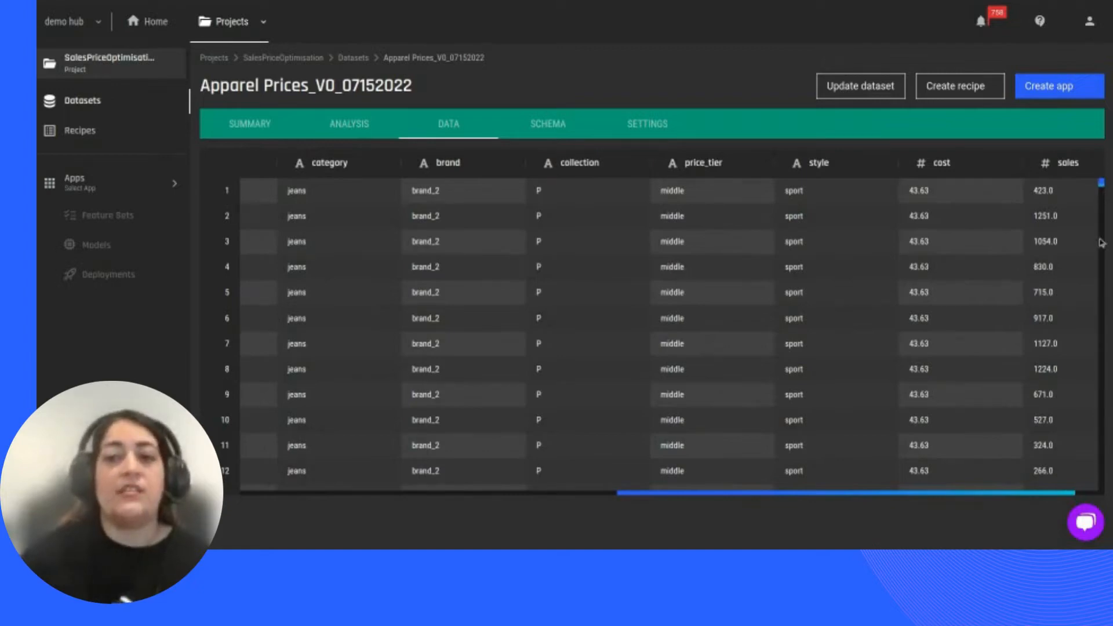
Step: Examine the Apparel Prices_V0_07152022 data columns, the trained model's prediction inputs and its predicted sales value
drag(1044, 495, 1059, 497)
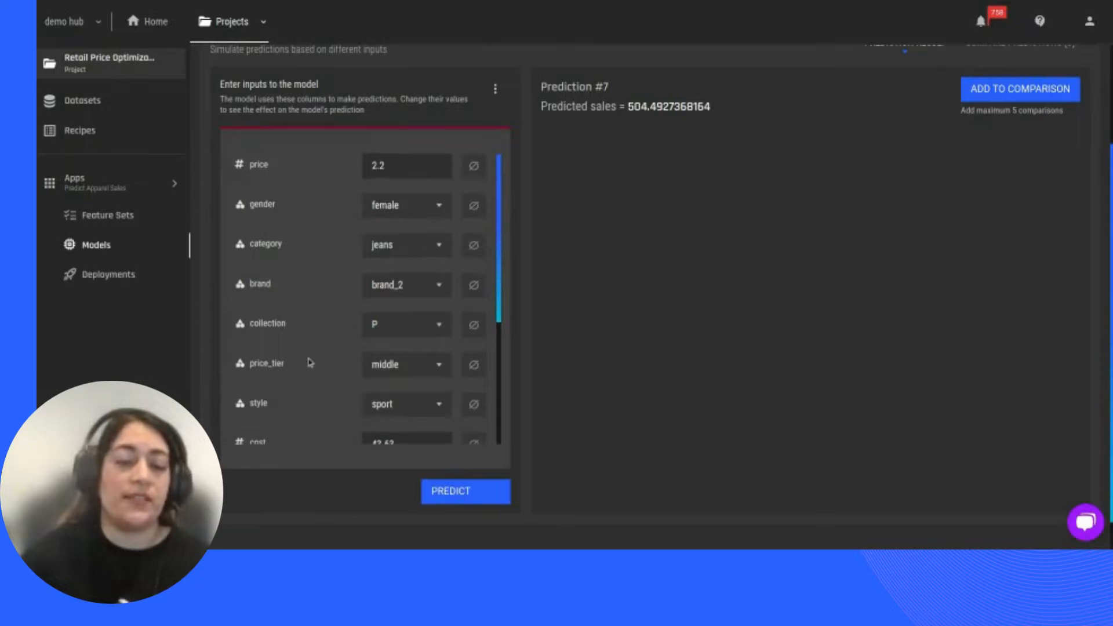
scroll(304, 367, down, 3)
scroll(302, 366, up, 2)
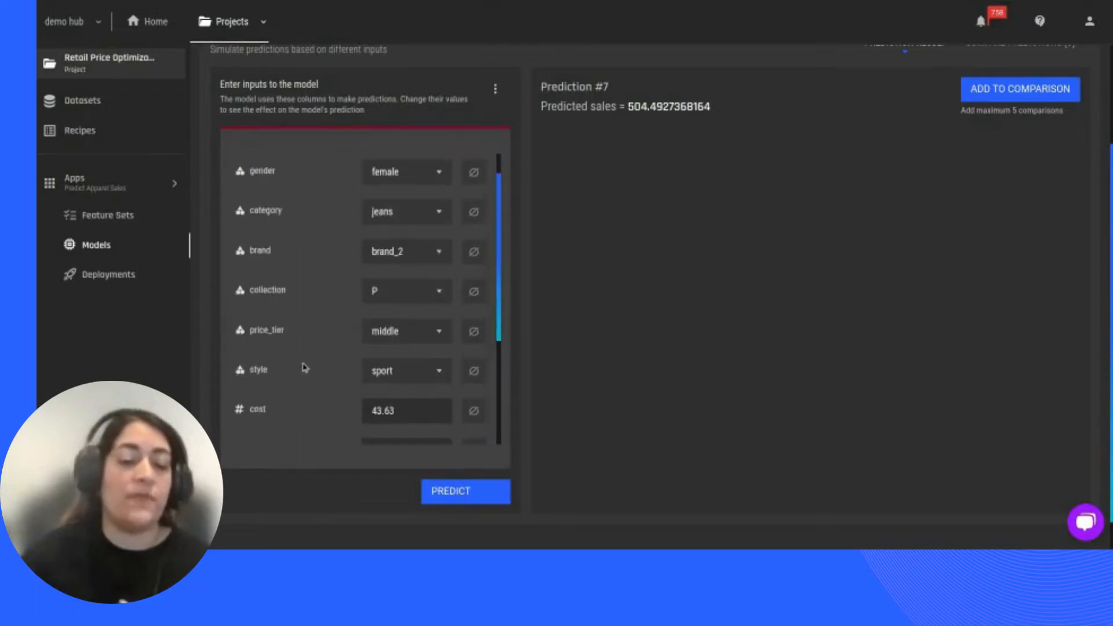
scroll(304, 368, up, 1)
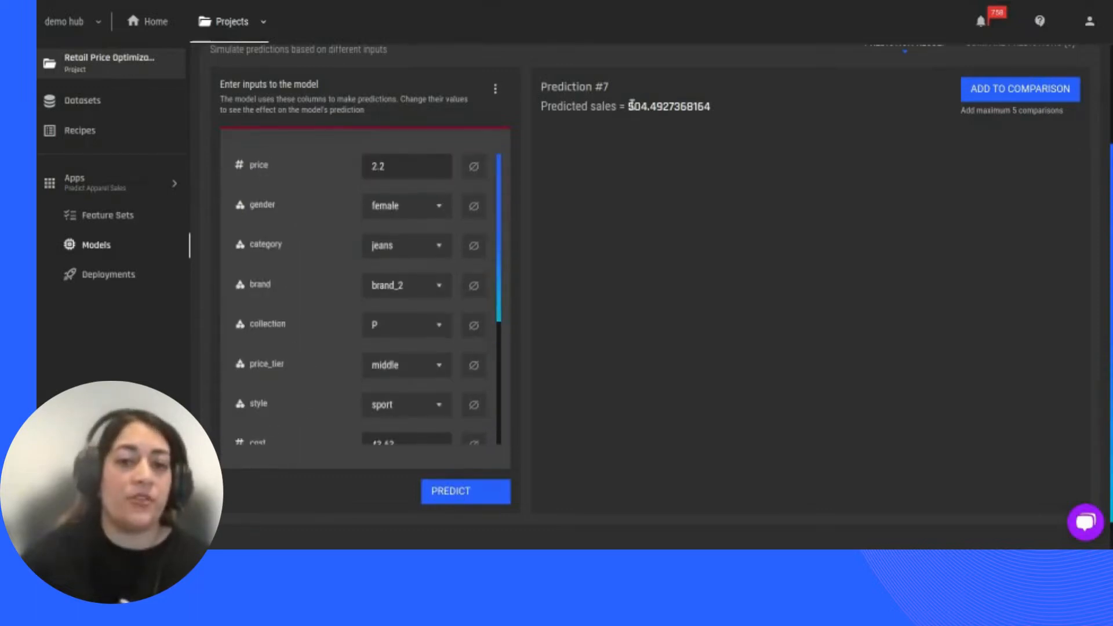
drag(630, 106, 710, 106)
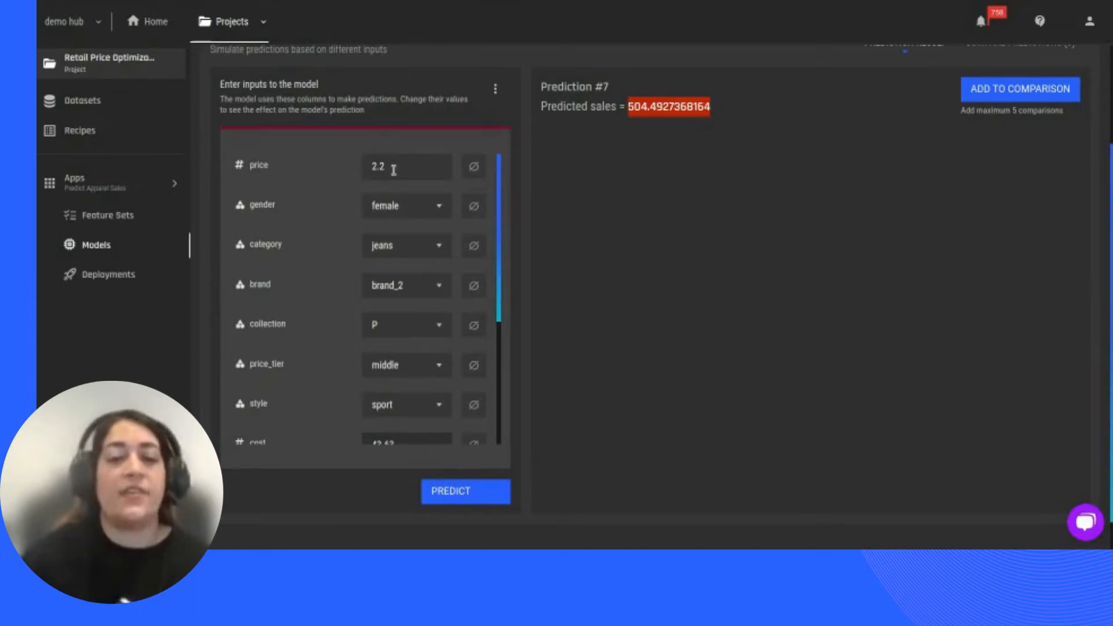
click(686, 114)
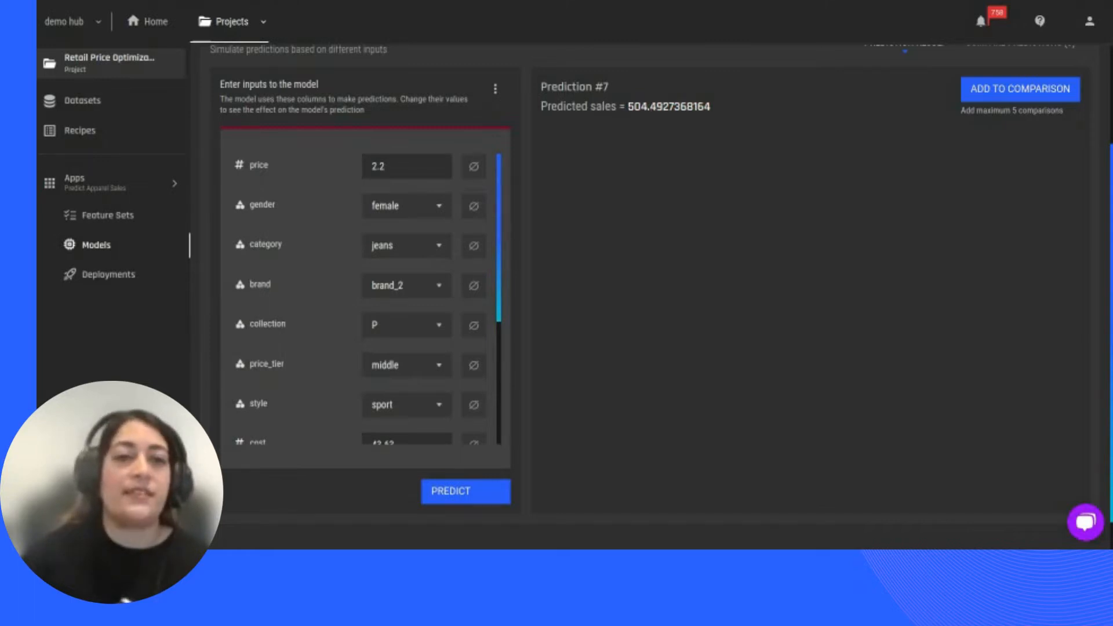
Step: Create a new project named PriceOptimisationProject without a description or additional users
key(ctrl+Tab)
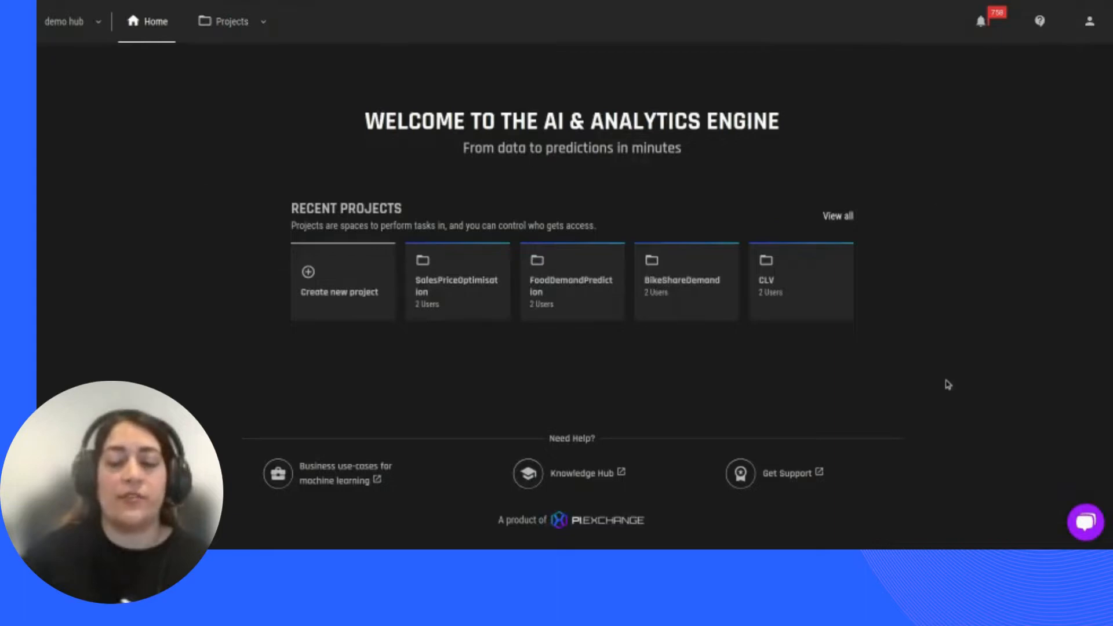
click(294, 298)
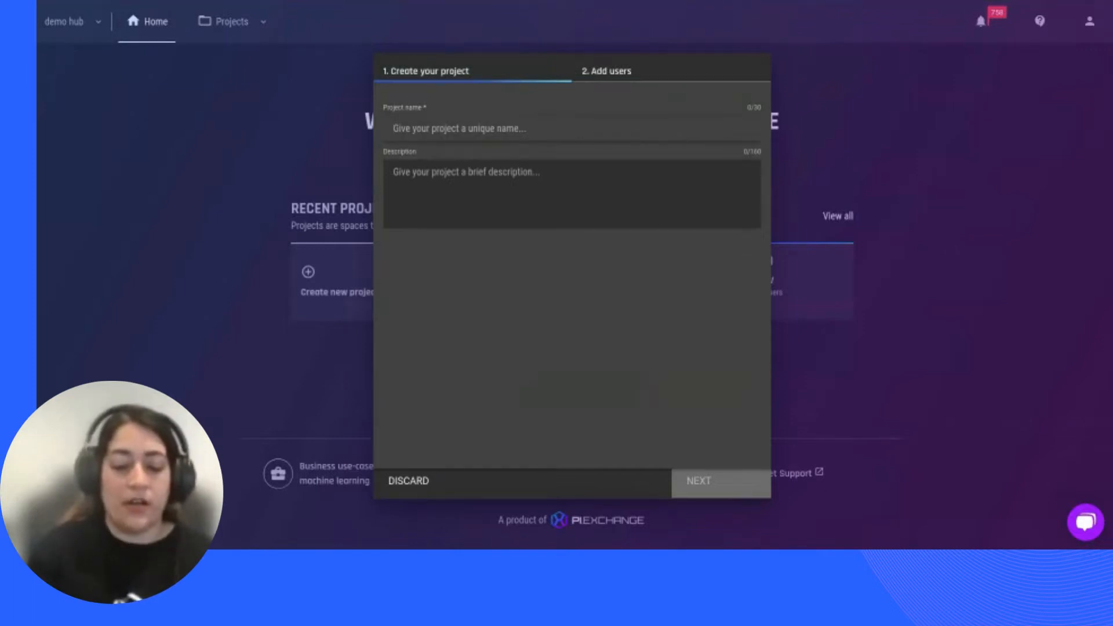
text(Price)
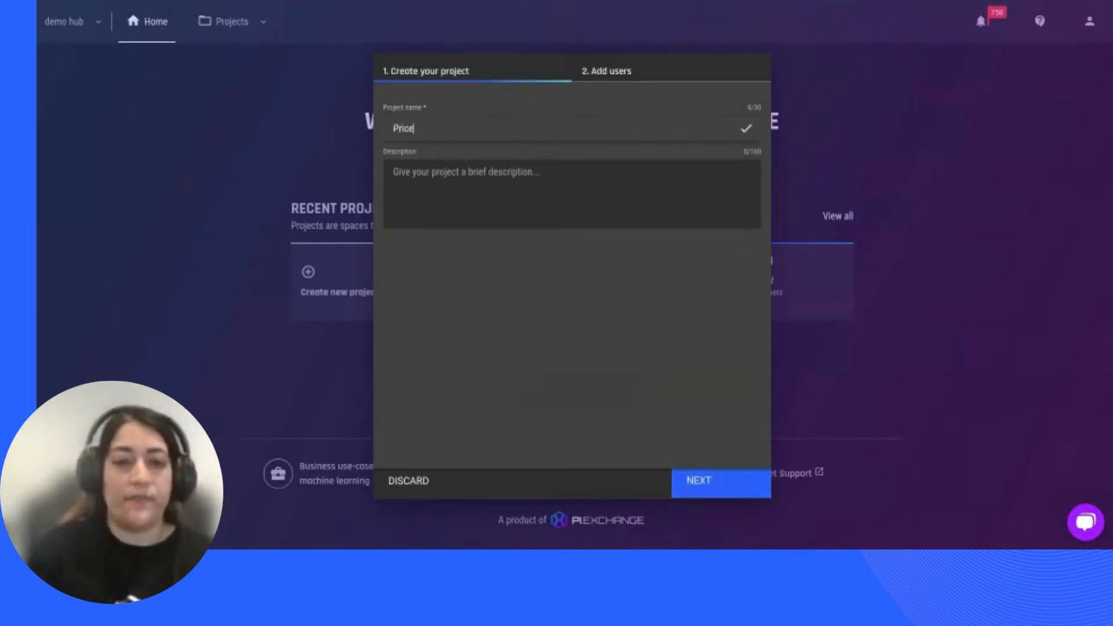
text(Optimisation)
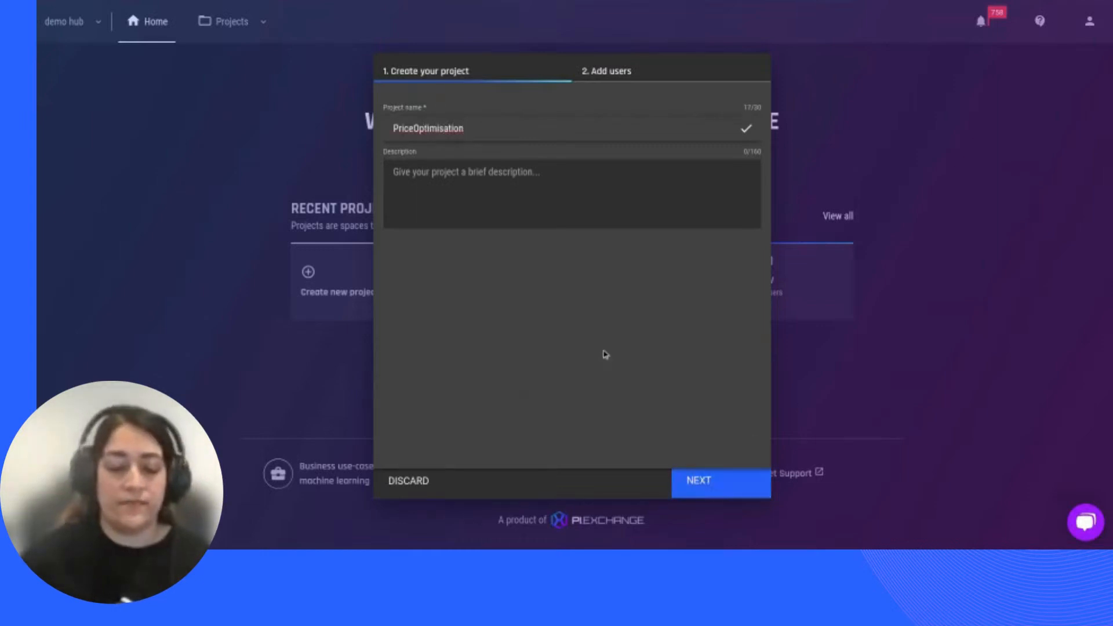
text(Project)
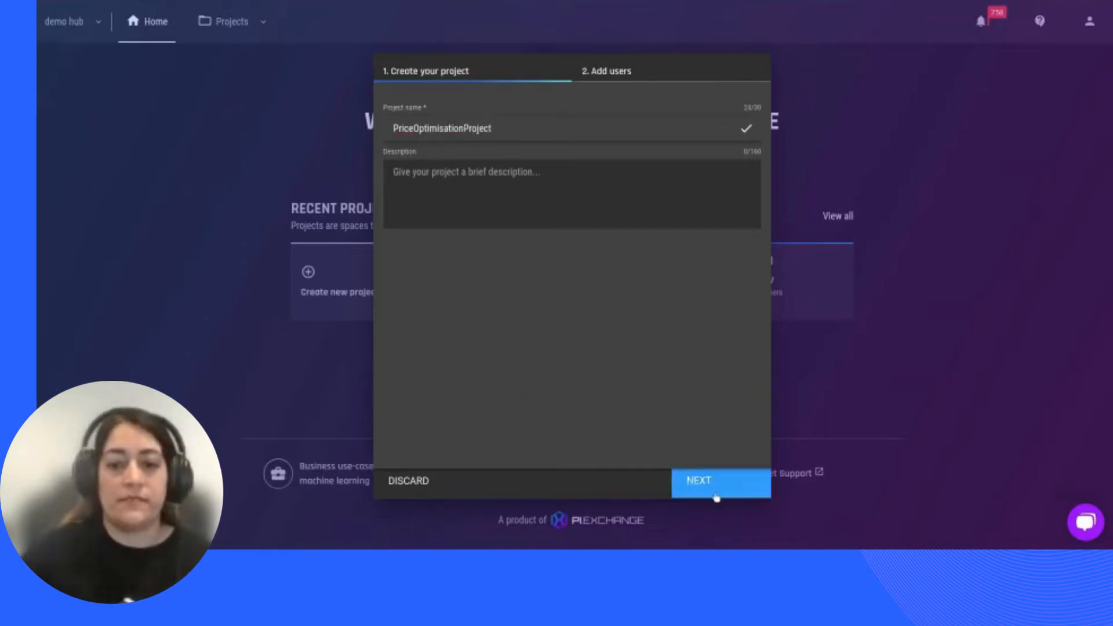
click(717, 498)
click(715, 497)
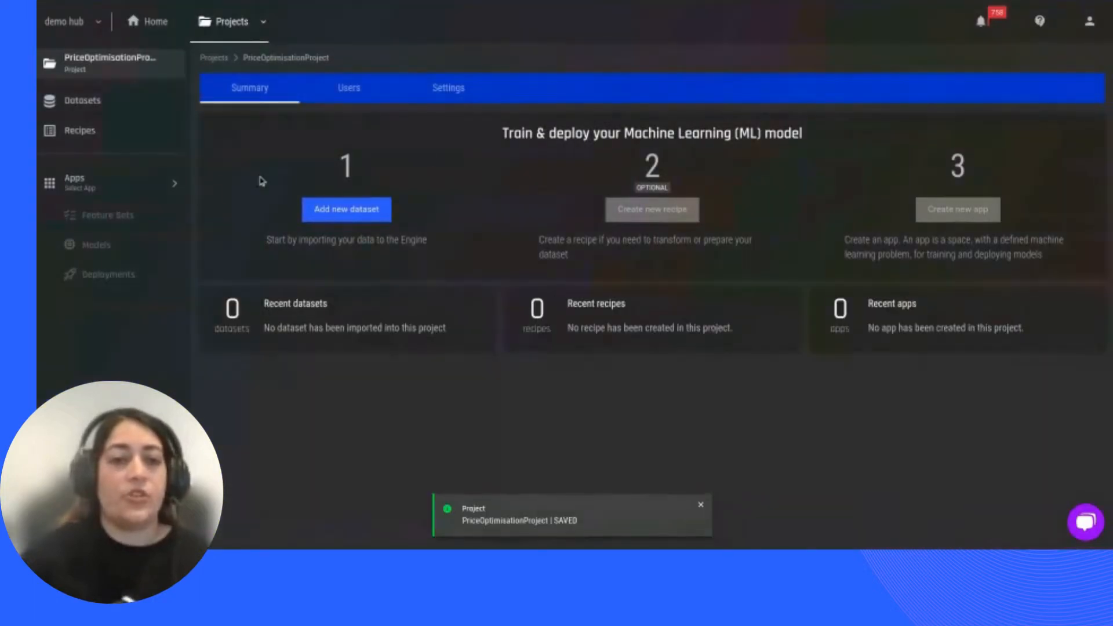
Step: Start adding a new dataset to the project with File Upload as the source and choose the data file
click(356, 214)
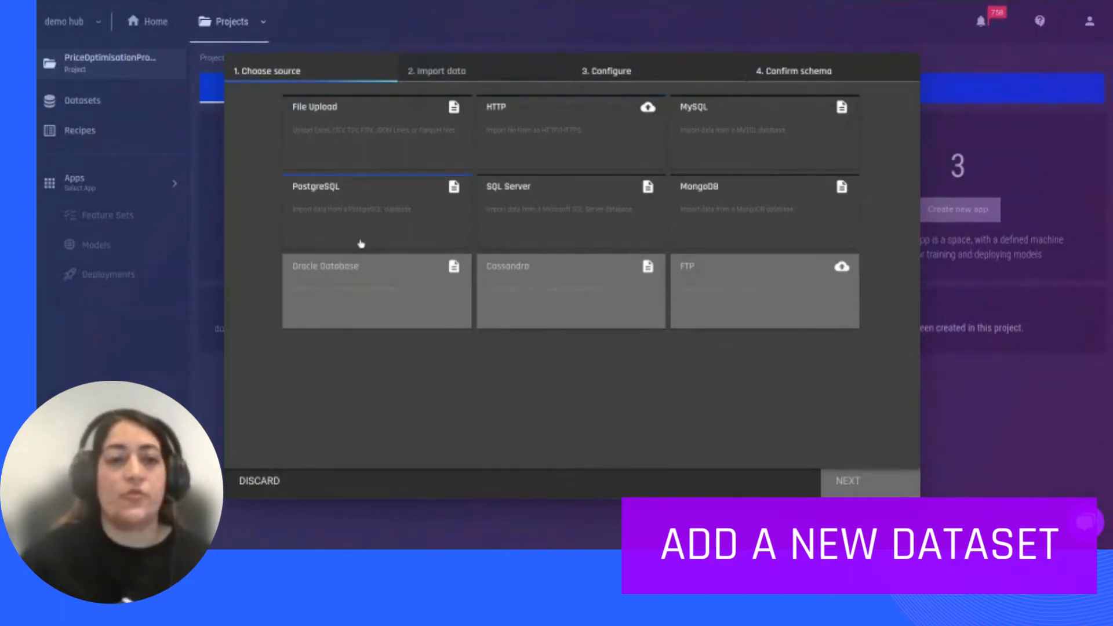
click(382, 139)
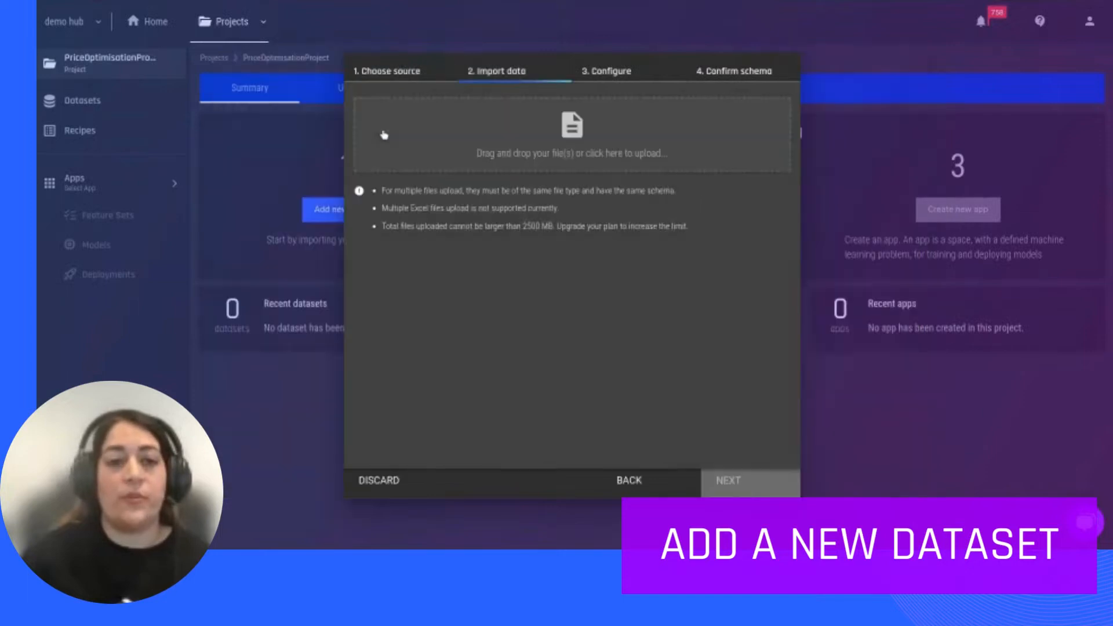
click(564, 151)
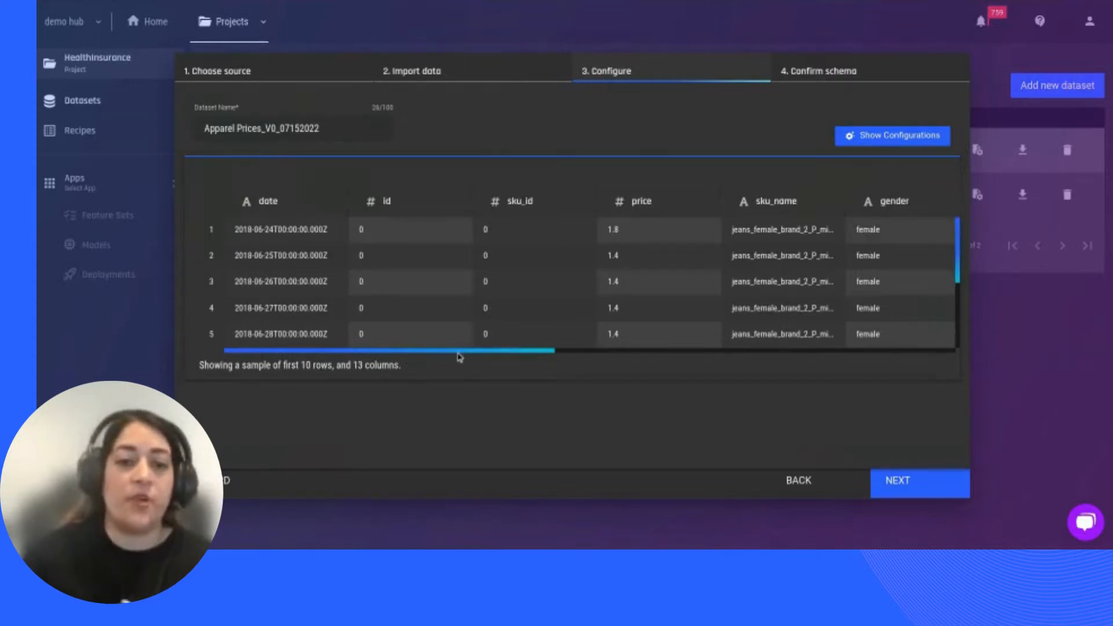
Step: Rename the dataset being imported as Apparel Prices_V0 and continue to the schema confirmation
drag(467, 350, 946, 355)
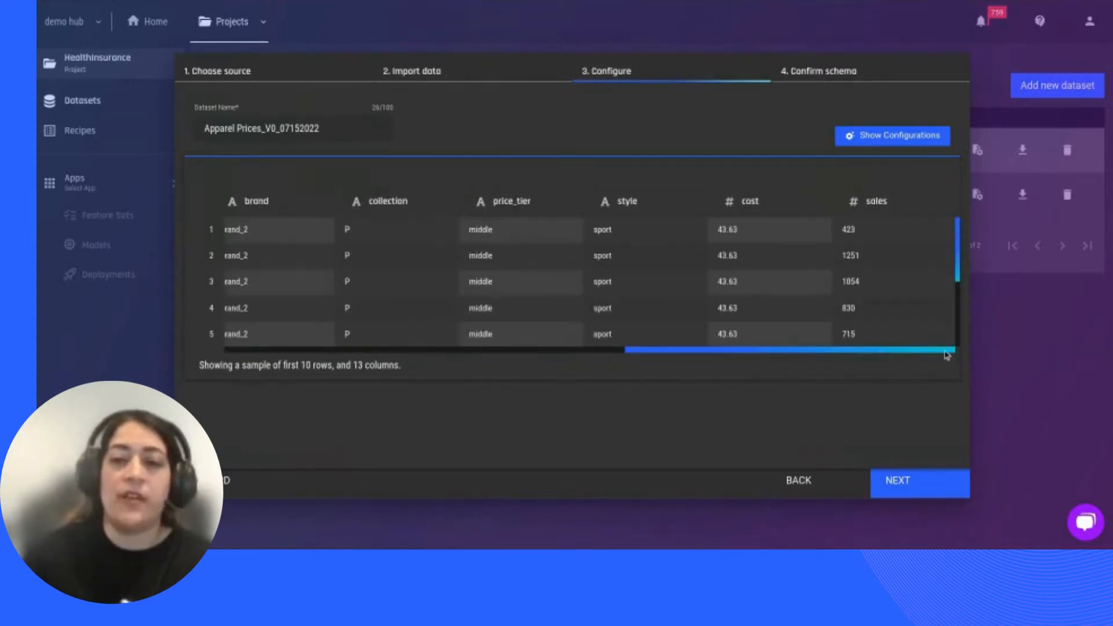
drag(705, 352, 235, 375)
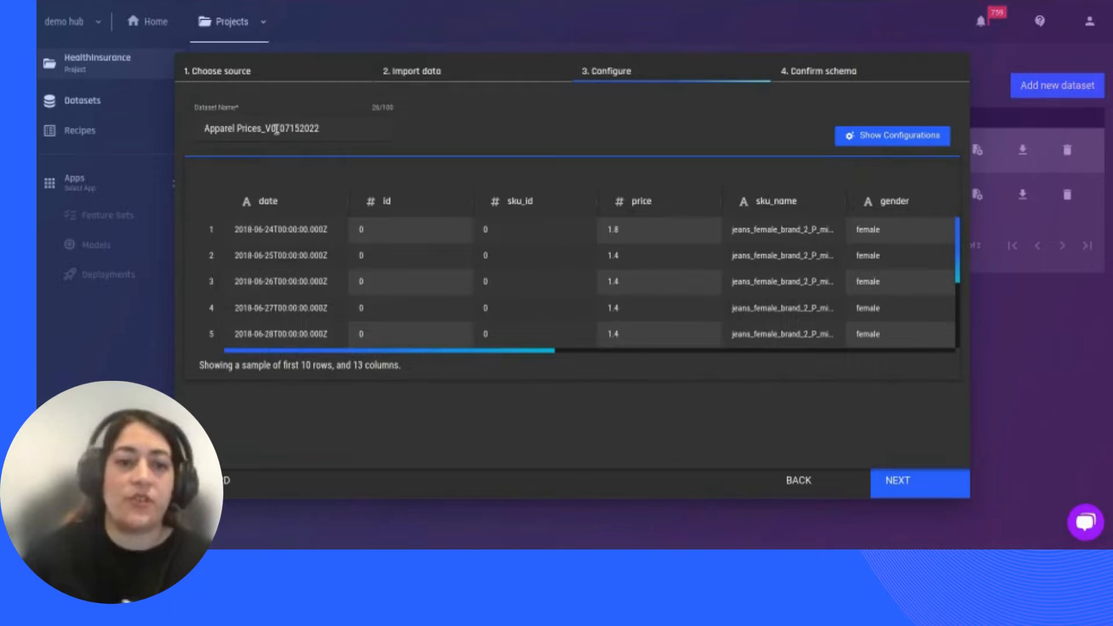
drag(277, 128, 420, 149)
key(BackSpace)
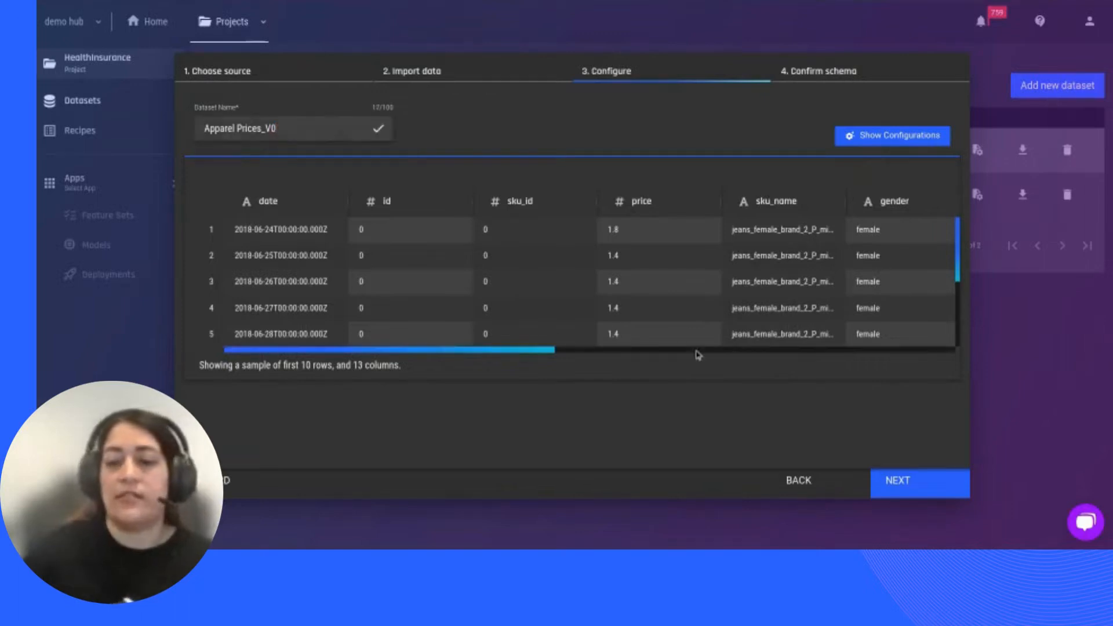
click(939, 473)
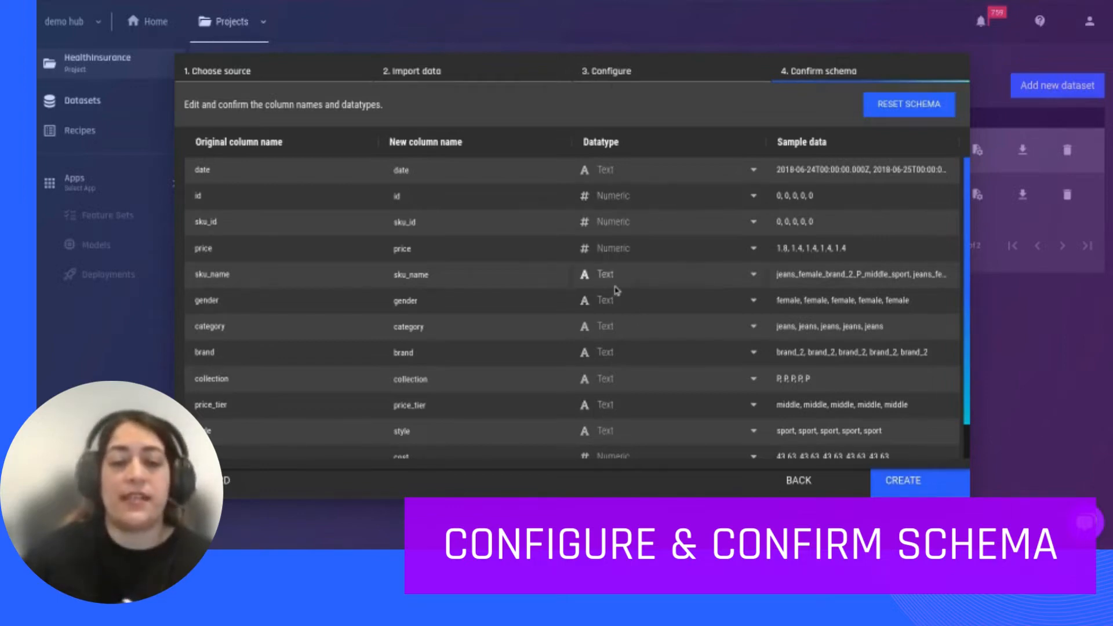
Step: Check the column names and datatypes in the schema, keep them as they are and create the dataset
scroll(603, 409, down, 1)
scroll(577, 400, up, 1)
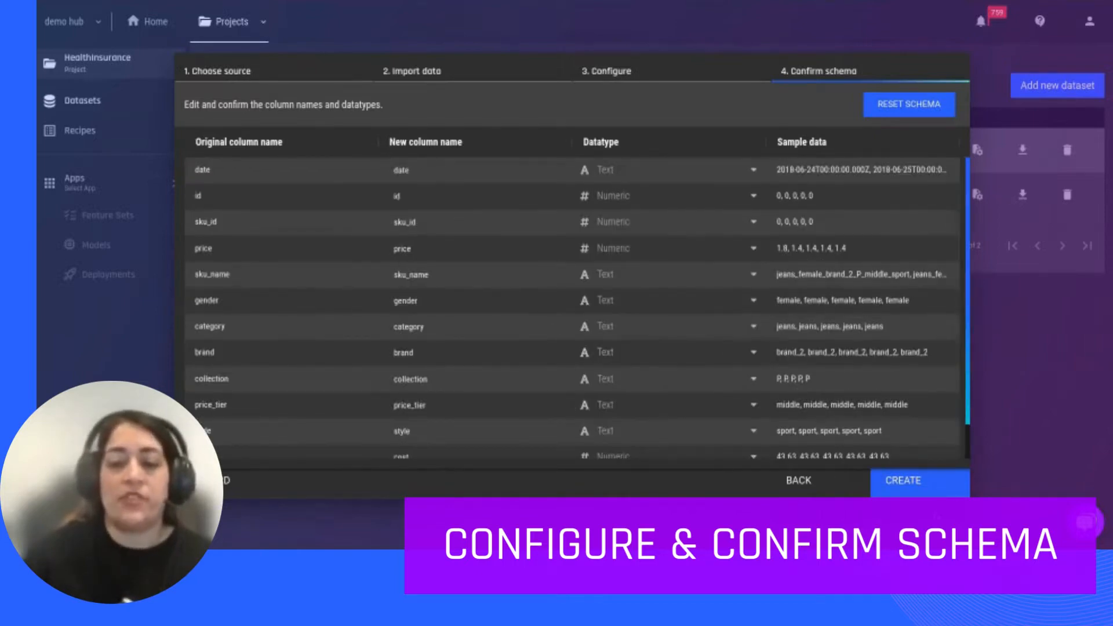
click(921, 486)
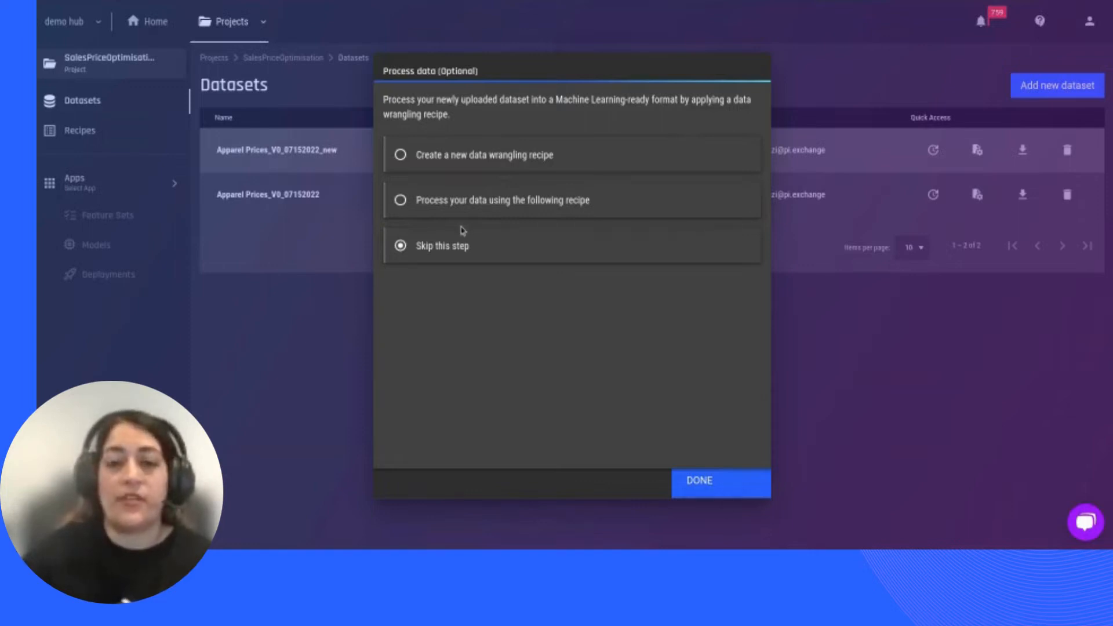
Step: Create a new data wrangling recipe named NewRecipe for the uploaded dataset
click(412, 160)
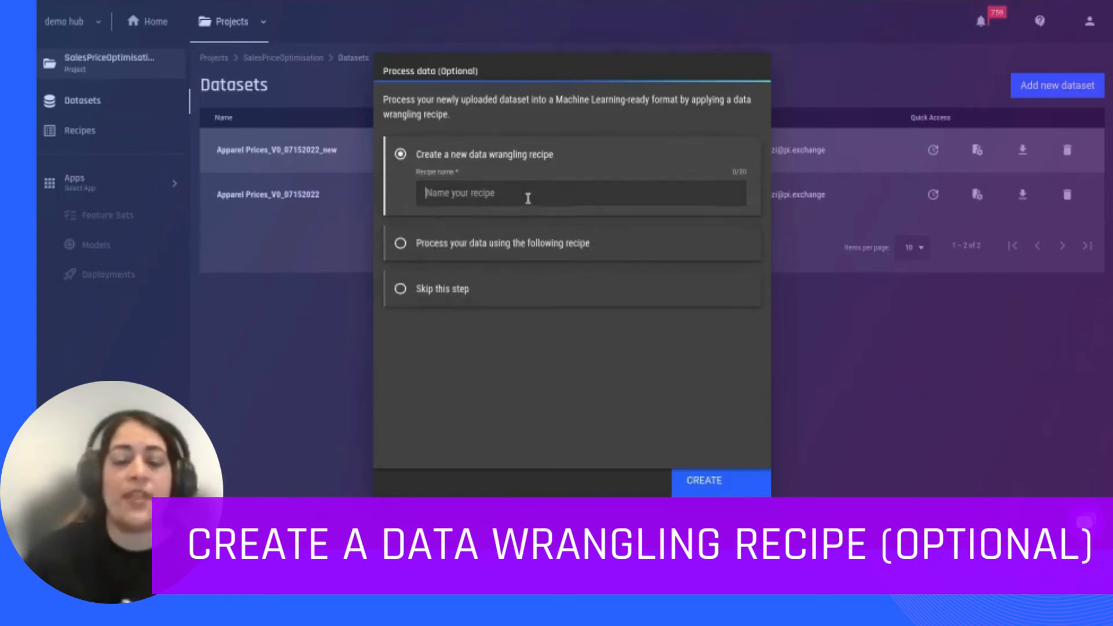
text(New)
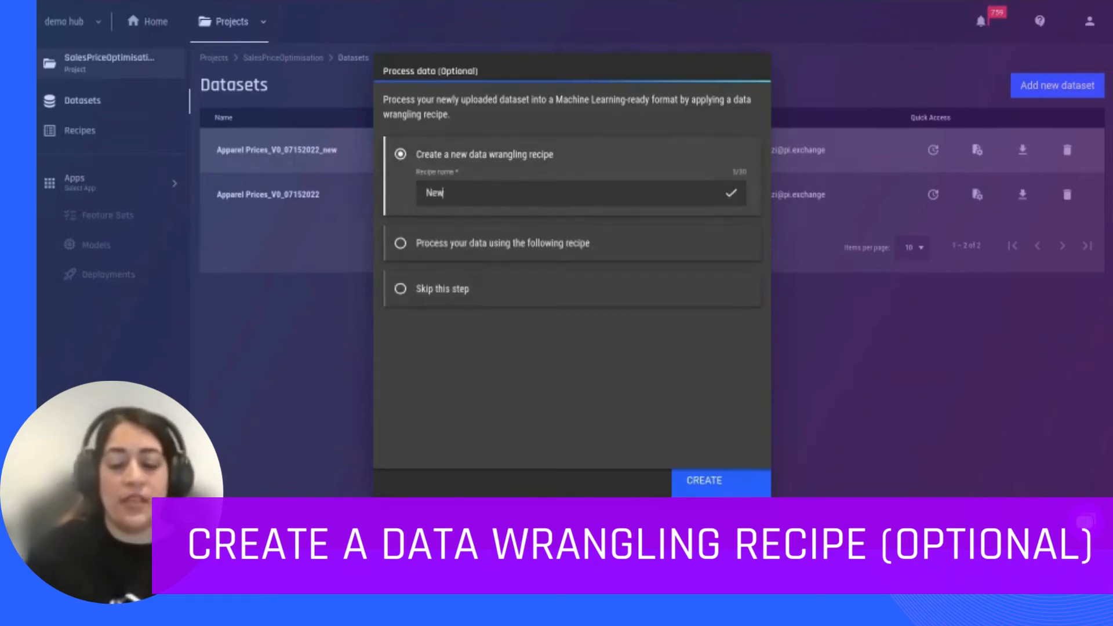
text(Recipe)
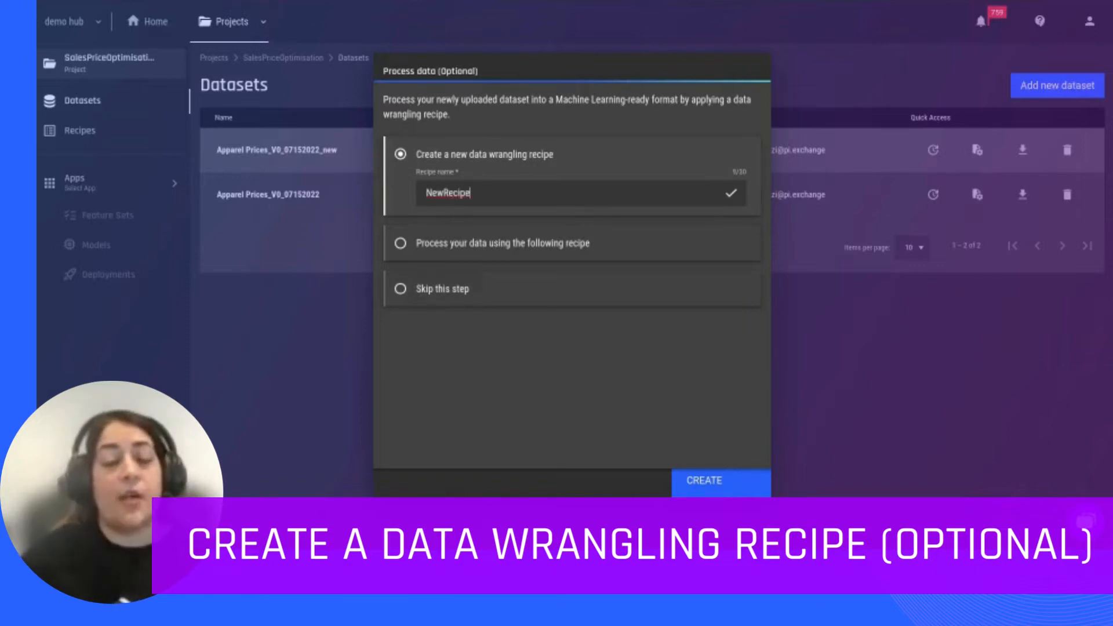
click(725, 482)
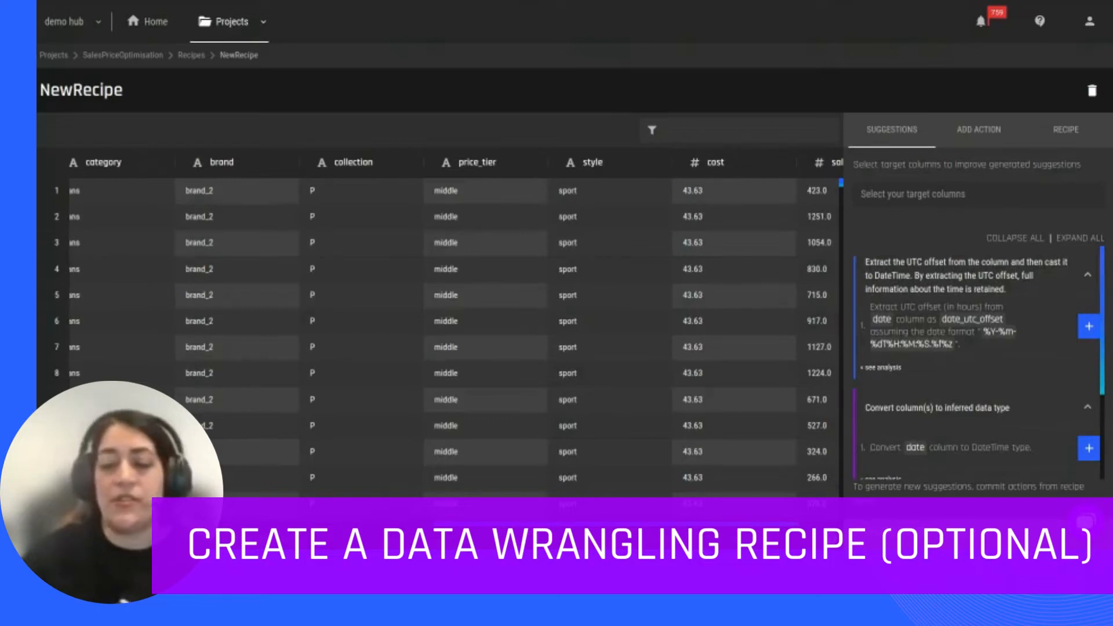
Step: Examine the recipe's data preview across all columns, from date and price through to sales
scroll(454, 337, left, 9)
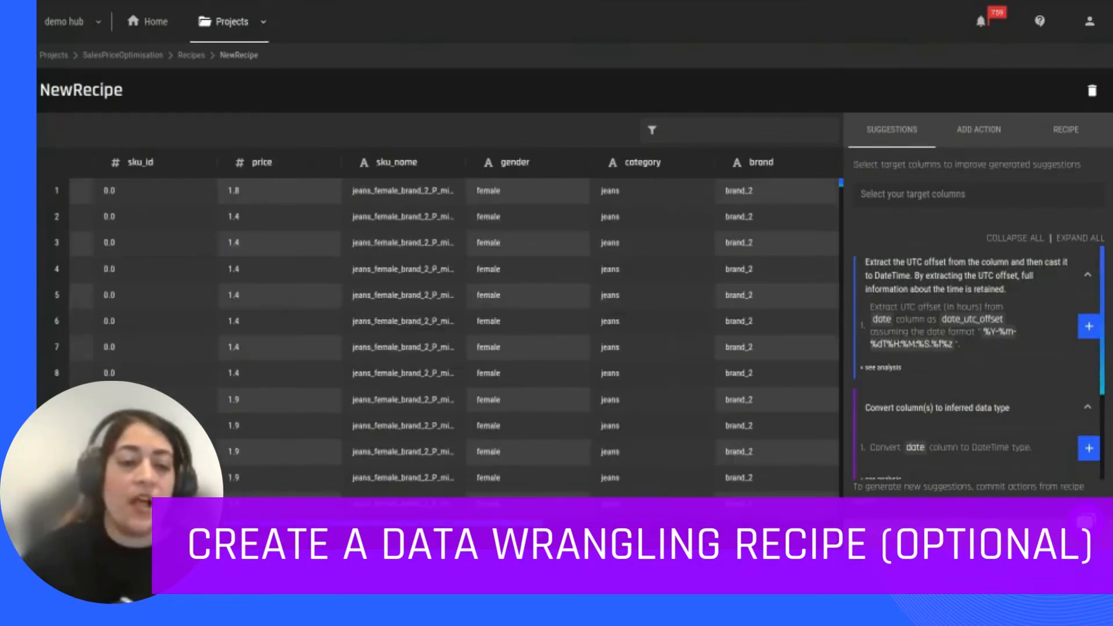
scroll(454, 336, left, 4)
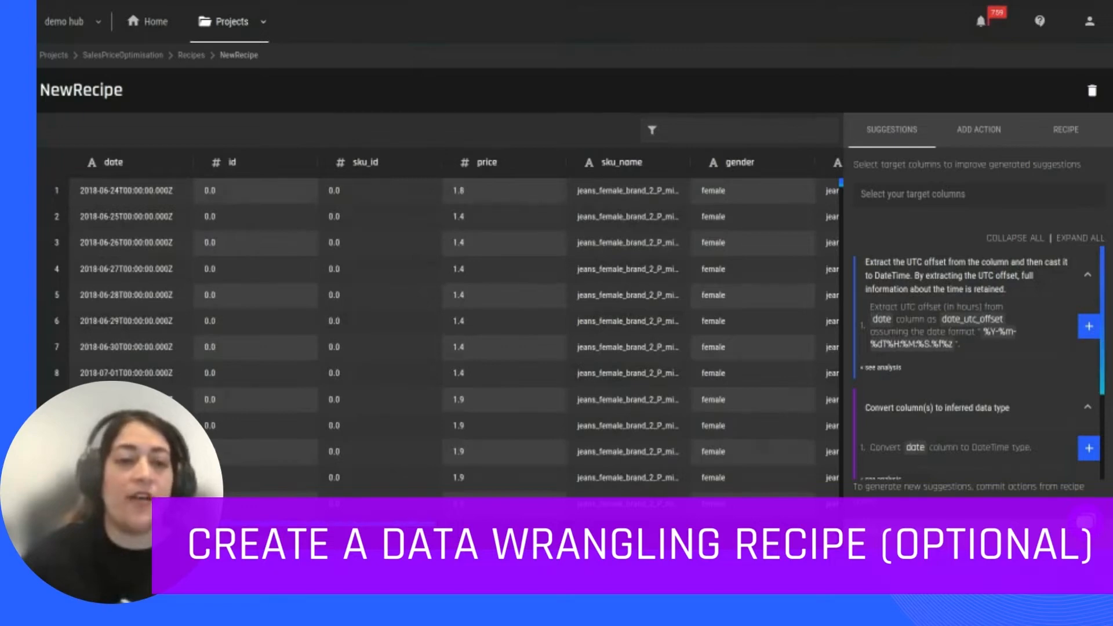
drag(400, 524, 808, 525)
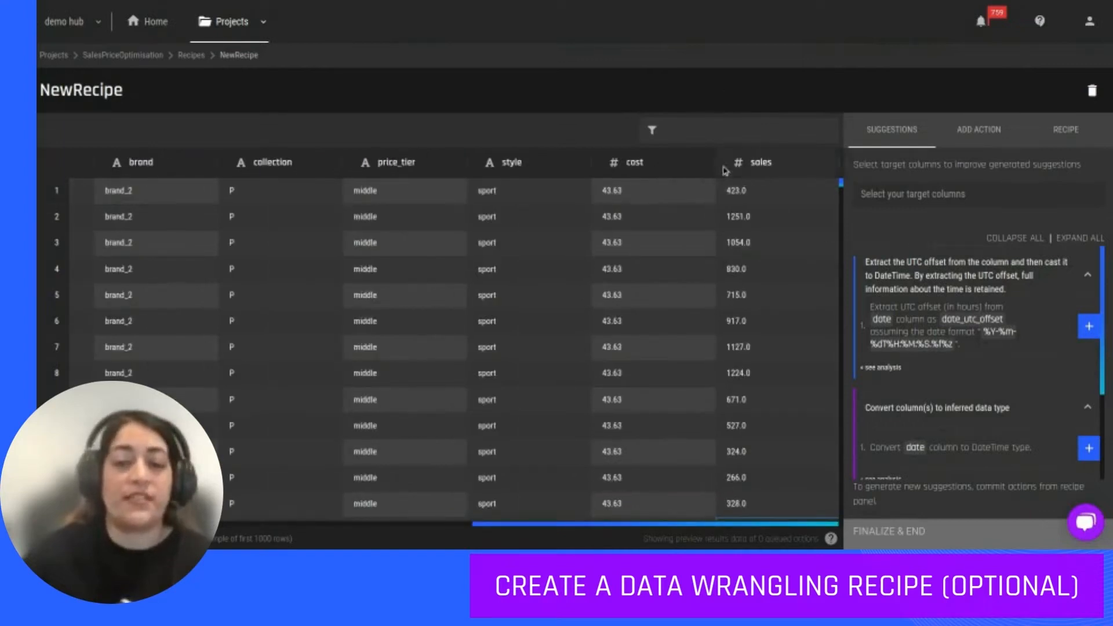
drag(718, 526, 354, 535)
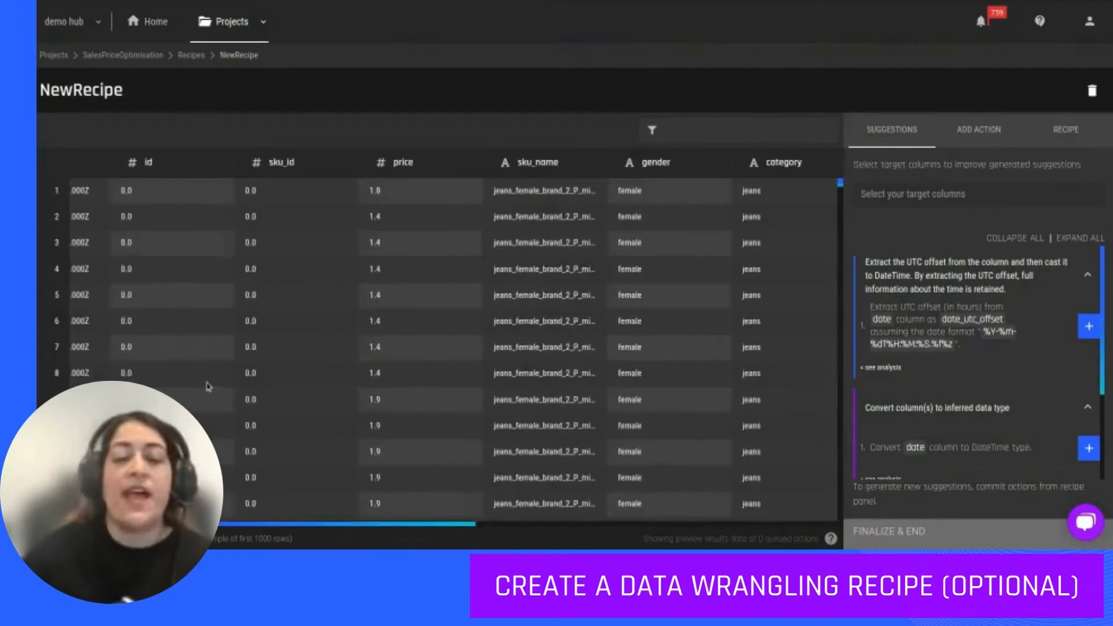
scroll(313, 172, left, 1)
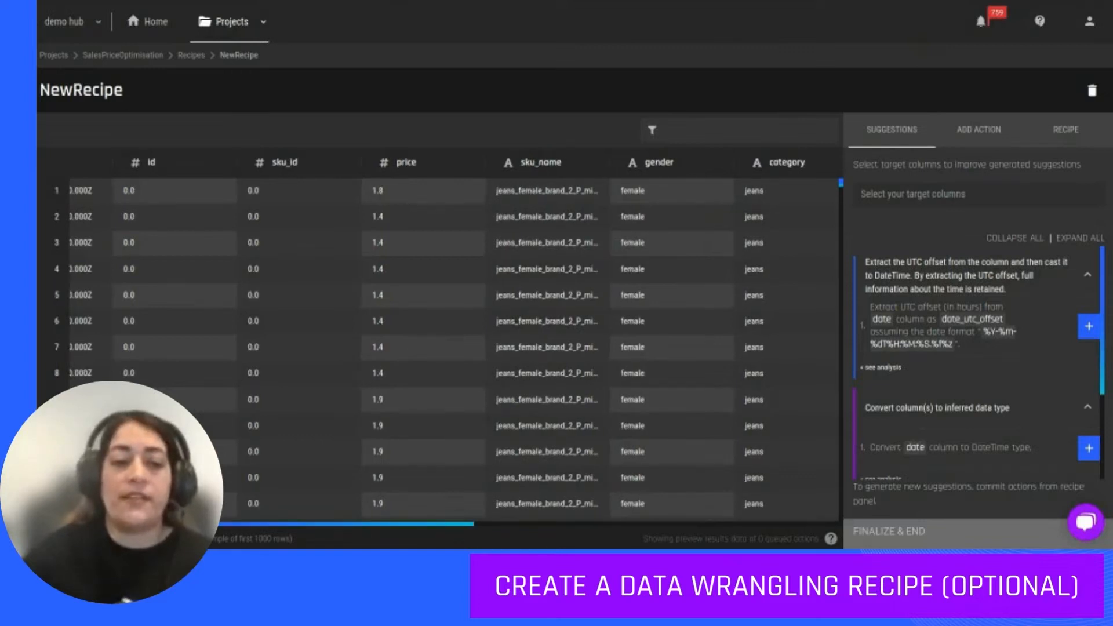
scroll(597, 522, left, 3)
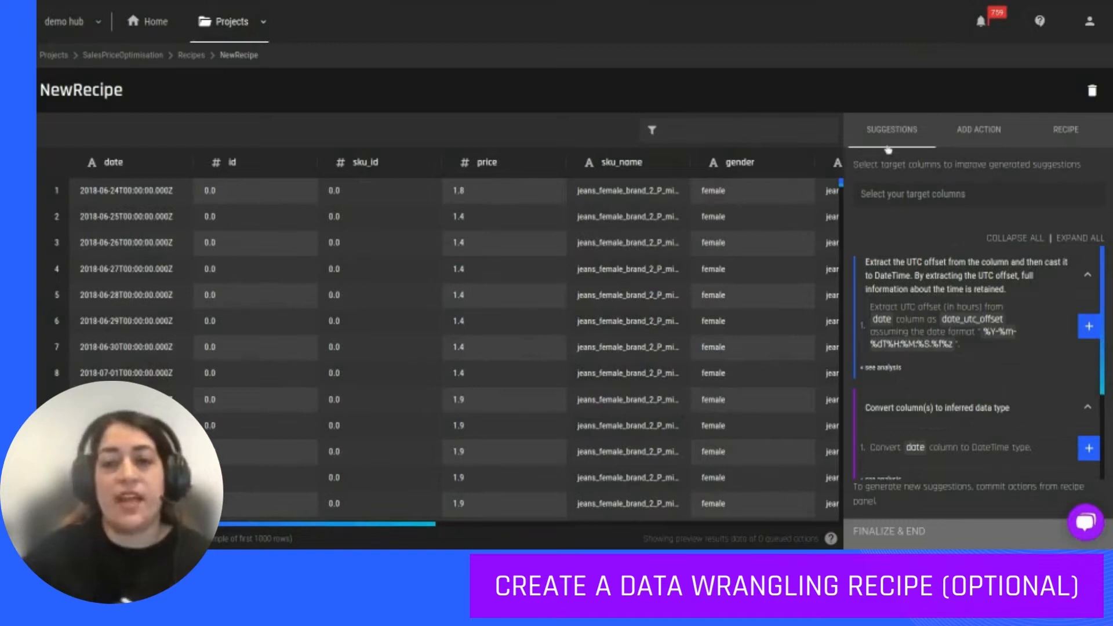
Step: Review the recipe's suggested actions and open the analysis for converting the date column to DateTime type
scroll(998, 325, down, 2)
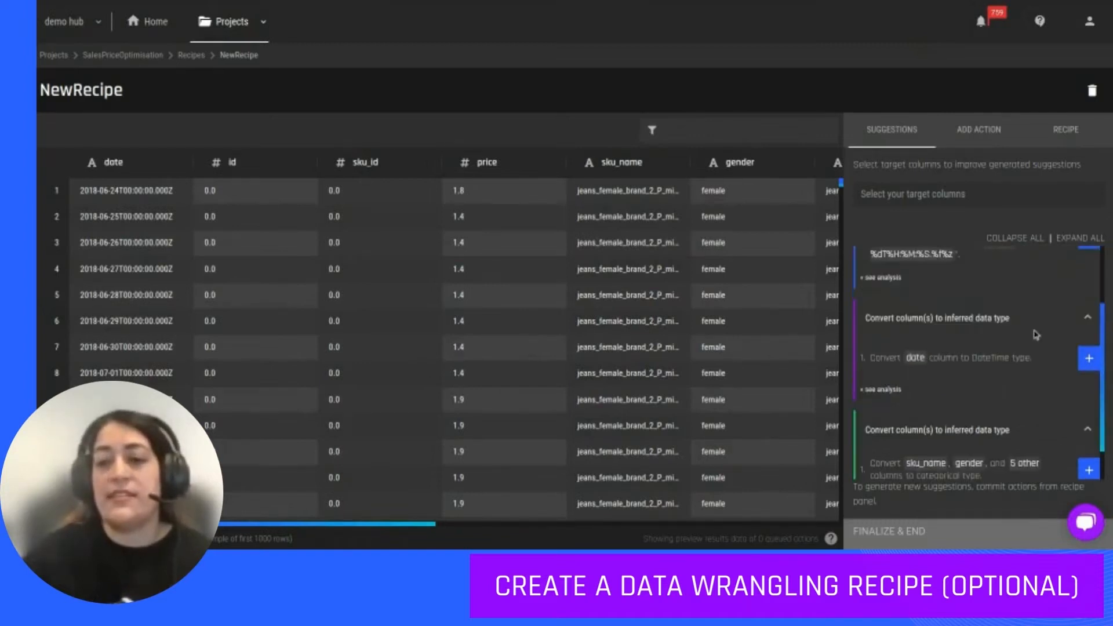
scroll(984, 326, up, 2)
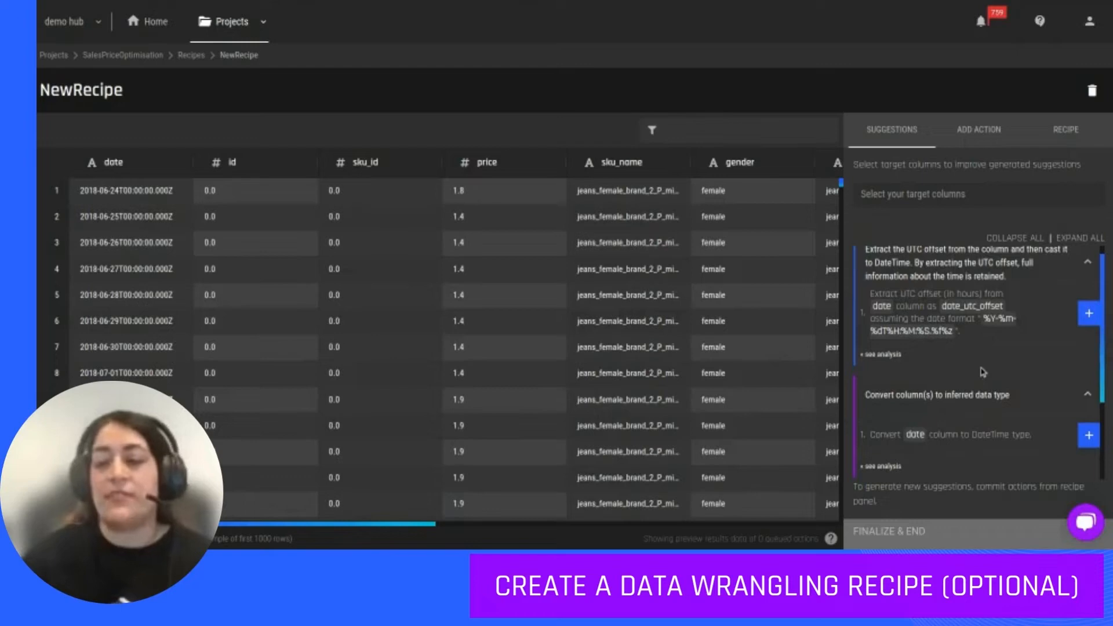
scroll(1031, 400, up, 1)
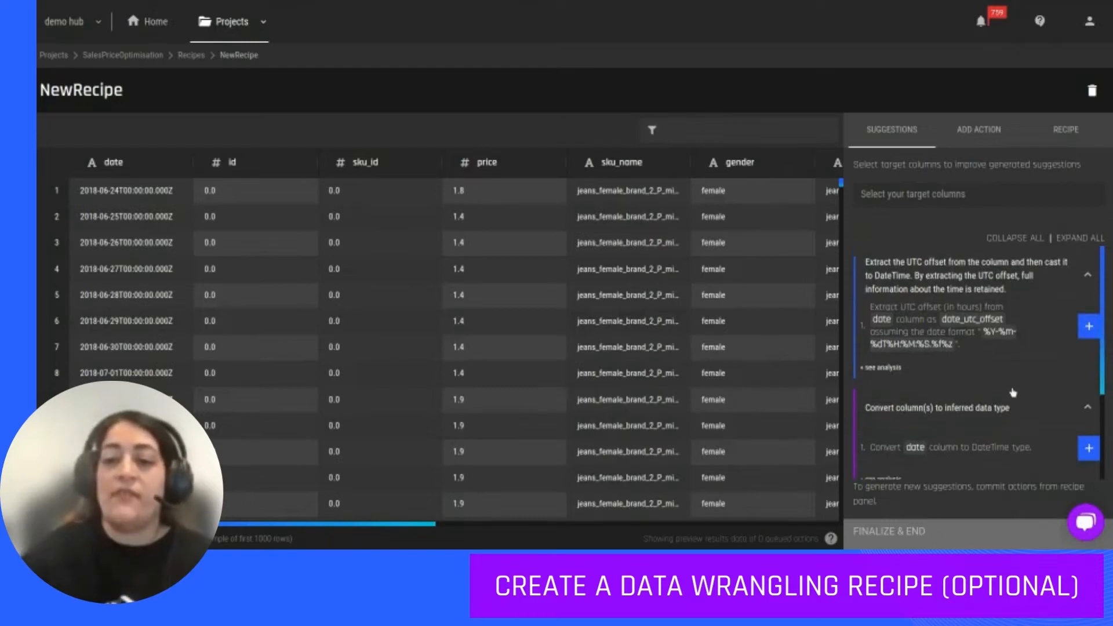
scroll(1009, 391, down, 3)
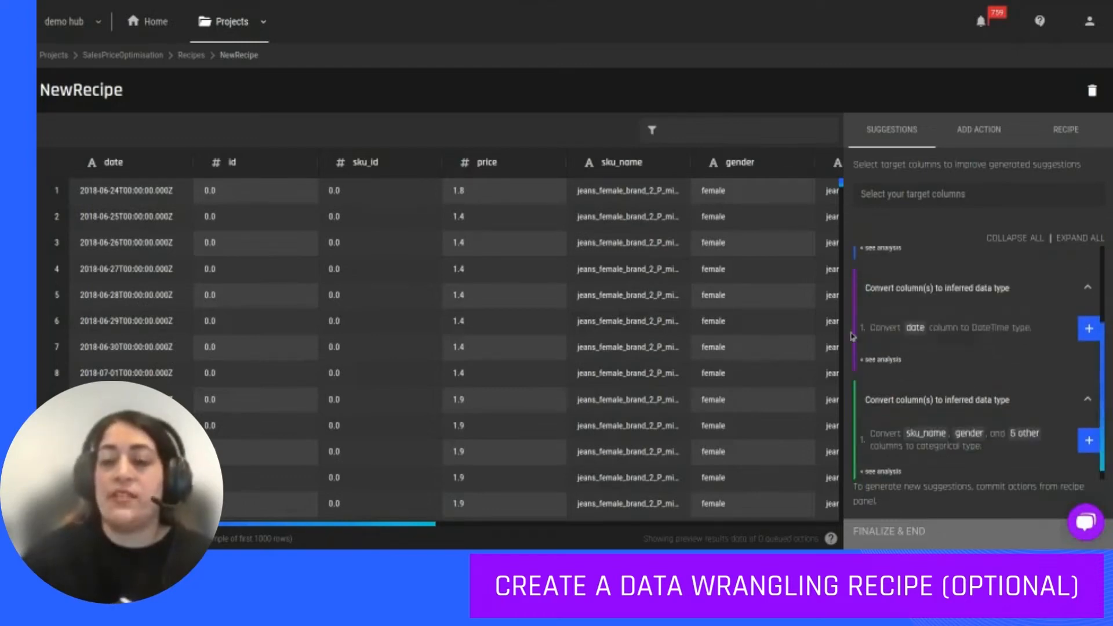
click(881, 360)
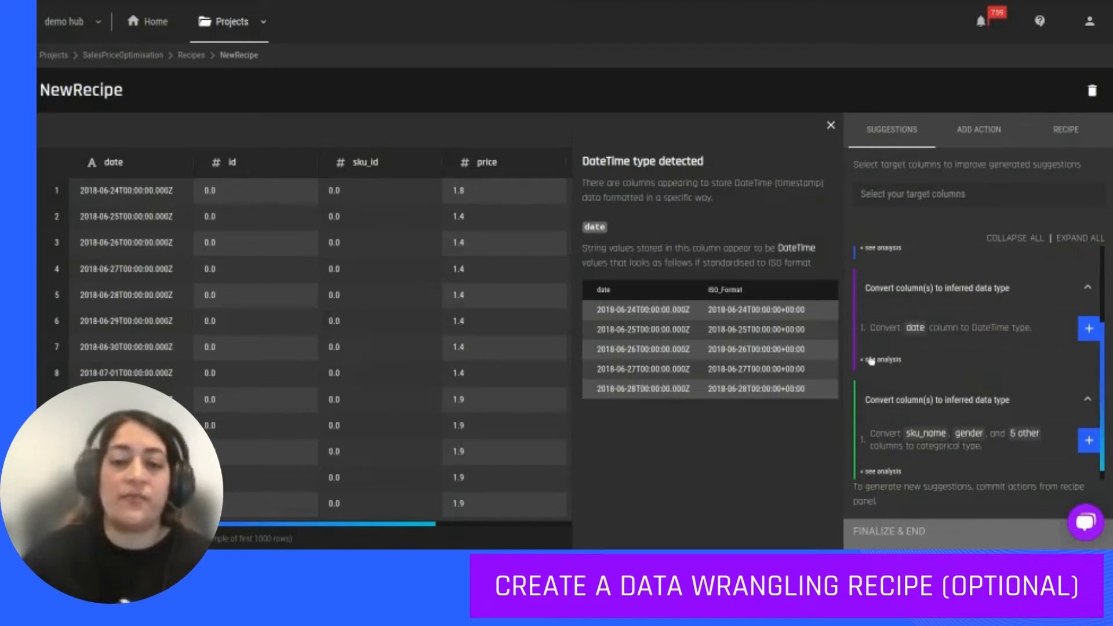
Step: Queue the suggested conversion of the date column to DateTime type and check the recipe's data preview across the columns
drag(597, 310, 693, 316)
click(676, 428)
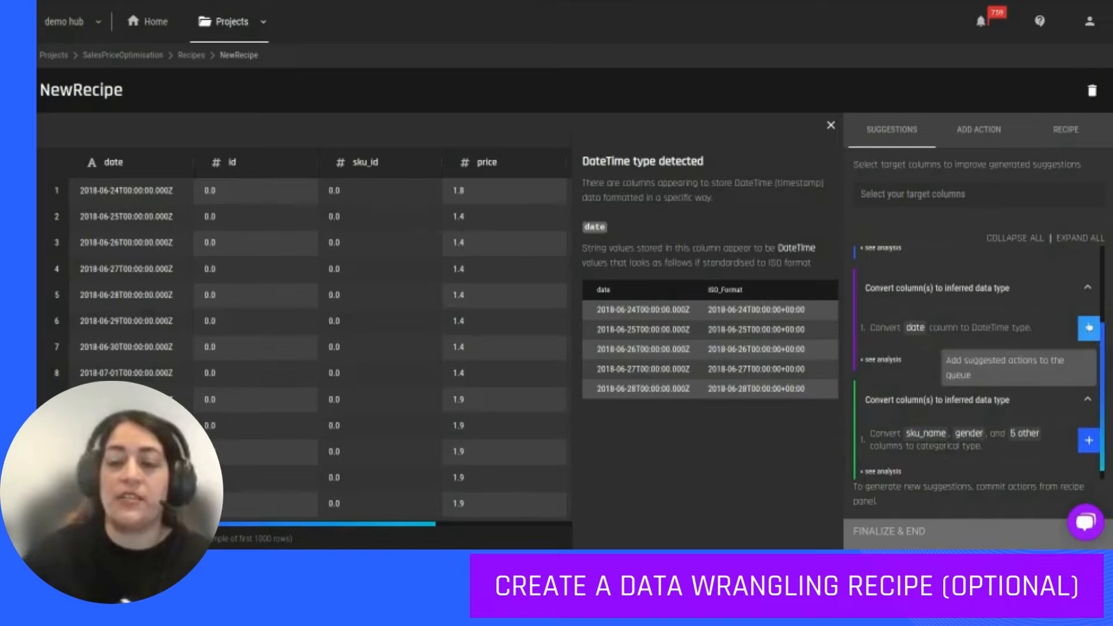
click(1089, 329)
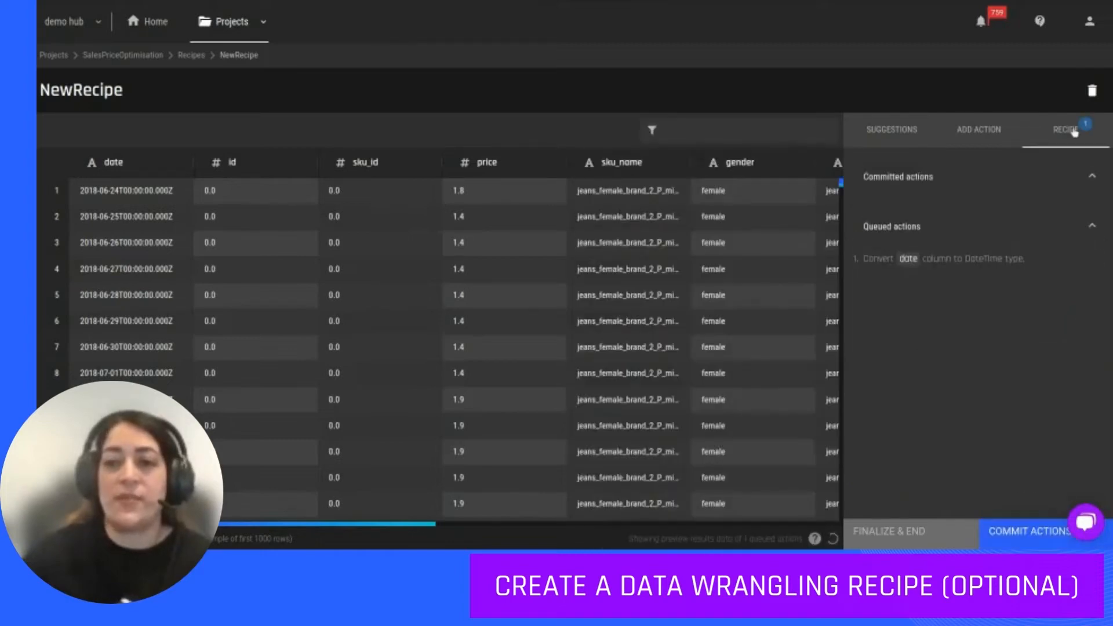
mouse_move(866, 269)
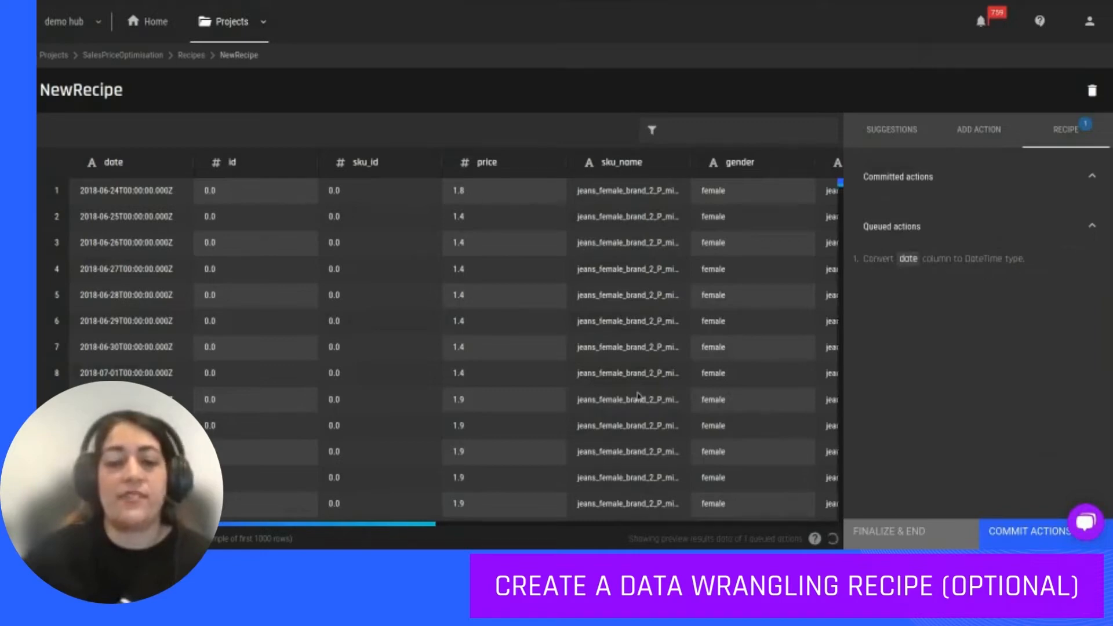
scroll(374, 529, right, 12)
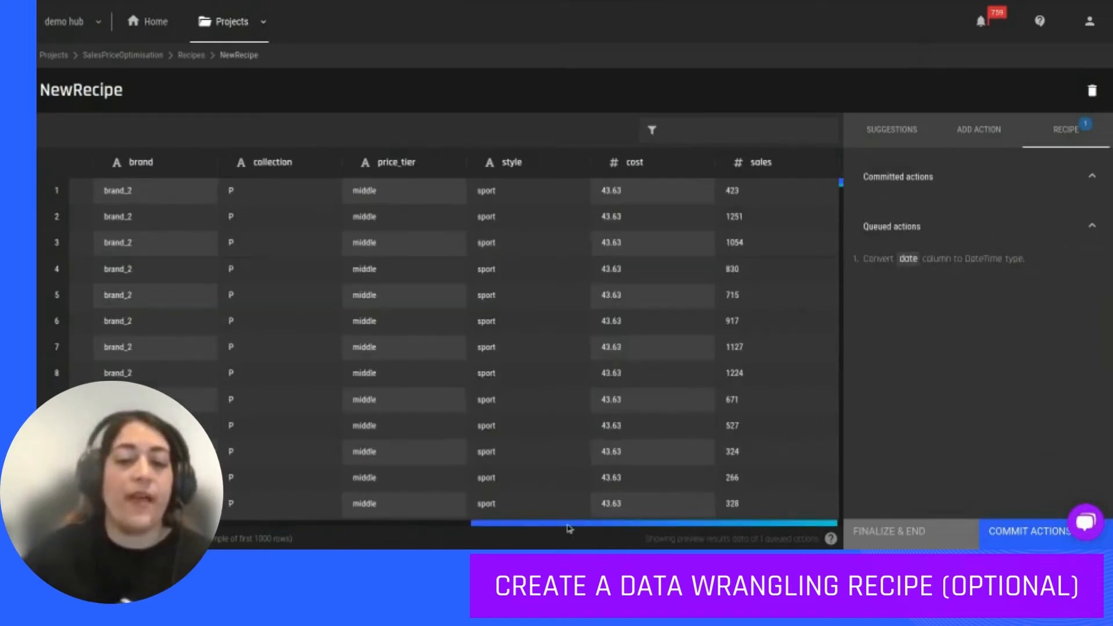
drag(574, 524, 157, 542)
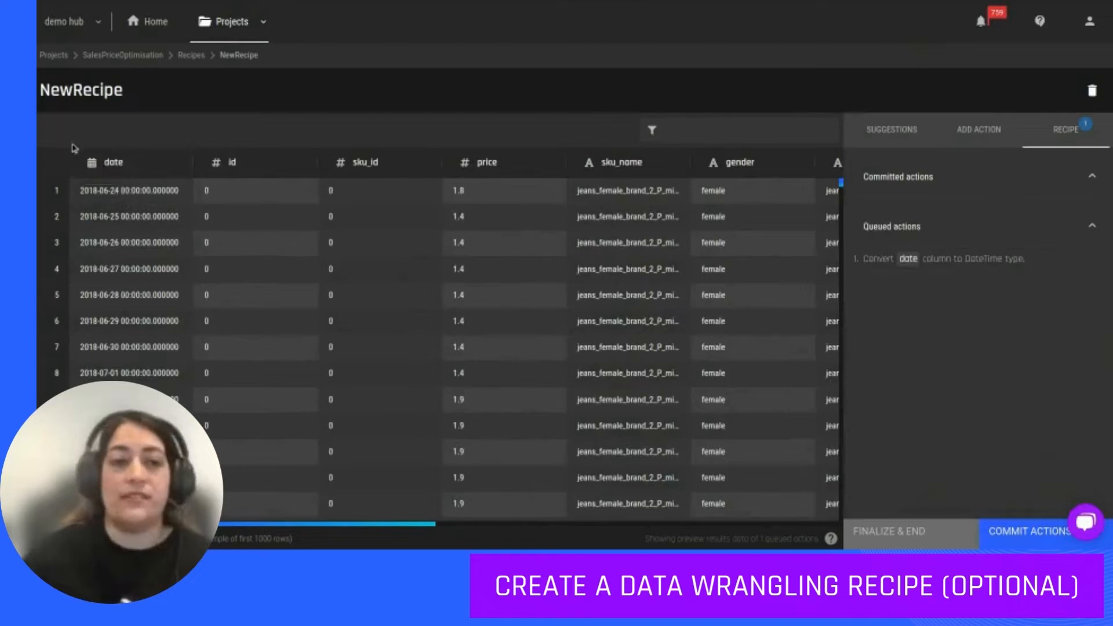
Step: Examine the analysis behind the suggestion to convert sku_name, gender and 5 other columns to categorical type
click(893, 139)
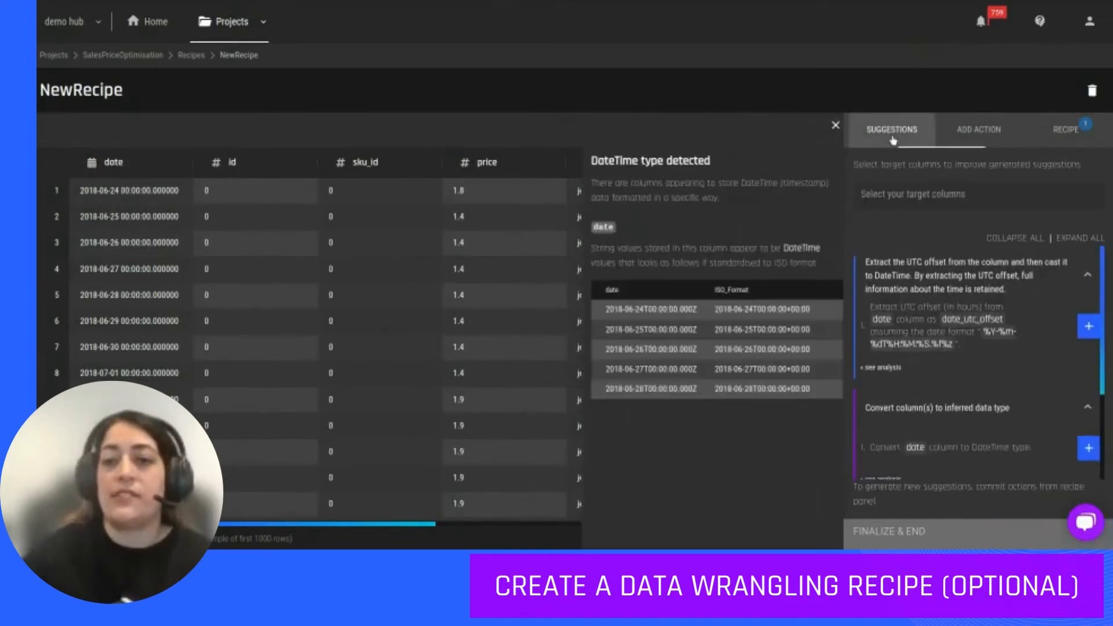
scroll(965, 410, down, 3)
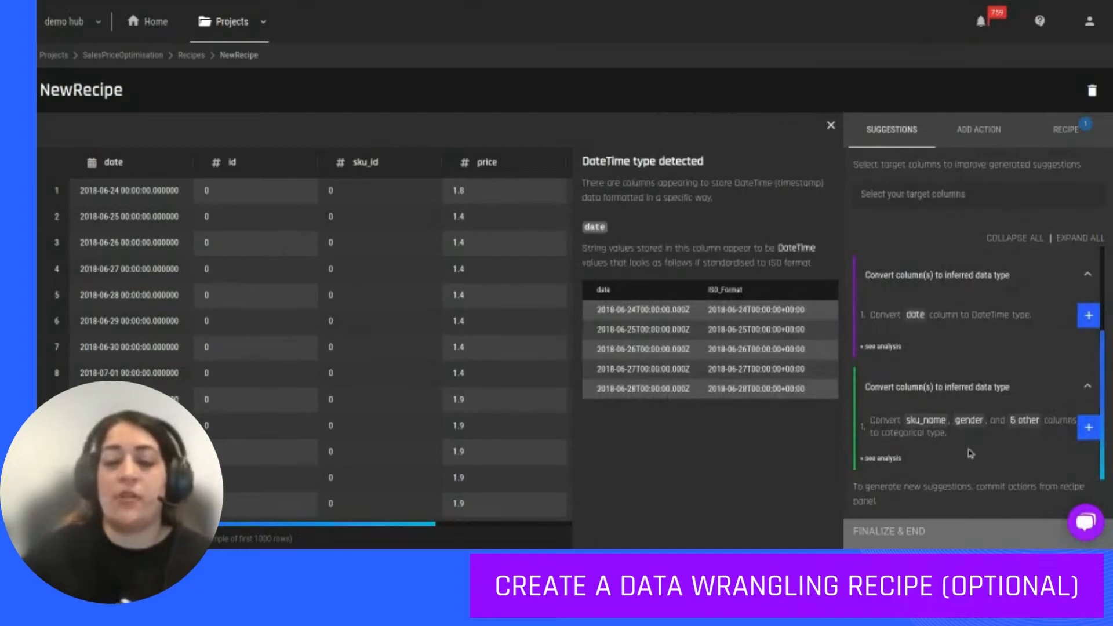
click(881, 458)
mouse_move(671, 400)
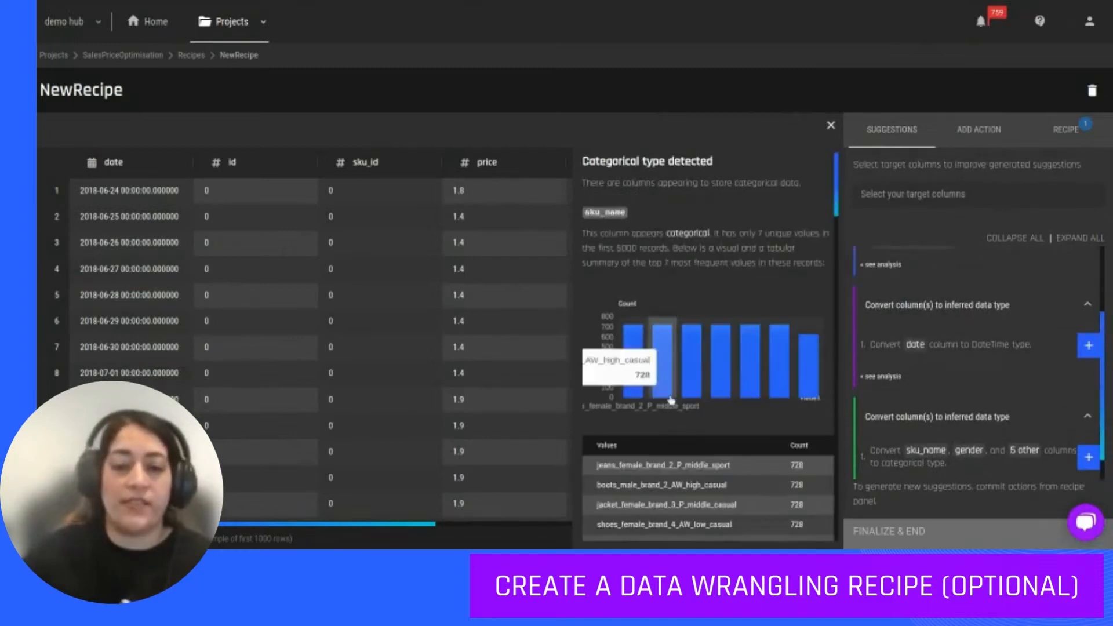
scroll(715, 347, down, 4)
scroll(715, 346, down, 4)
mouse_move(664, 380)
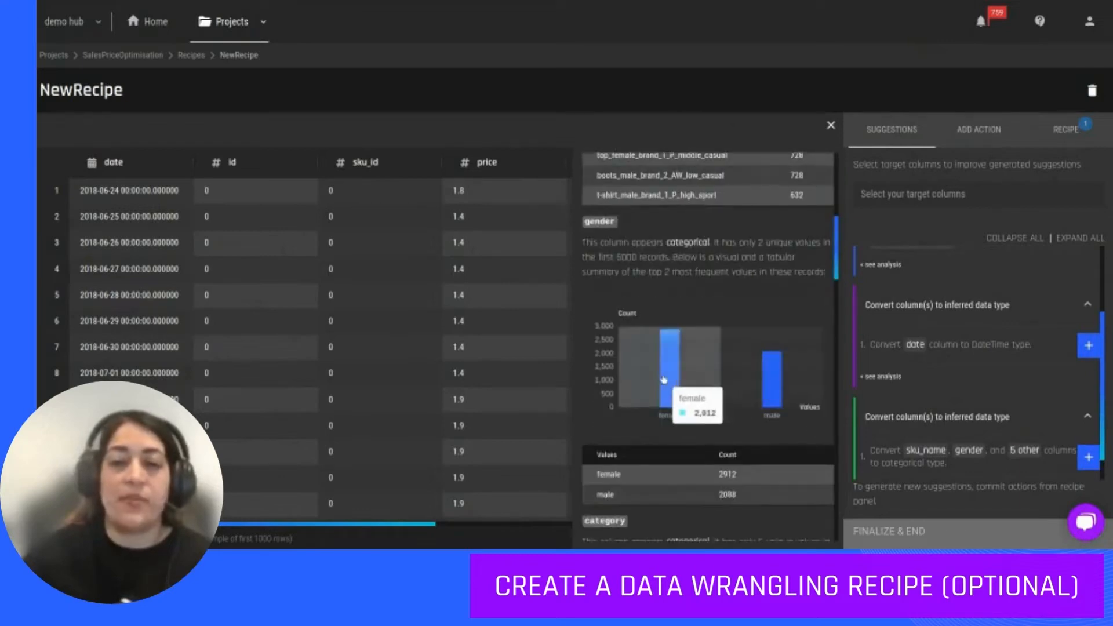
mouse_move(752, 408)
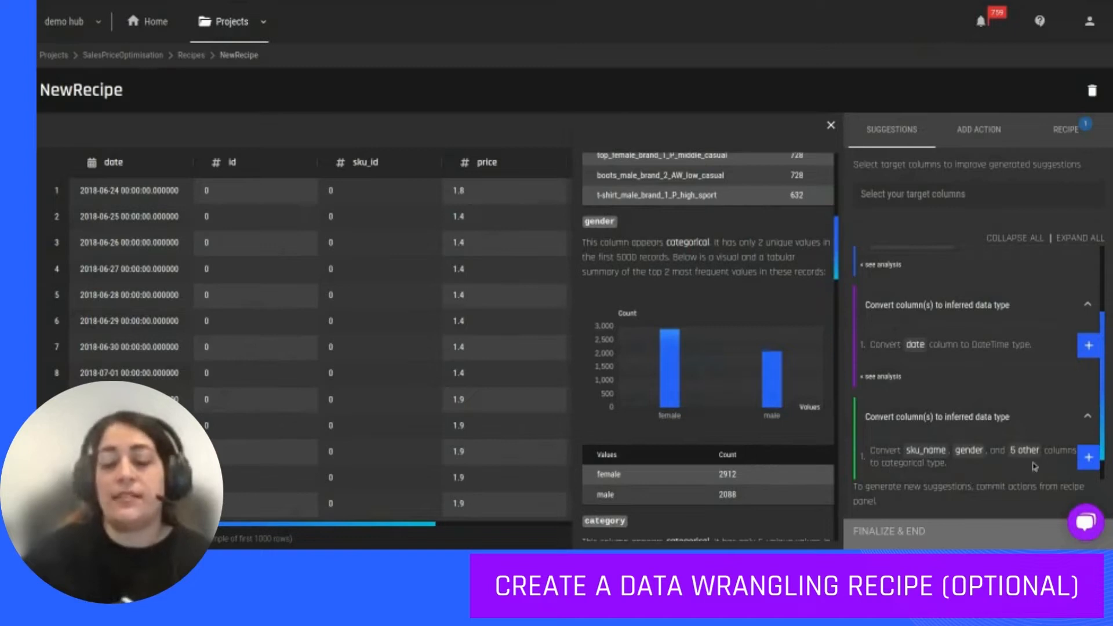
Step: Queue the suggested conversion of sku_name, gender and 5 other columns to categorical type and check the column types in the preview
scroll(1044, 464, down, 1)
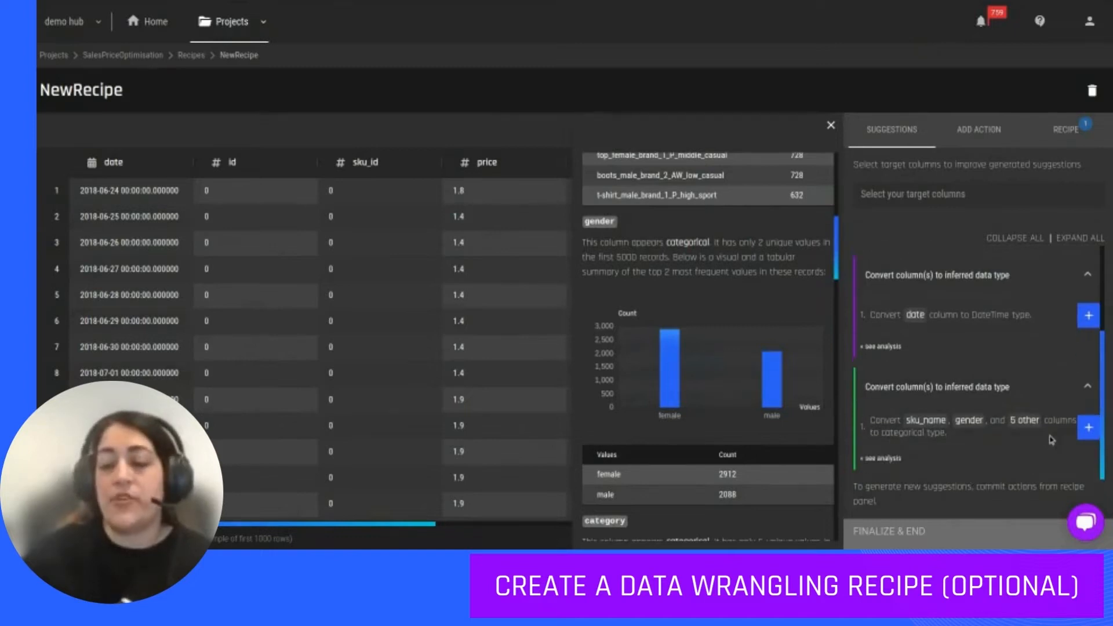
click(1089, 429)
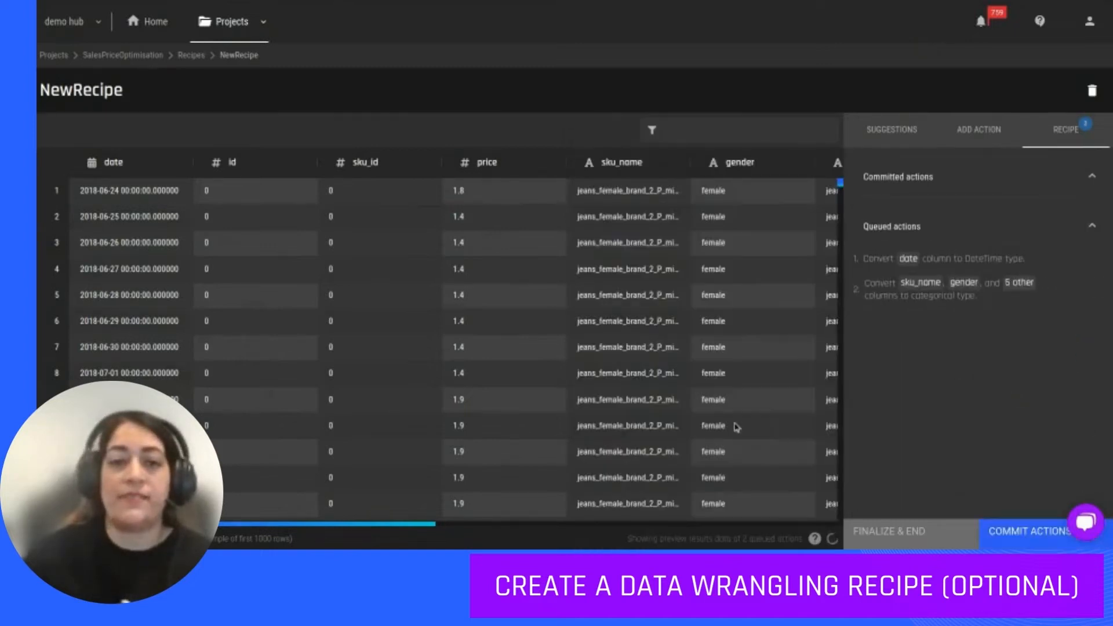
scroll(719, 174, right, 10)
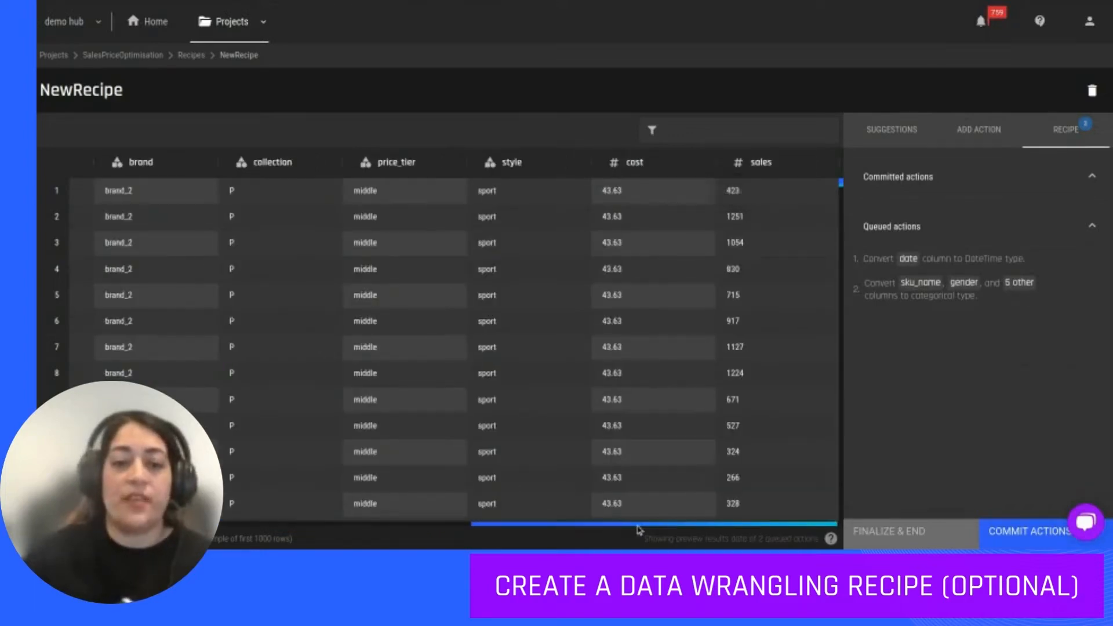
drag(646, 525, 335, 534)
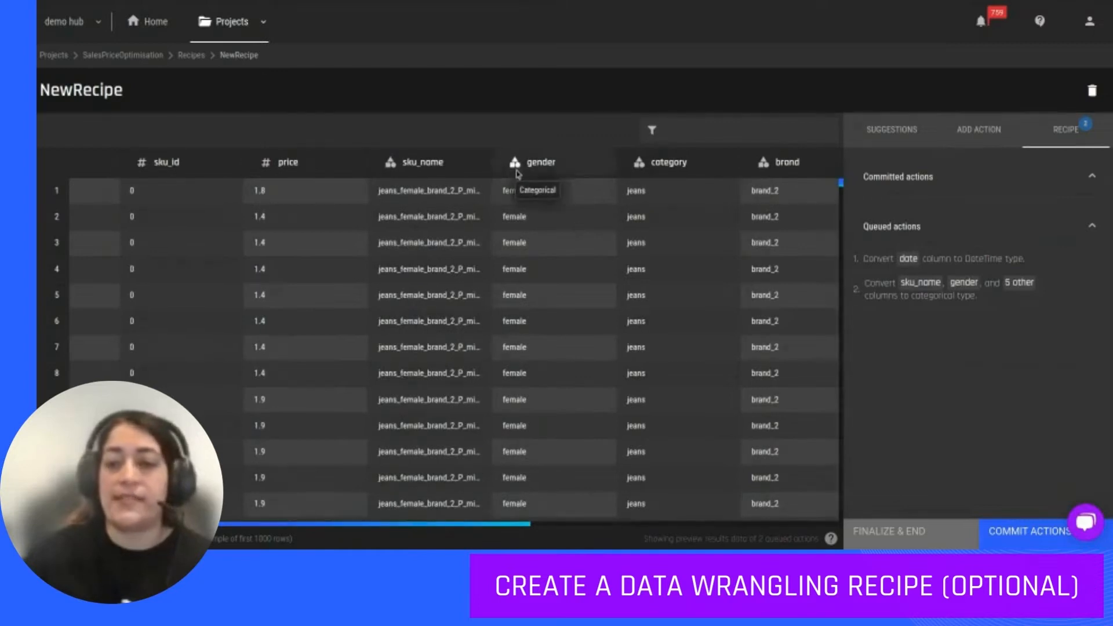
scroll(518, 173, right, 10)
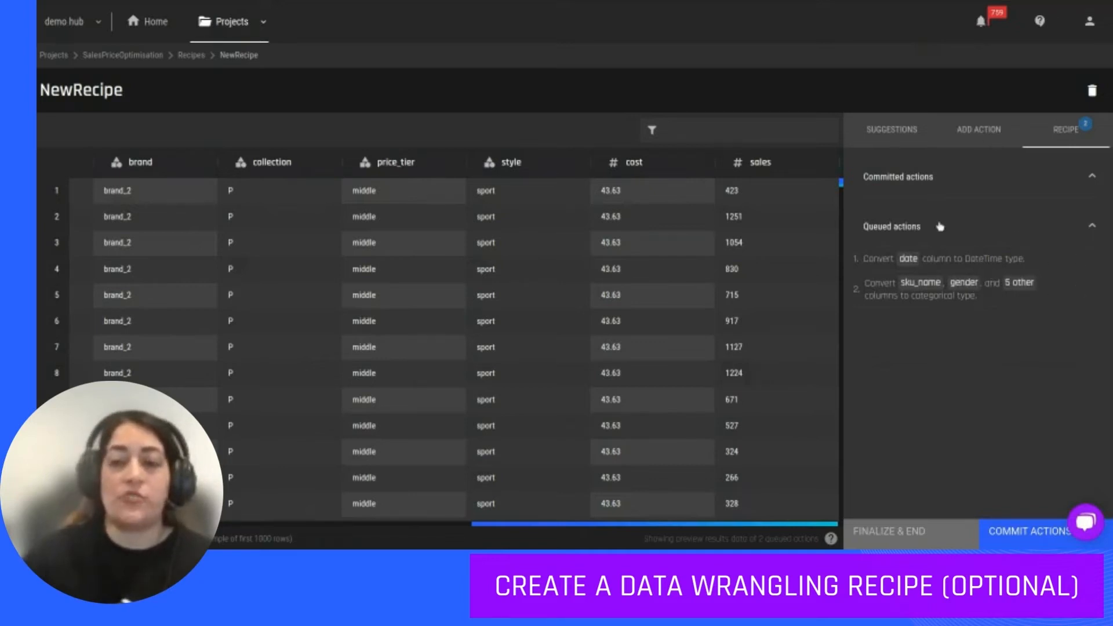
Step: Browse the available custom actions, search them for "create" and open Create a new column with a formula
click(976, 134)
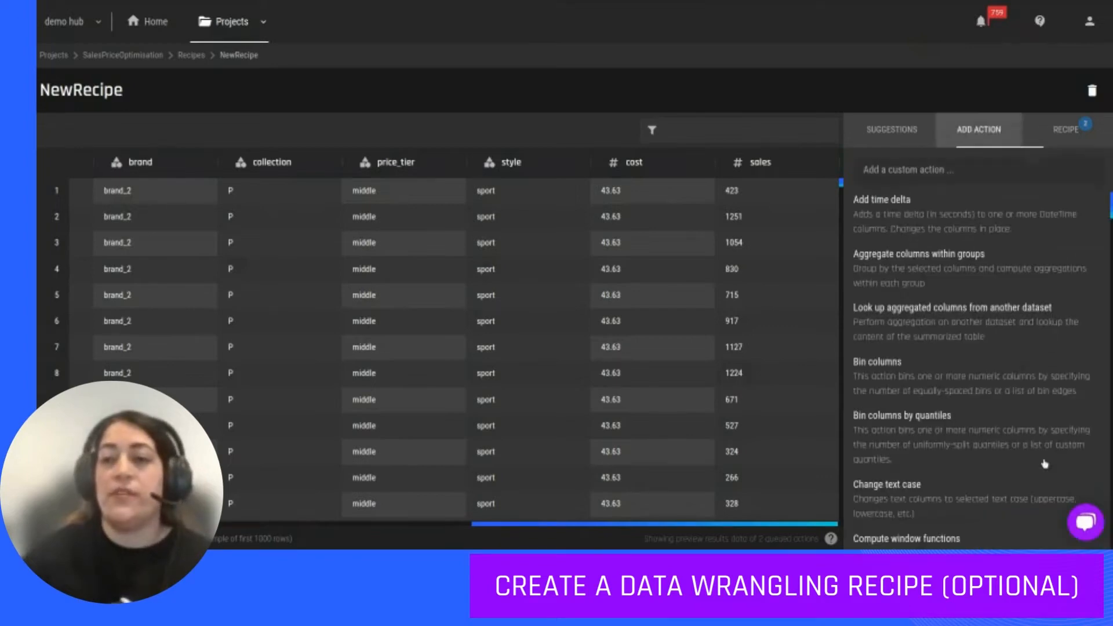
scroll(1015, 424, down, 8)
scroll(1005, 402, down, 10)
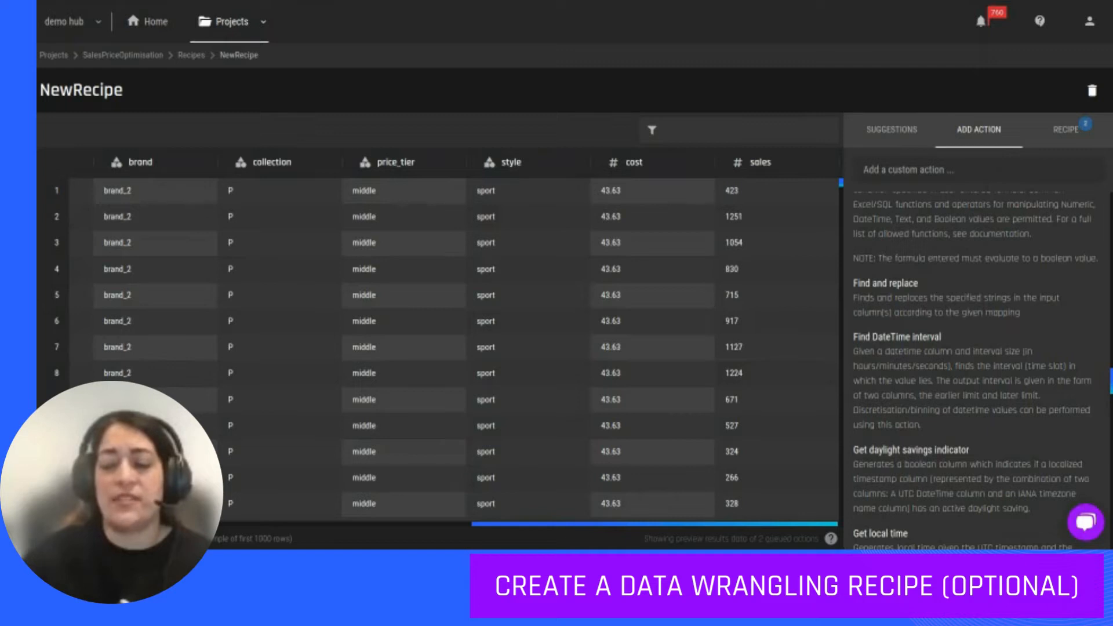
scroll(974, 371, up, 10)
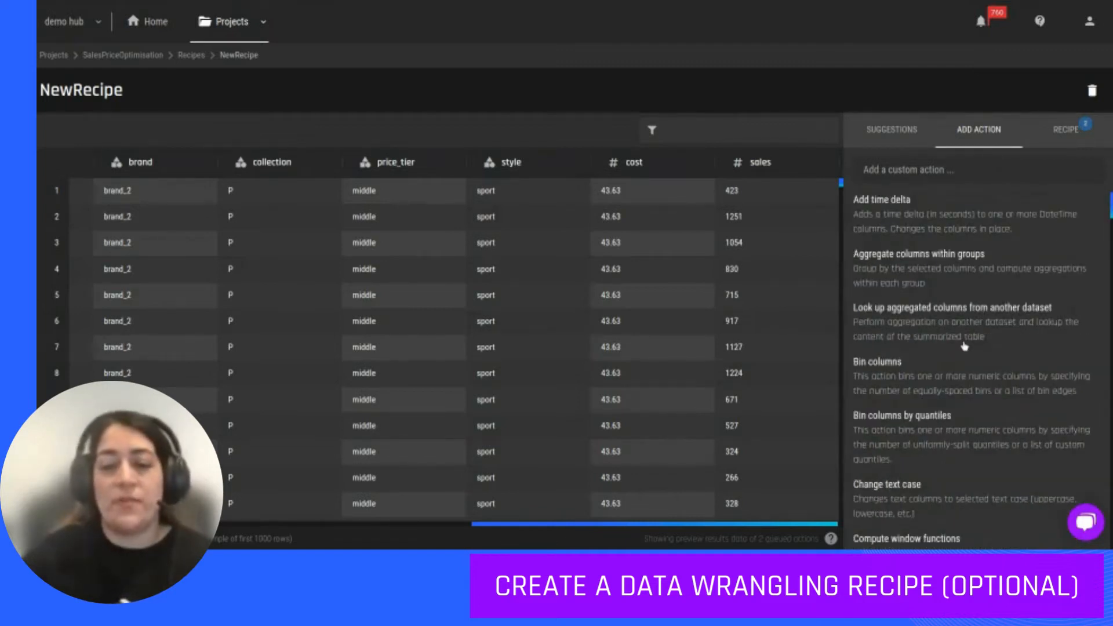
click(919, 179)
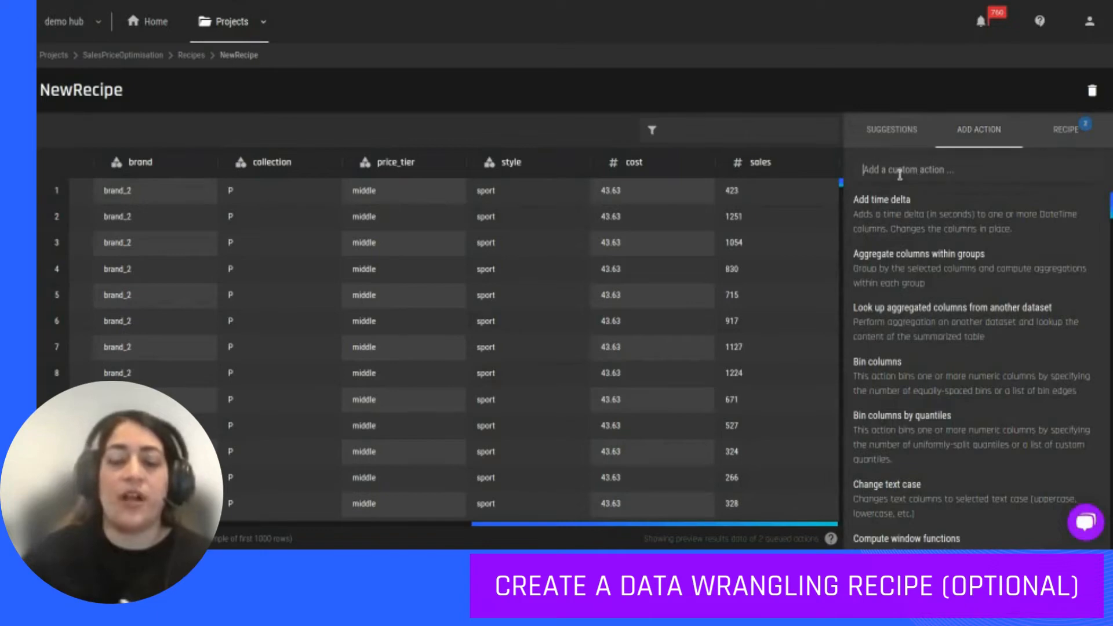
text(create)
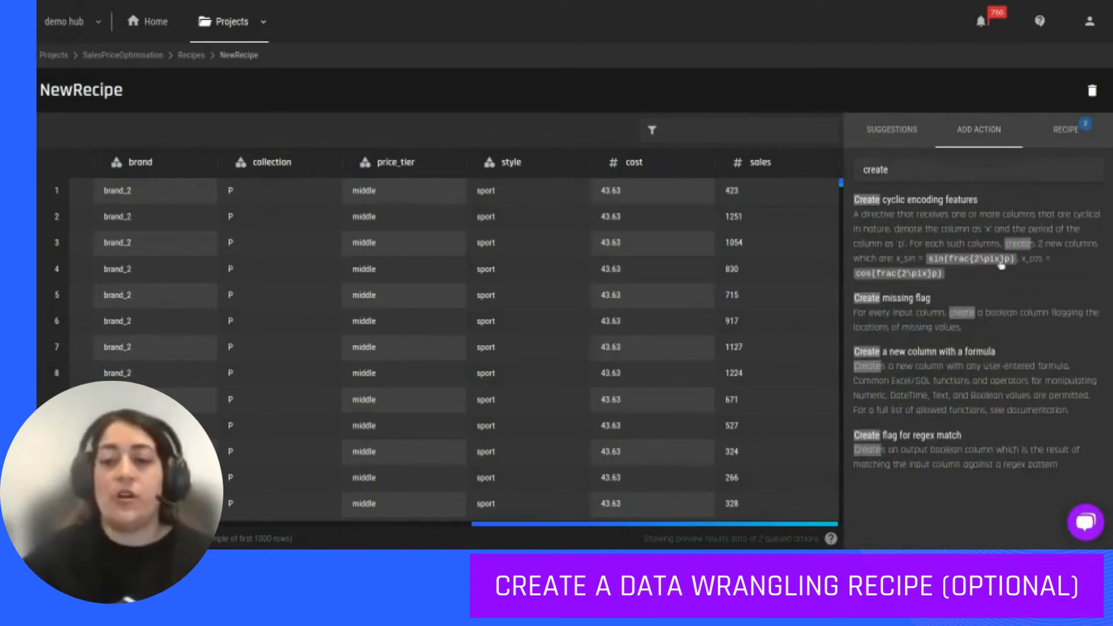
click(980, 387)
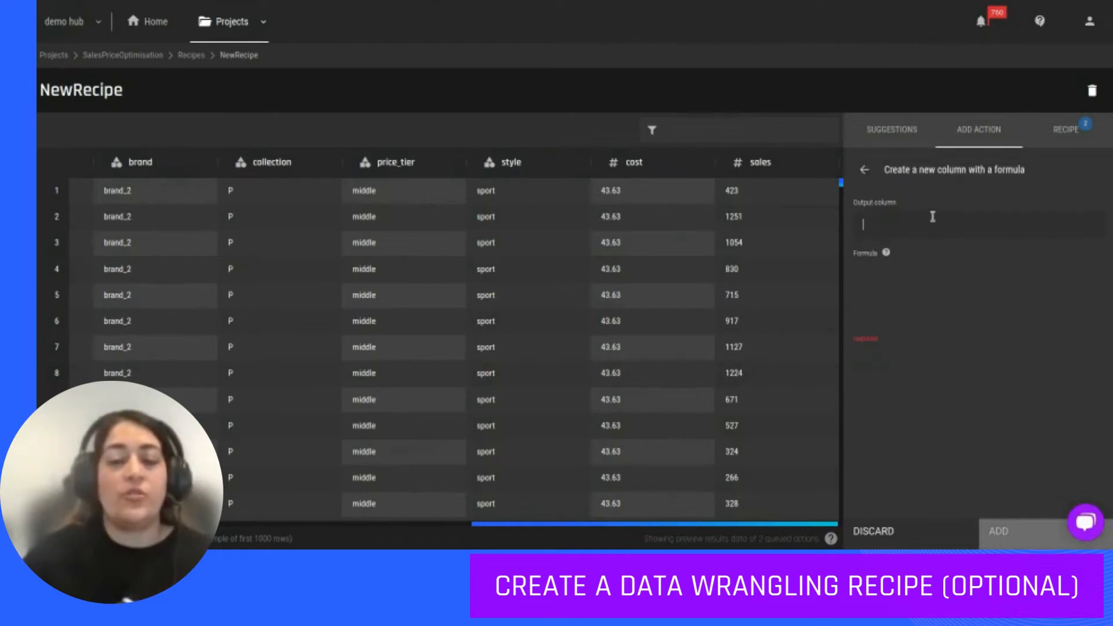
Step: Check the price column in the data preview and name the formula's output column SalesPrice
drag(738, 528, 266, 539)
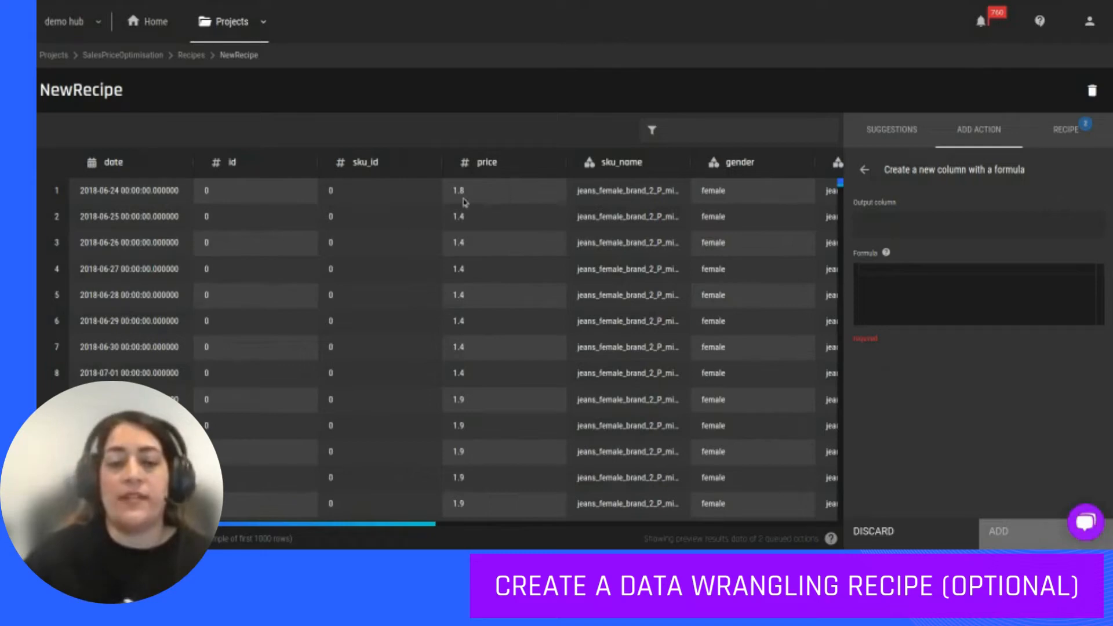
click(956, 223)
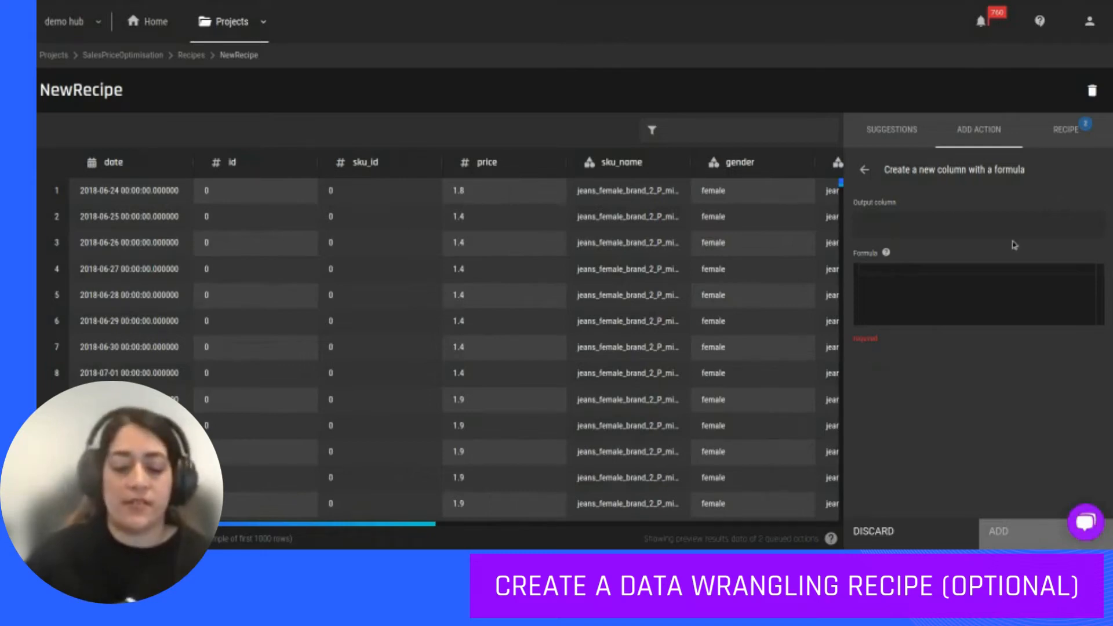
text(es)
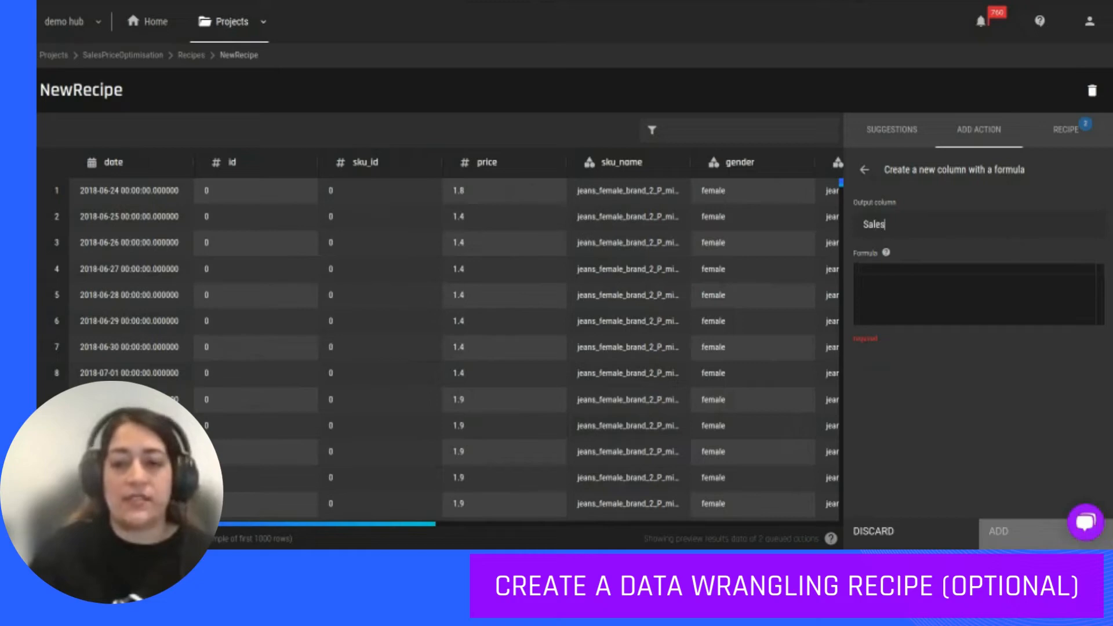
text(Price)
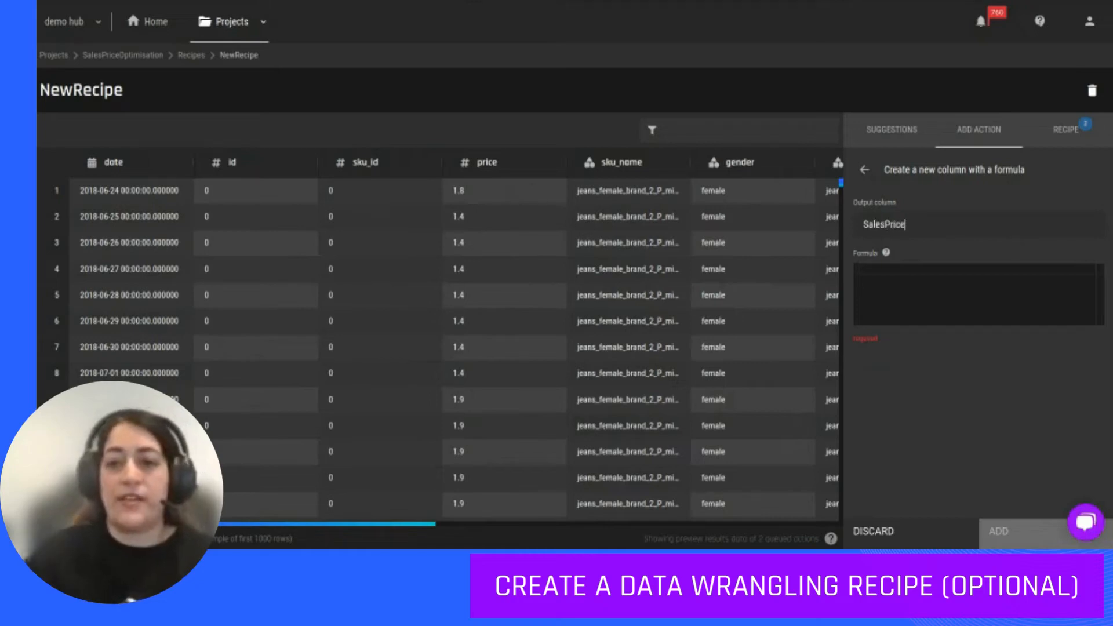
Step: Set the SalesPrice formula to `price`*`cost`, add the action to the recipe queue and check the new column in the preview
click(940, 287)
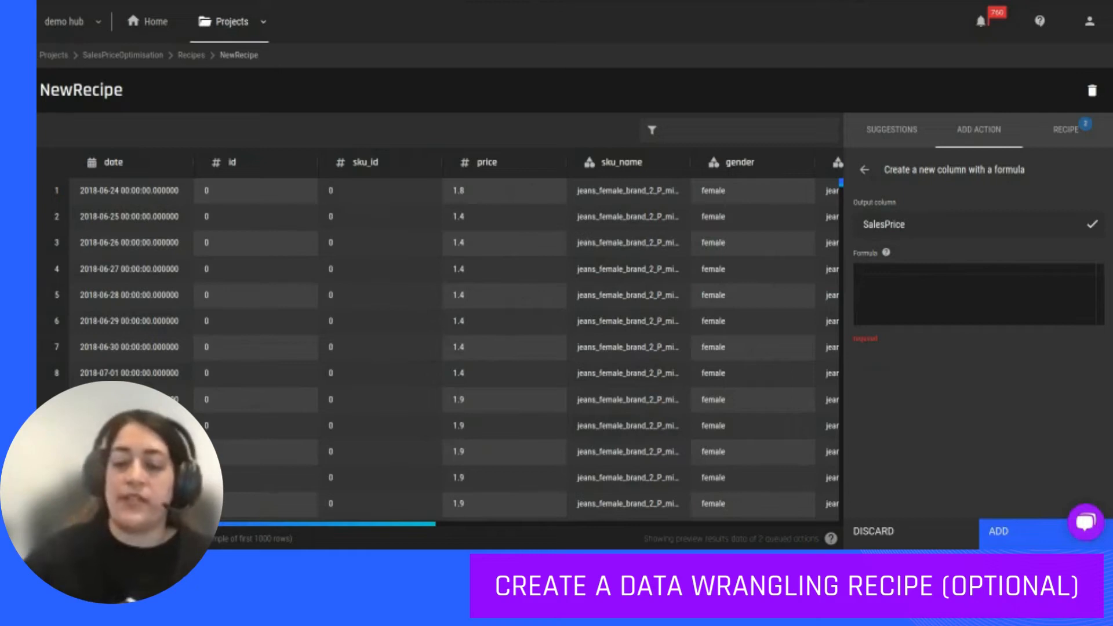
text(price)
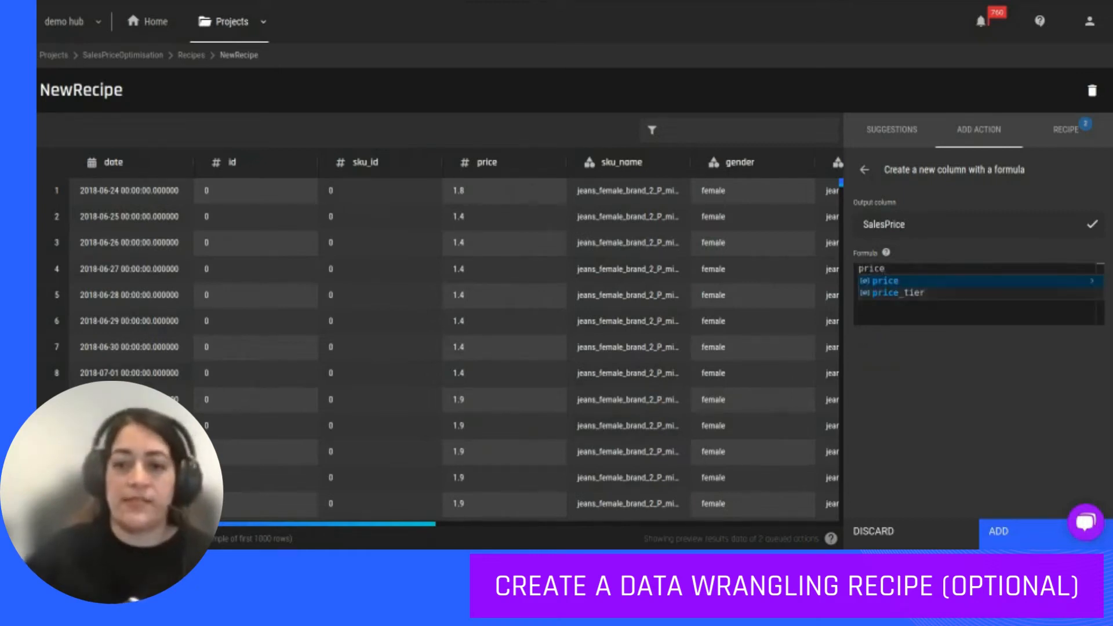
click(934, 281)
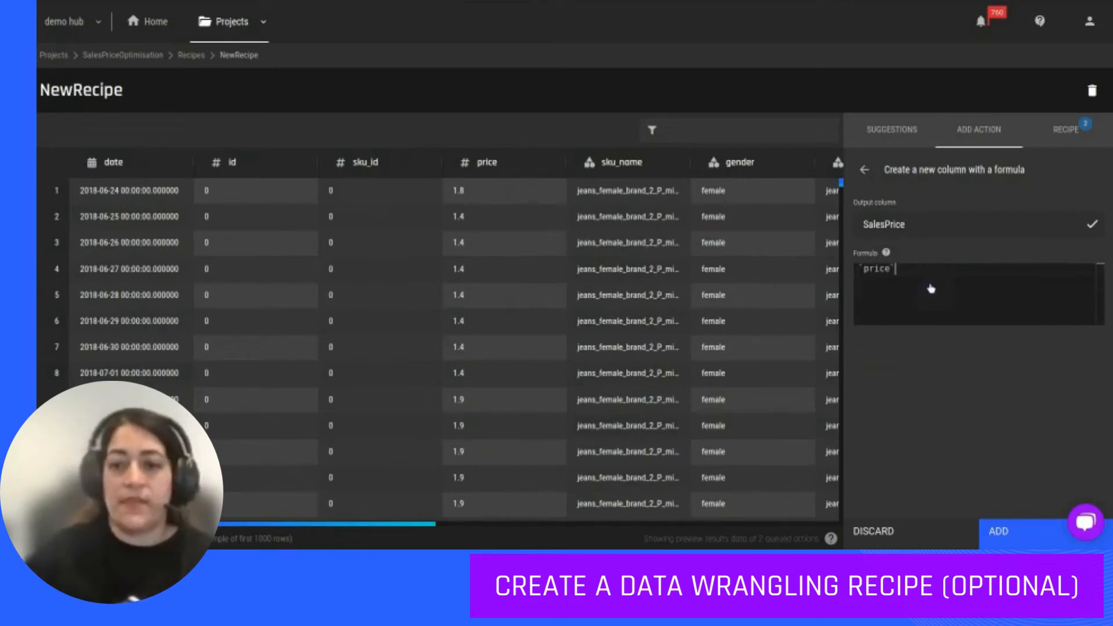
text(*co)
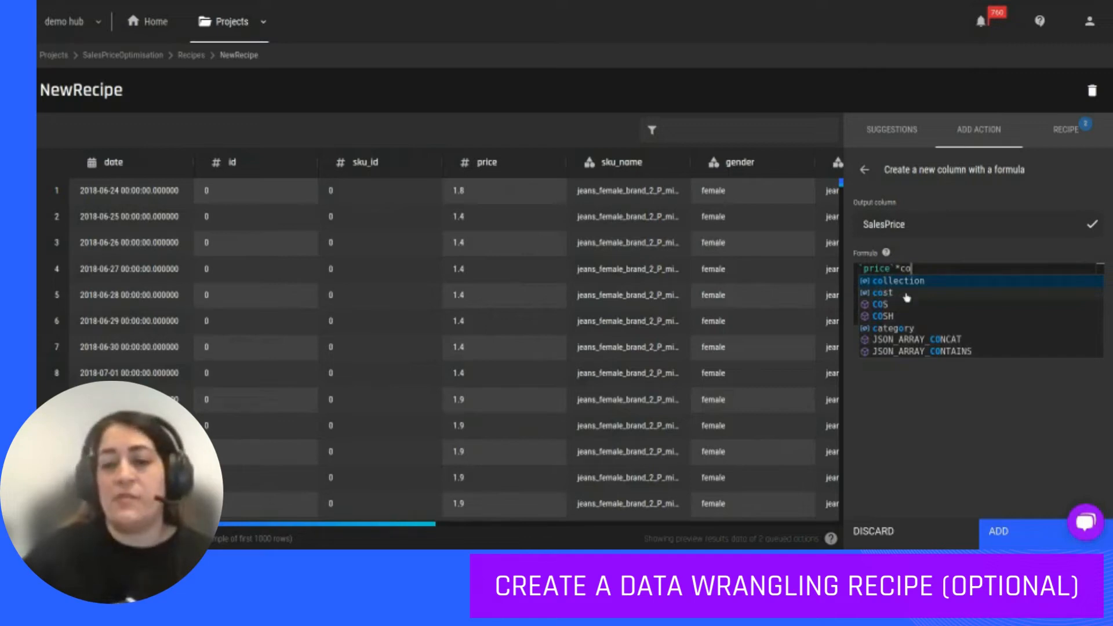
click(906, 294)
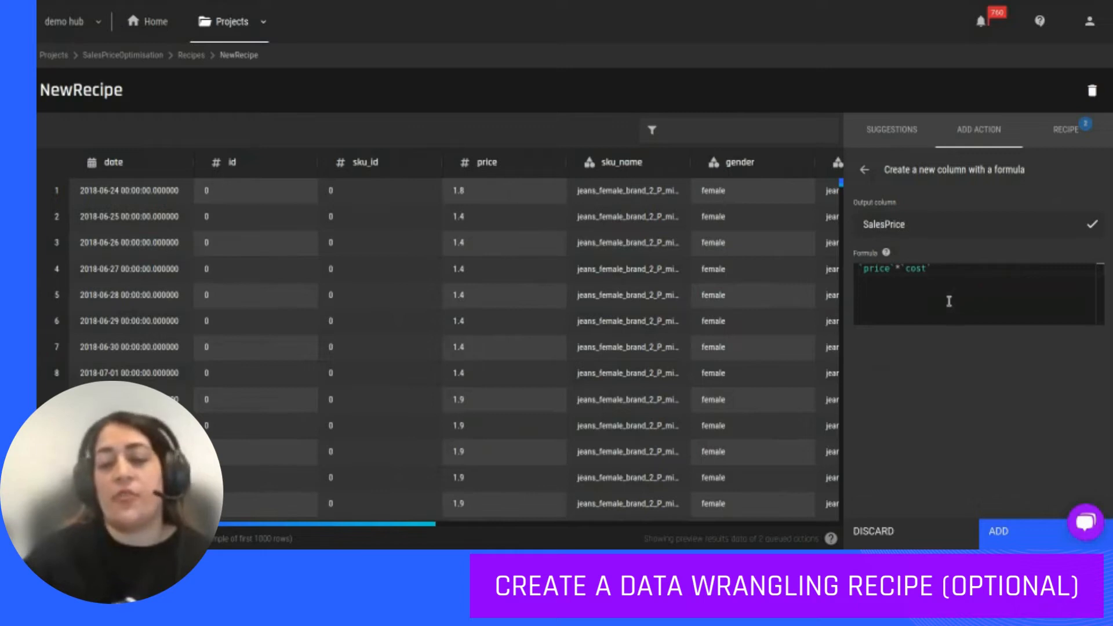
click(1022, 541)
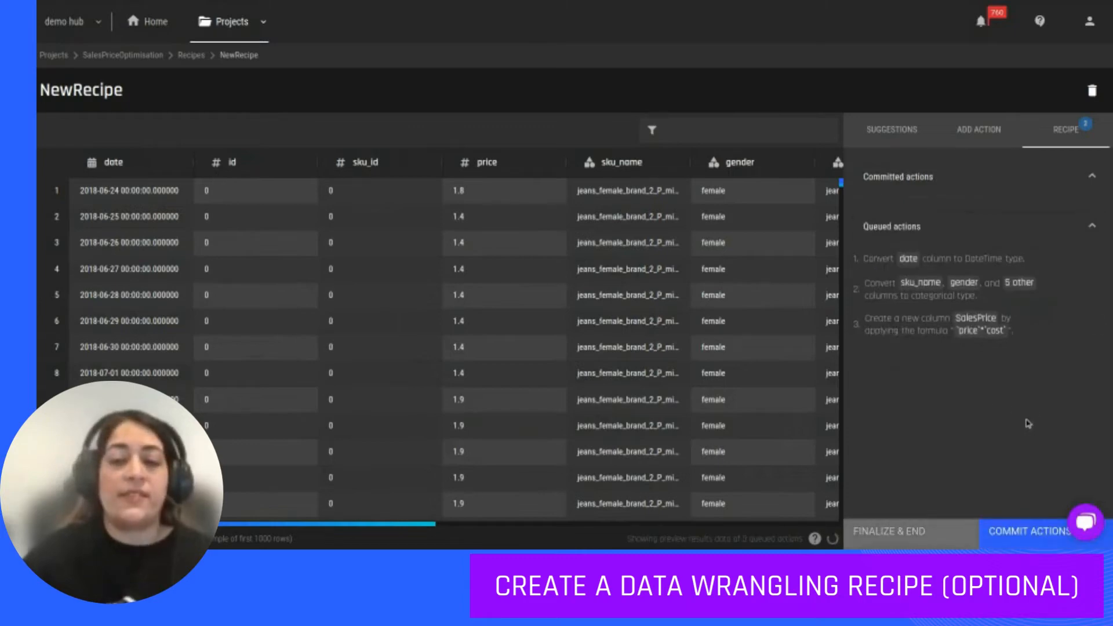
click(814, 525)
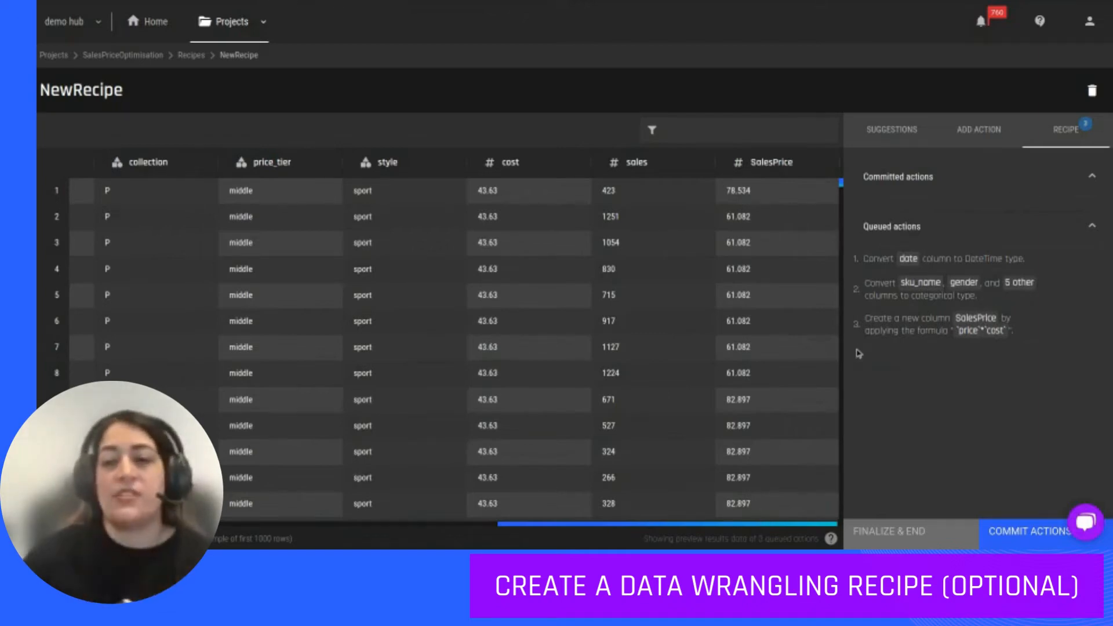
Step: Search the custom actions for "crea", open Create a new column with a formula and name its output column totalProfit
click(963, 140)
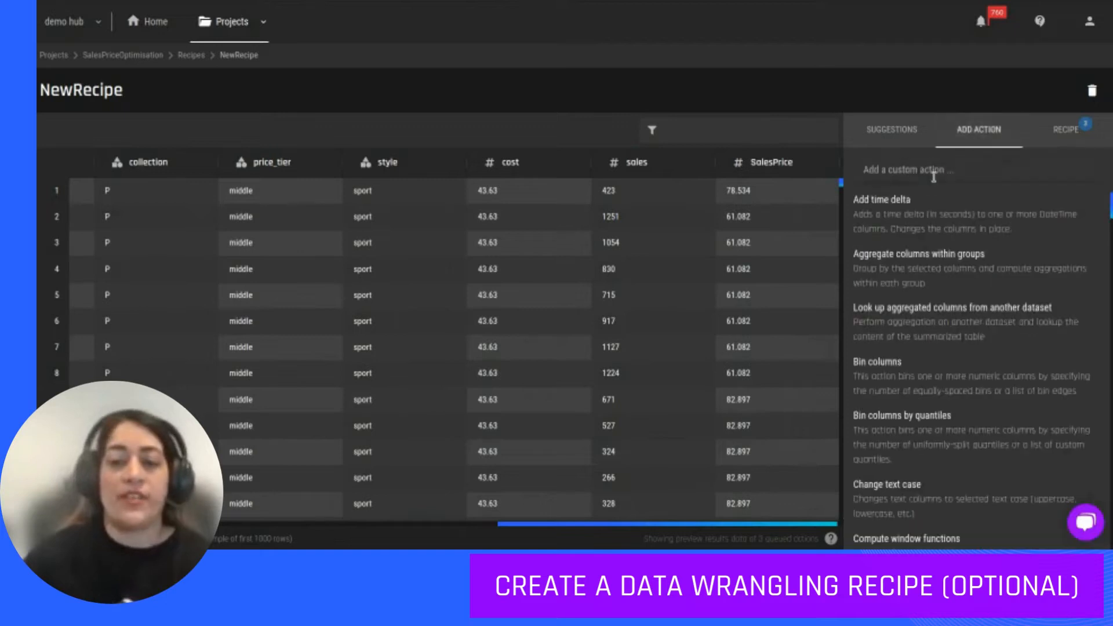
text(crea)
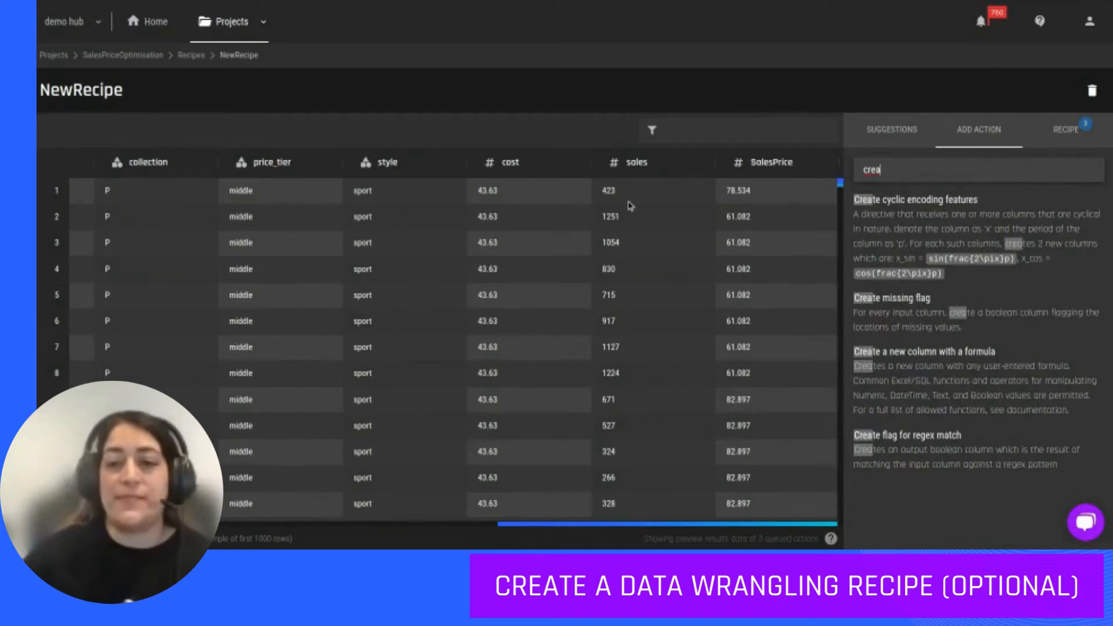
click(967, 384)
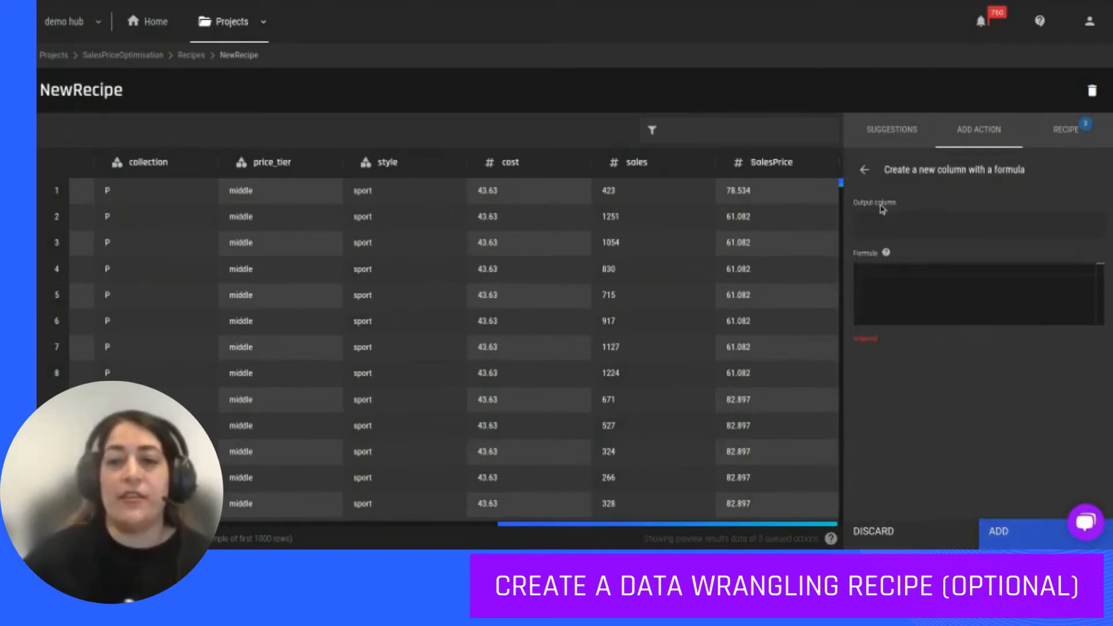
text(to)
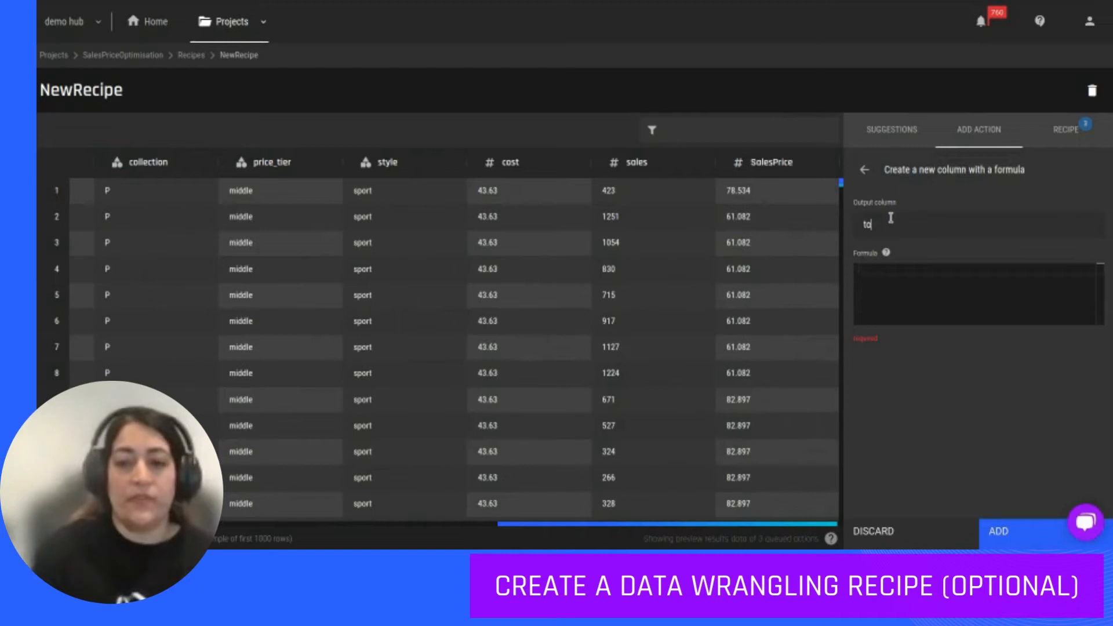
text(talProf)
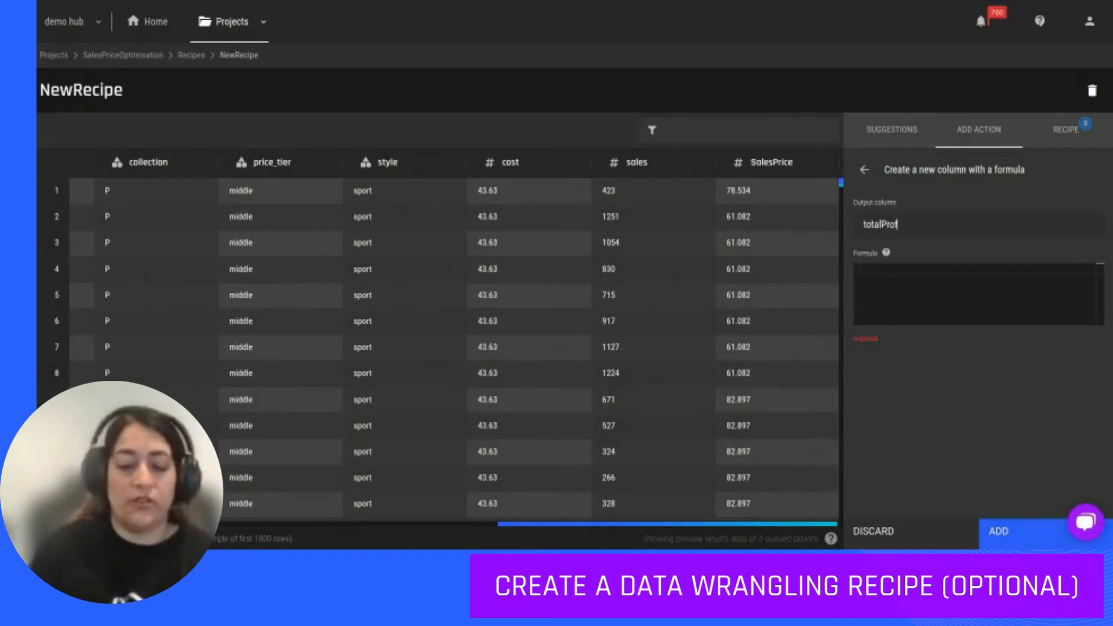
text(it)
Step: Set the totalProfit formula to `sales`*(`SalesPrice`-`cost`) and add the action to the recipe queue
click(896, 265)
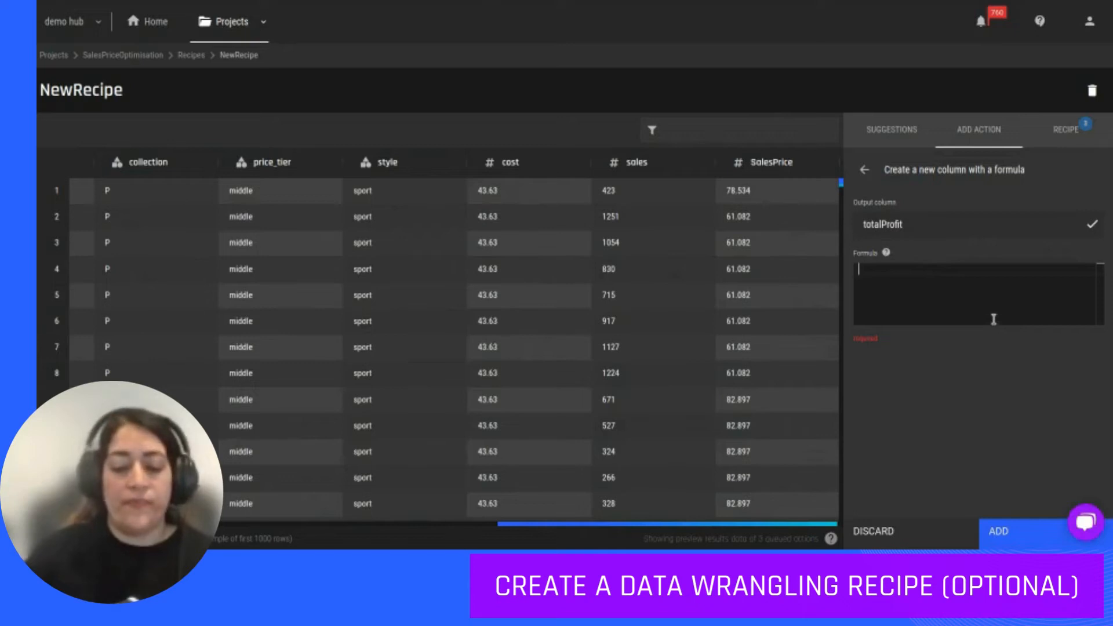
text(sale)
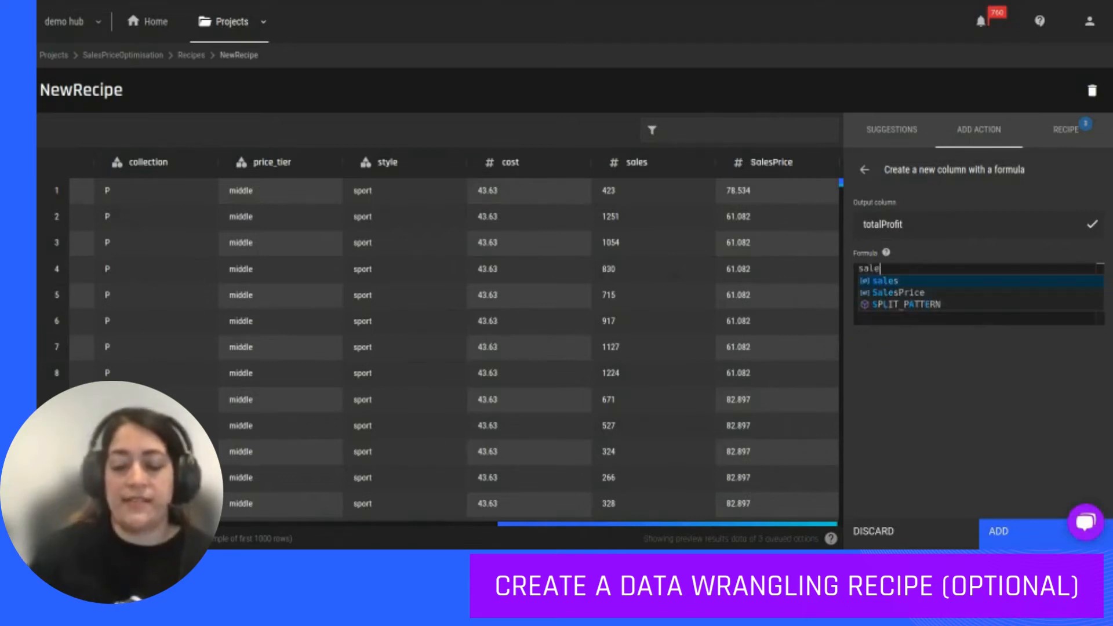
key(Return)
text(*)
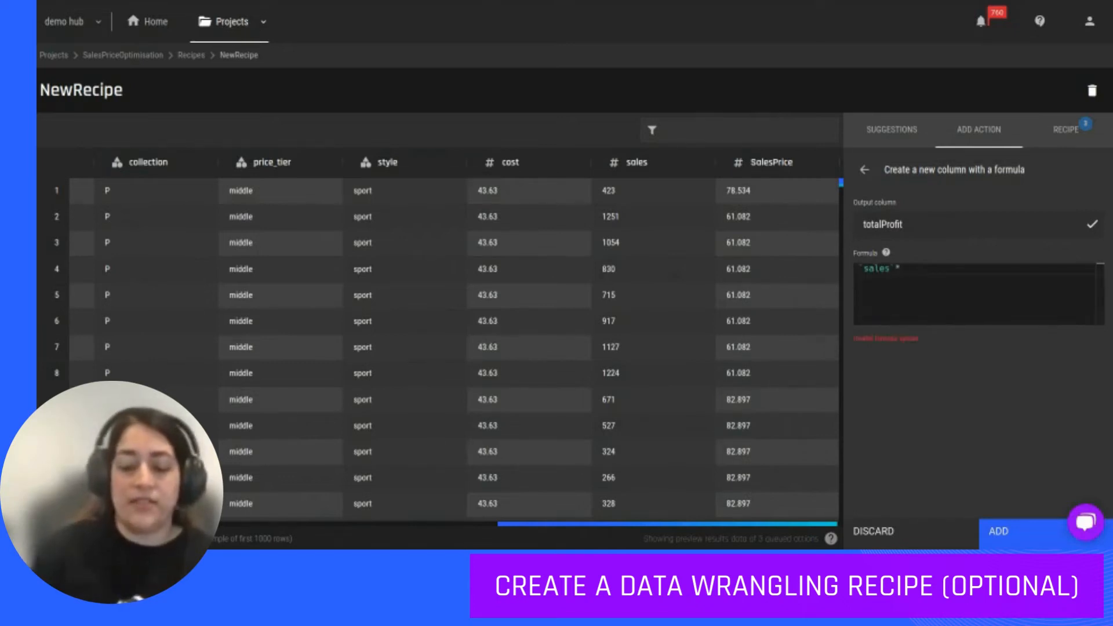
text(()
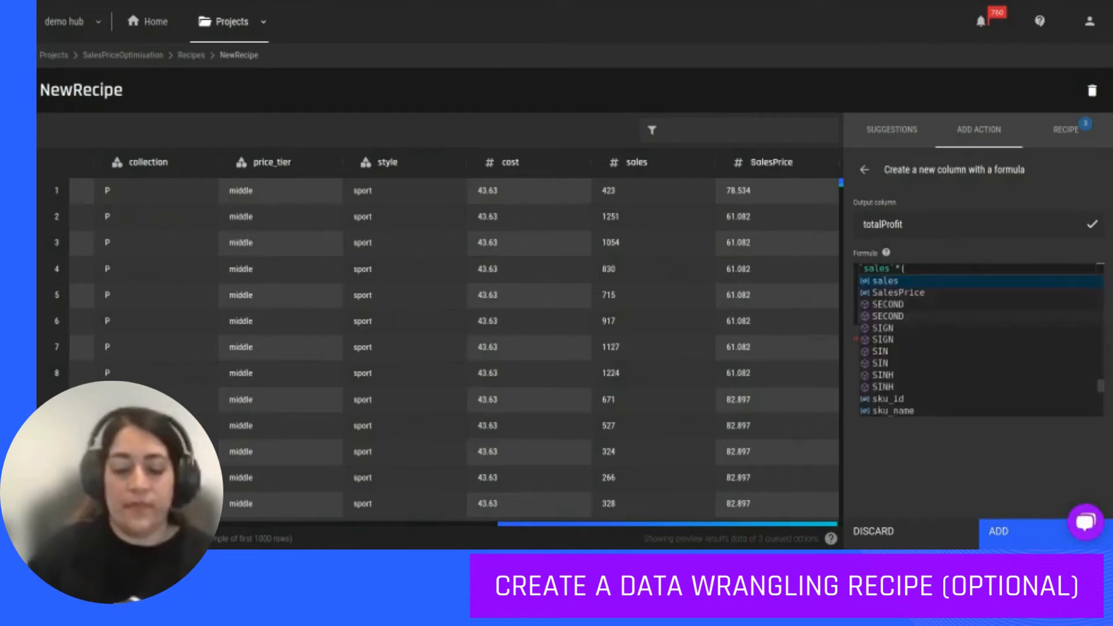
text(t)
key(BackSpace)
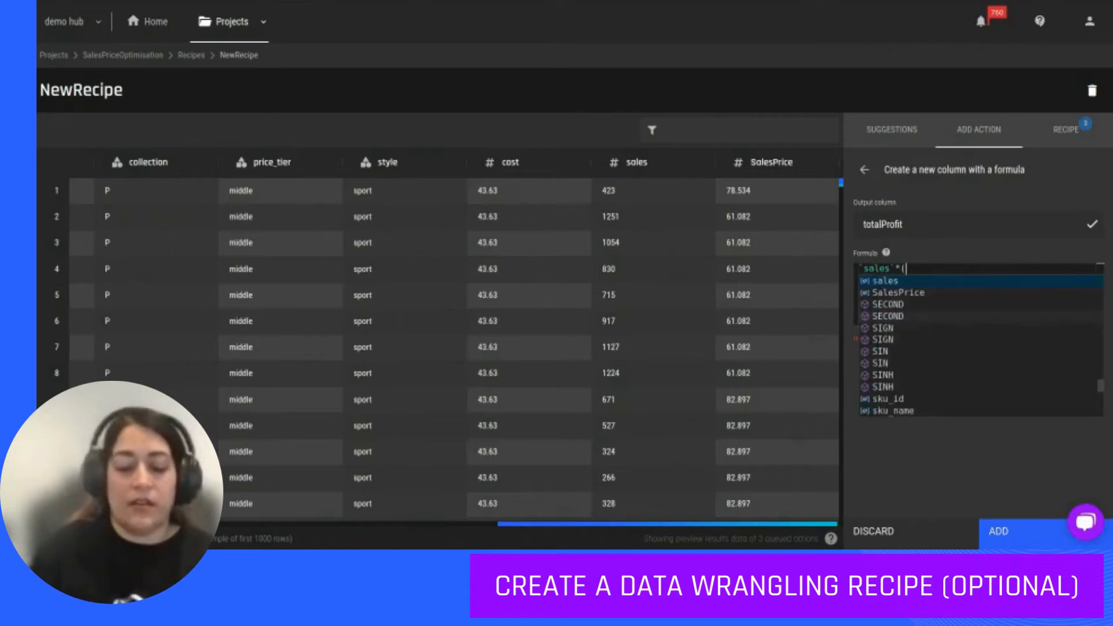
text(sa)
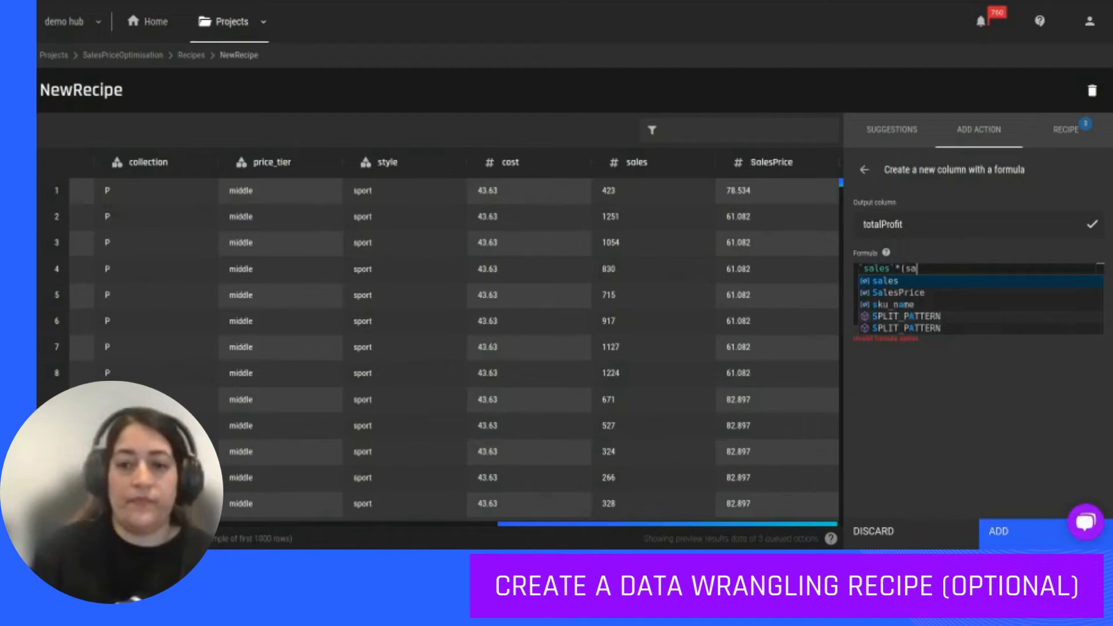
key(Down)
key(Return)
text(-cos)
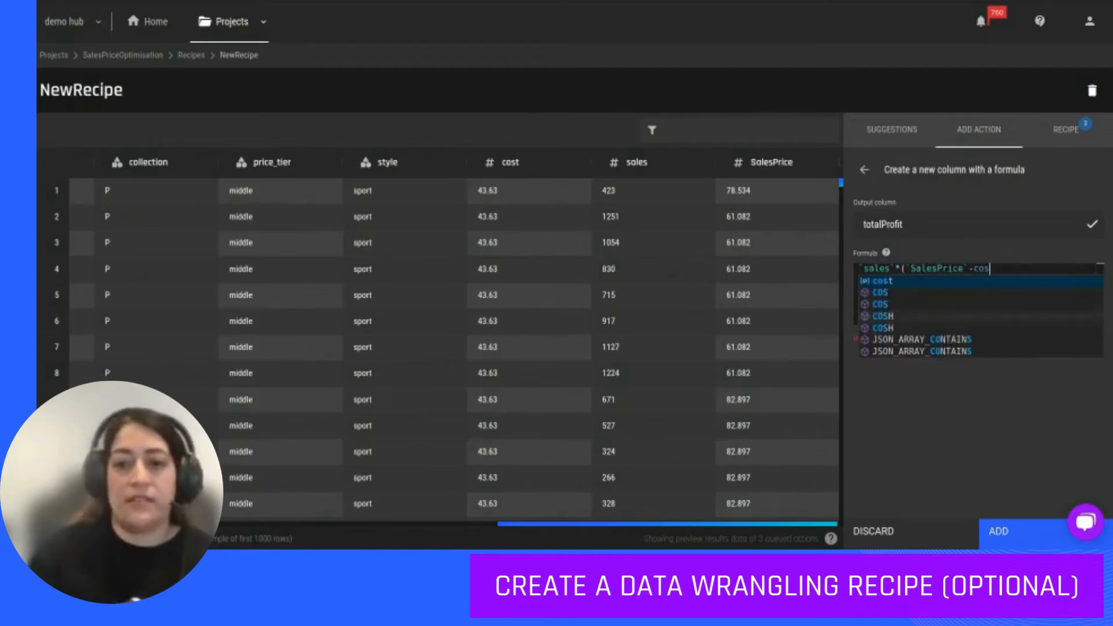
click(990, 281)
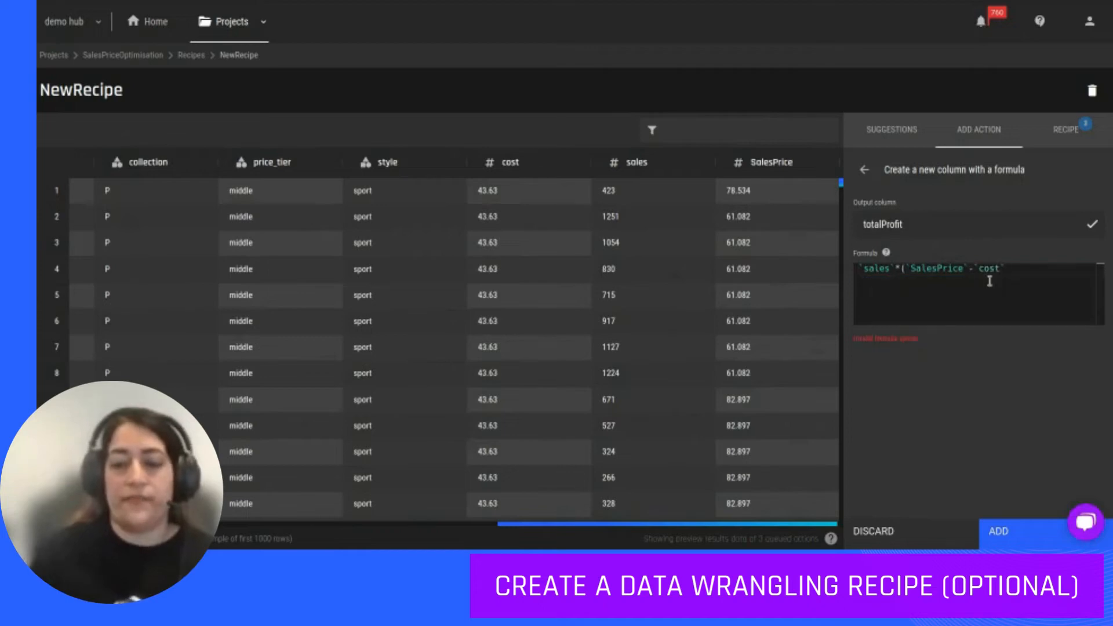
text())
click(1014, 525)
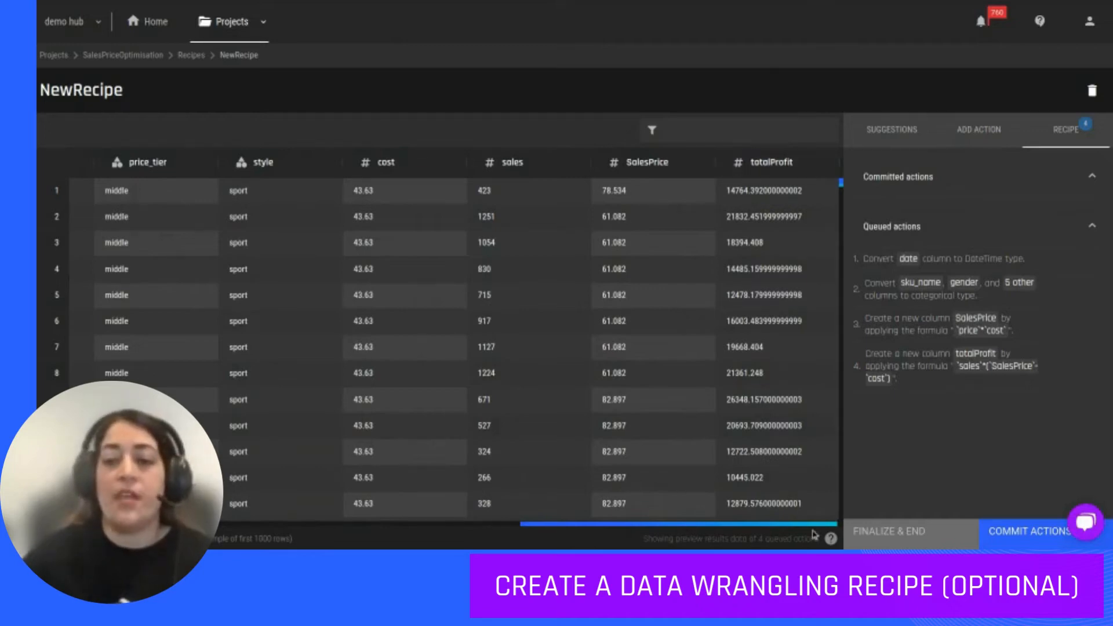
Step: Check the totalProfit column in the preview and commit all queued recipe actions to the full dataset
drag(793, 525, 878, 510)
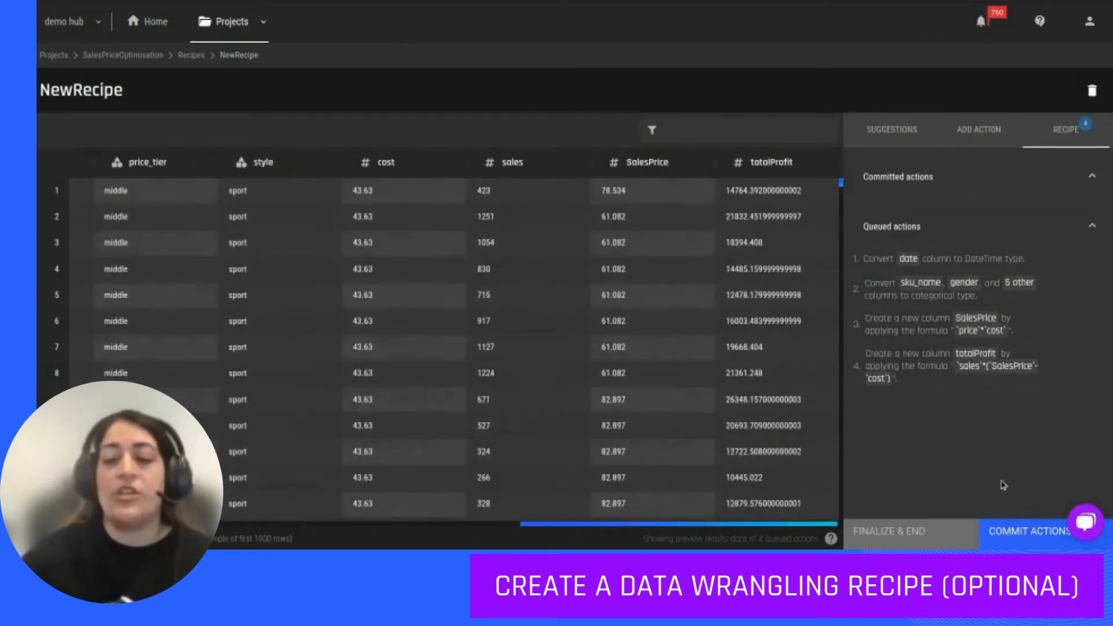
click(1017, 543)
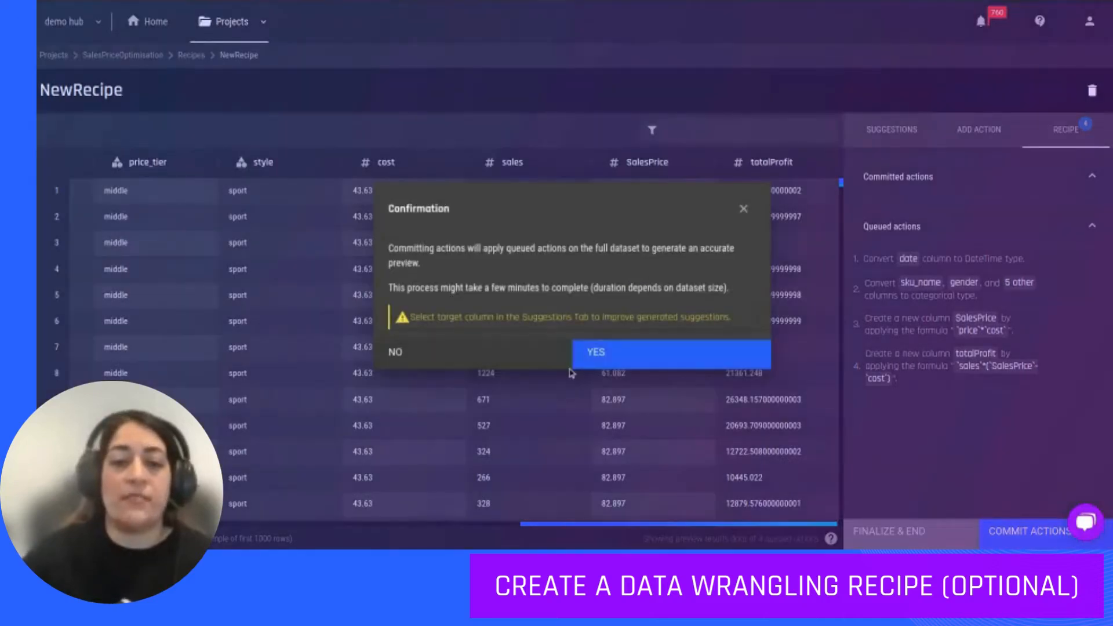
click(597, 350)
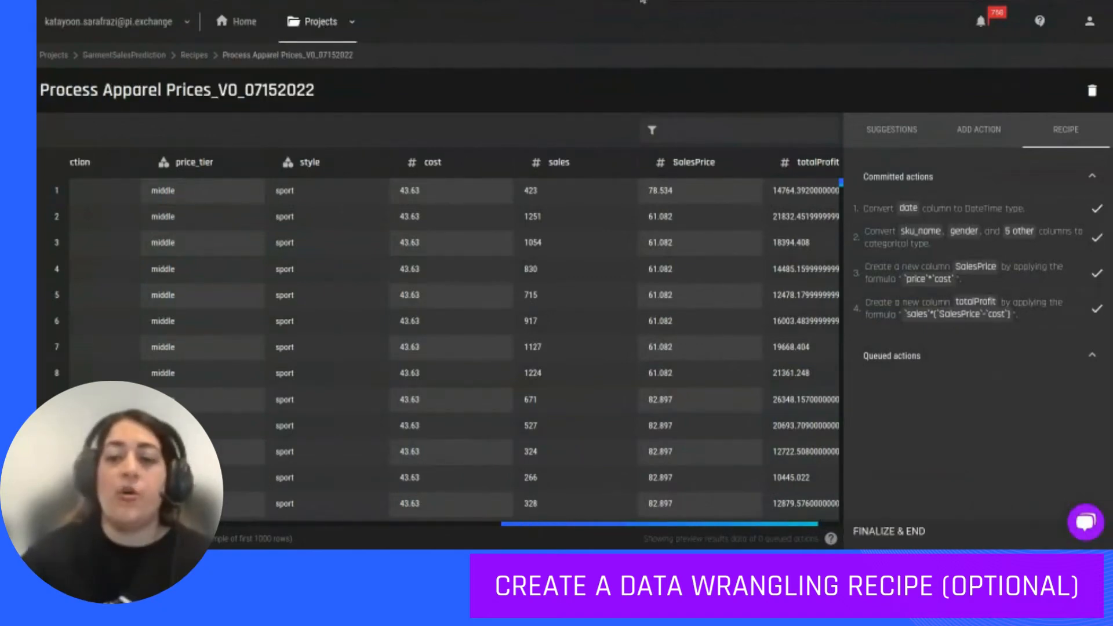
Step: Finalize the recipe, changing the ending of the output dataset's name so it reads "Apparel Prices_V0_07152022 - 2"
click(889, 531)
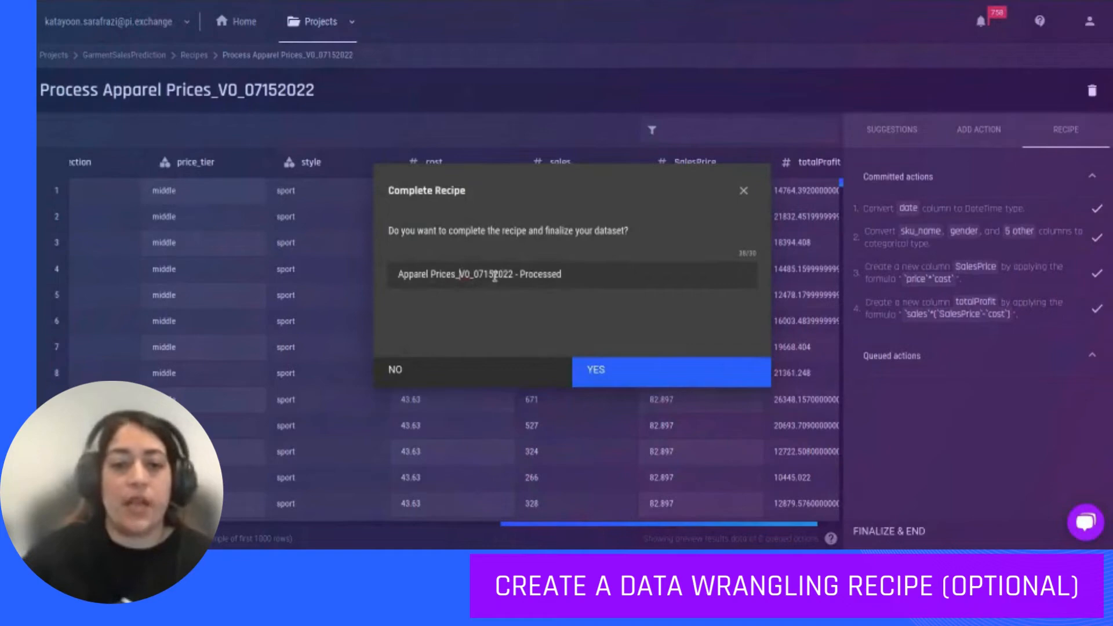
drag(459, 273, 634, 276)
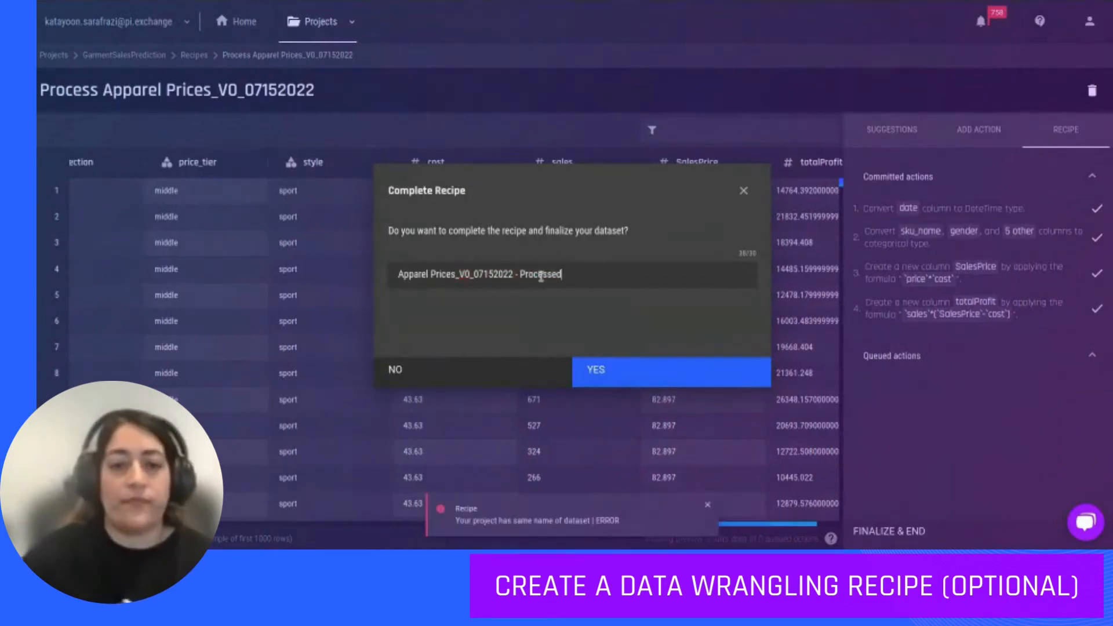
double_click(545, 275)
click(584, 281)
key(BackSpace)
key(BackSpace)
key(BackSpace)
key(BackSpace)
key(BackSpace)
key(BackSpace)
key(BackSpace)
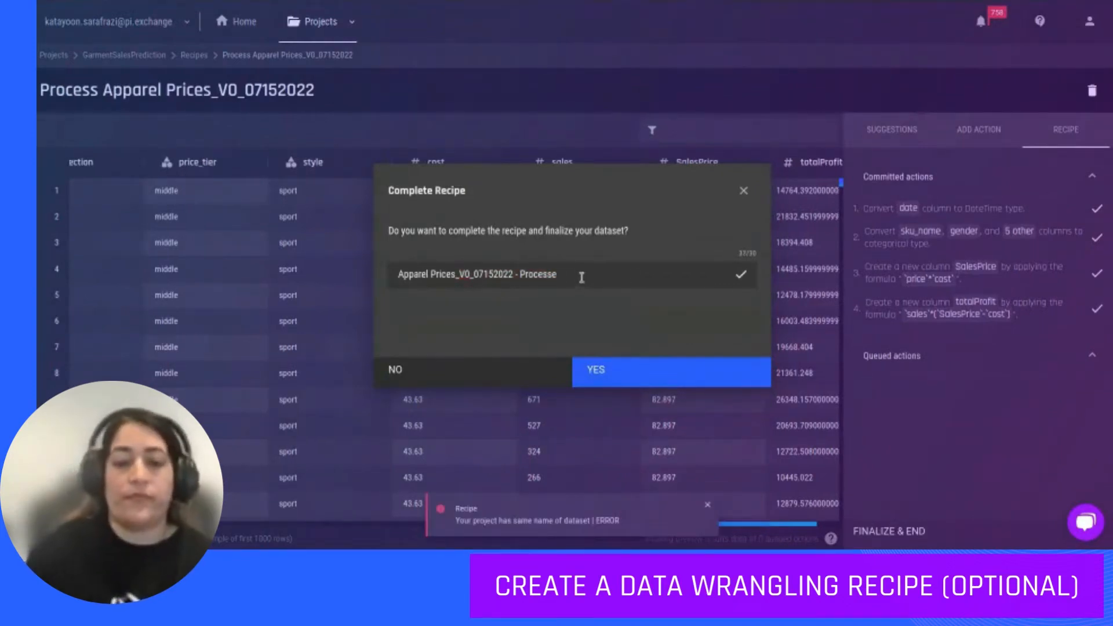
key(BackSpace)
key(BackSpace)
text(2)
click(648, 376)
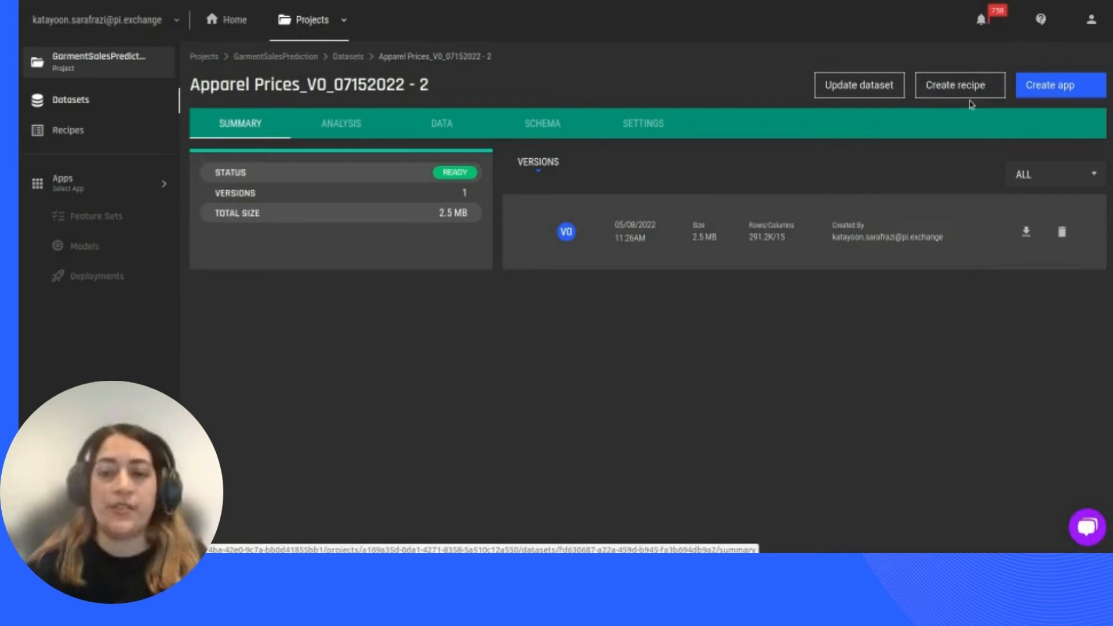
Step: Examine the statistics and distribution charts of the processed dataset's numeric columns, especially price, cost and sales
click(343, 125)
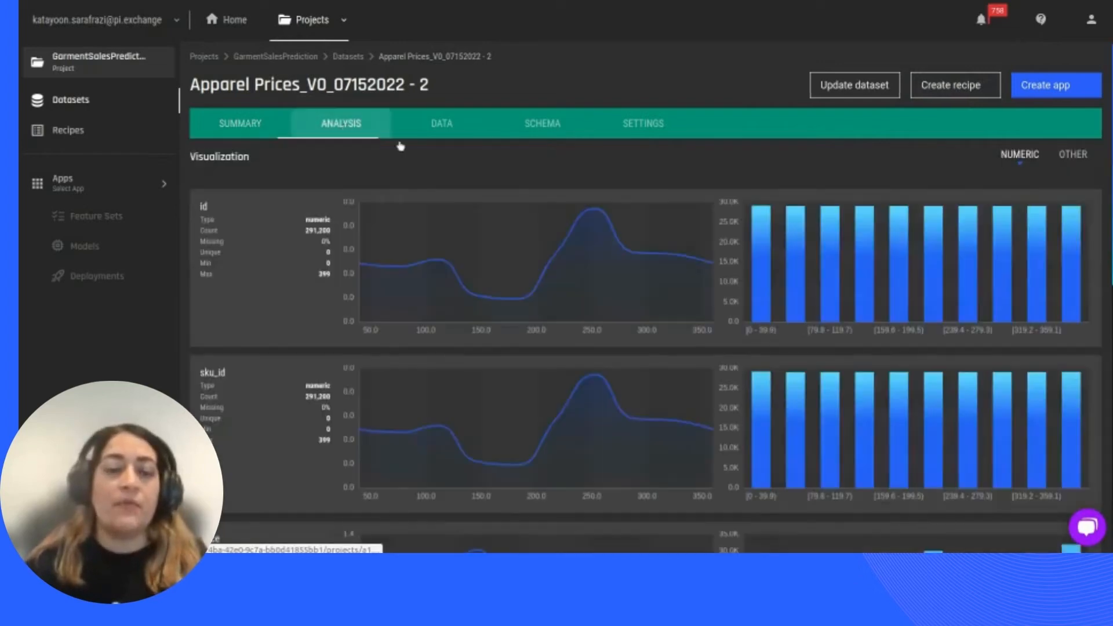
scroll(980, 335, down, 7)
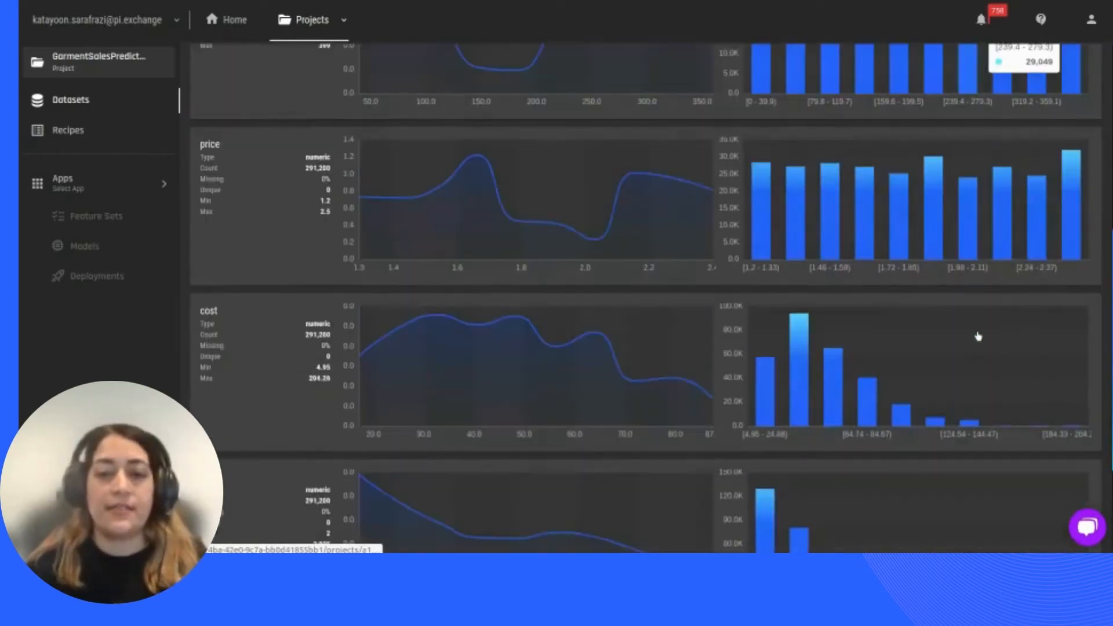
scroll(979, 336, down, 3)
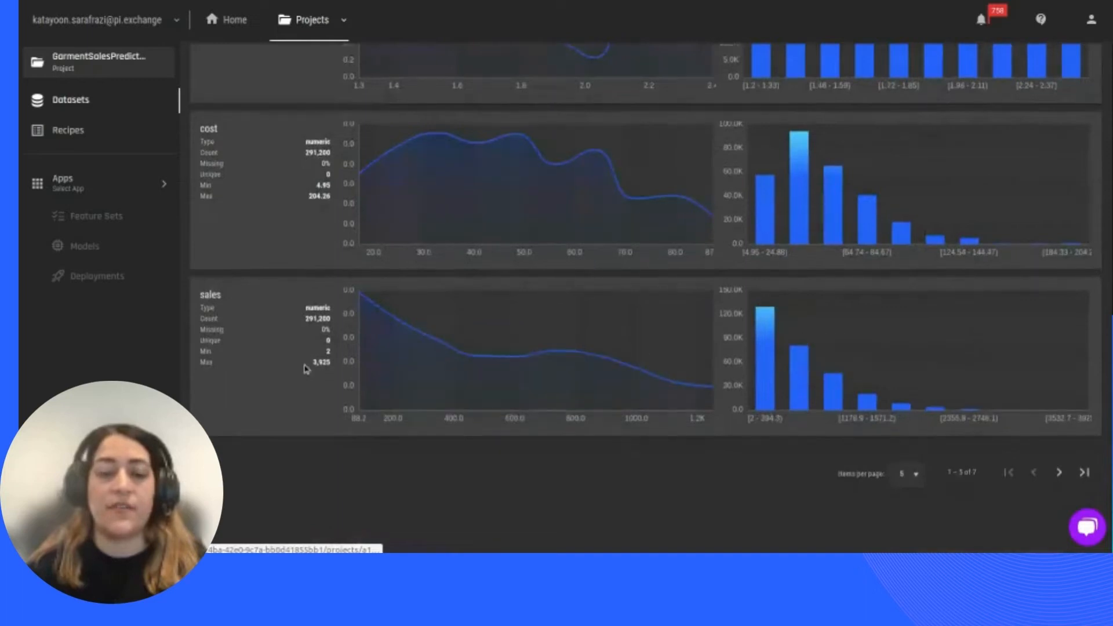
scroll(940, 394, up, 1)
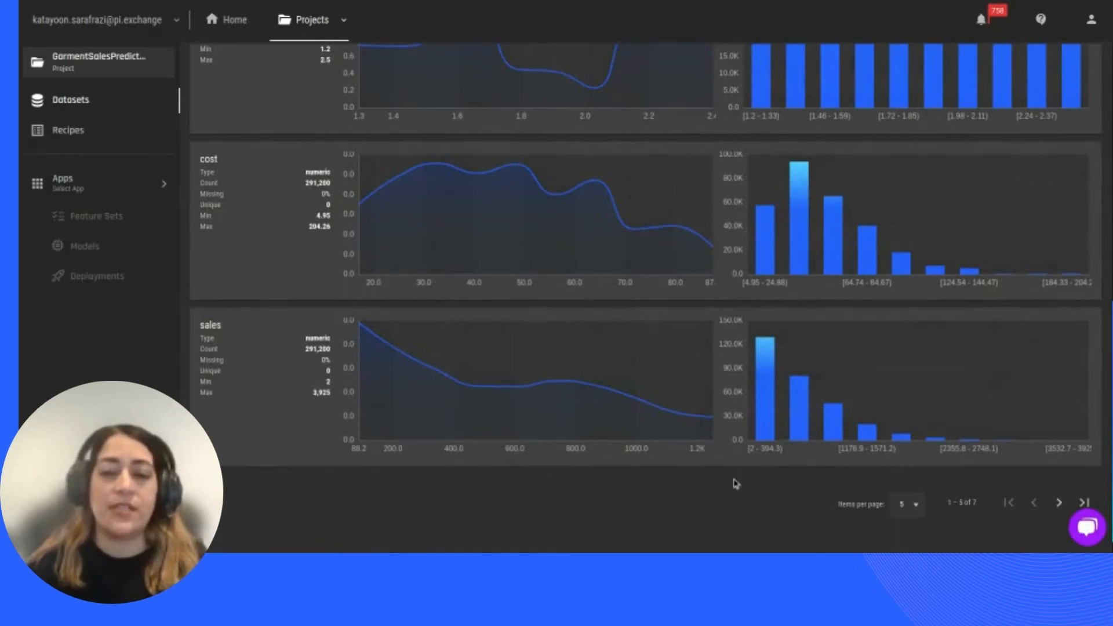
mouse_move(765, 369)
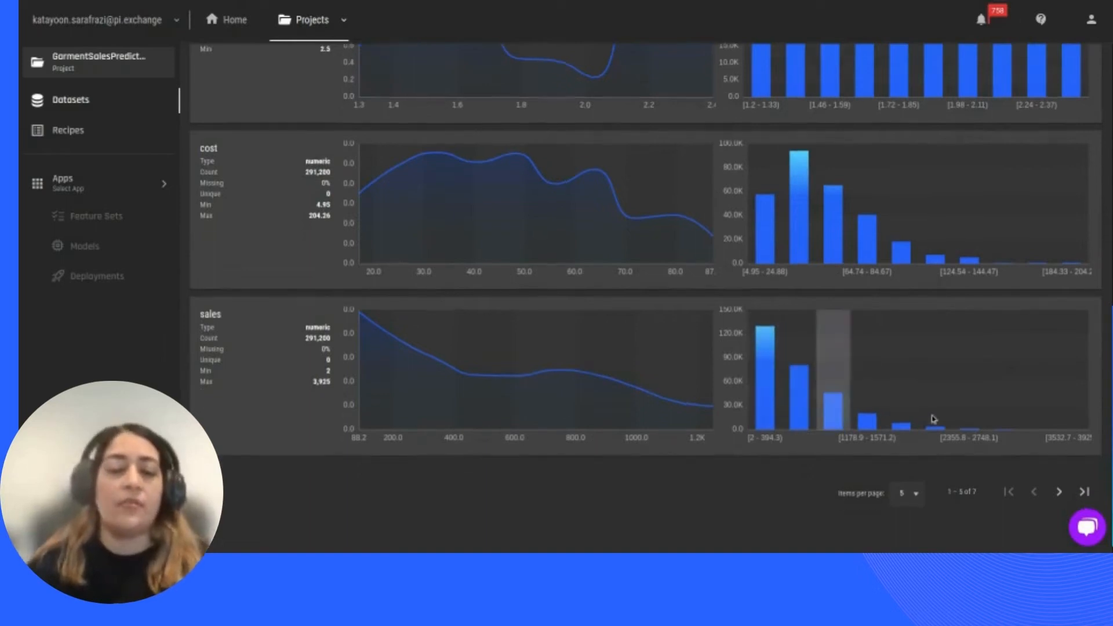
scroll(930, 421, up, 3)
scroll(789, 316, up, 6)
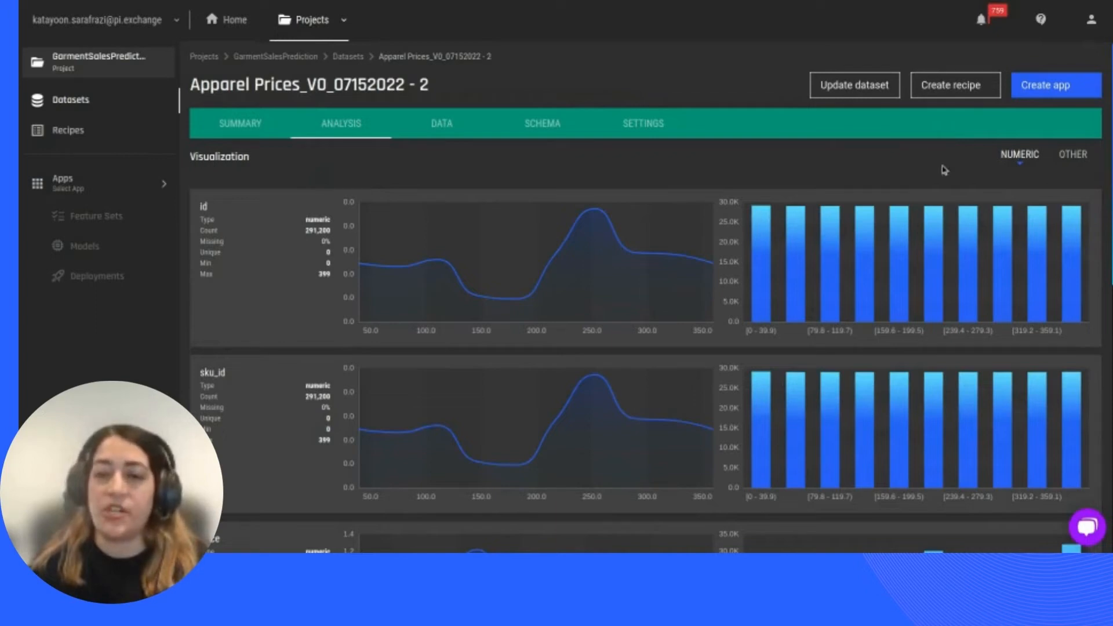
Step: Start creating an app from the processed apparel prices dataset and name it SalesPredApp
click(1054, 96)
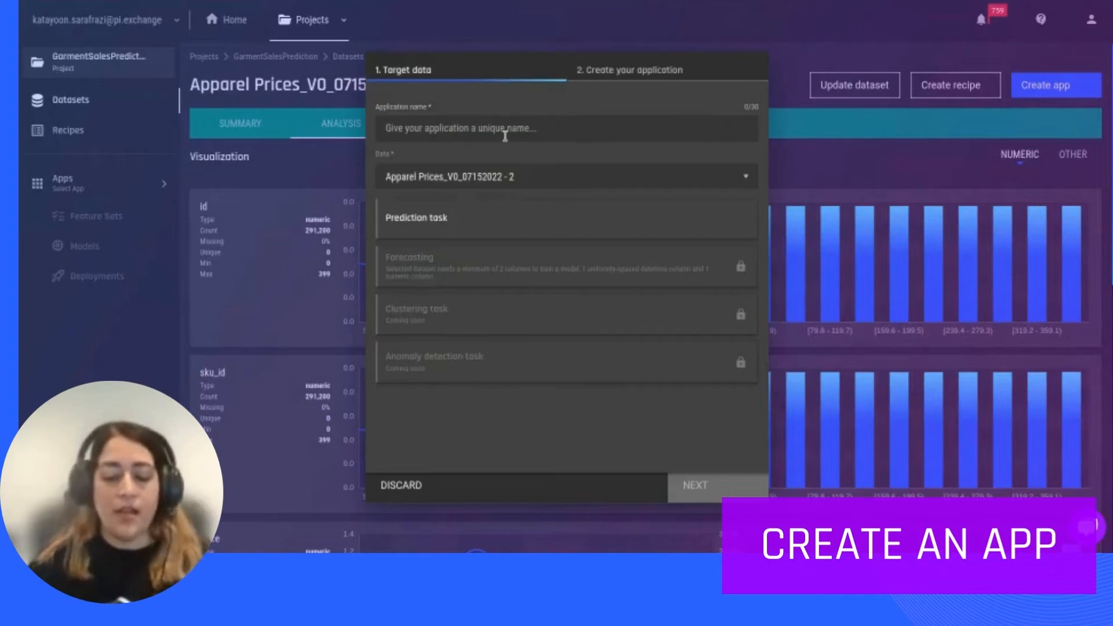
click(505, 135)
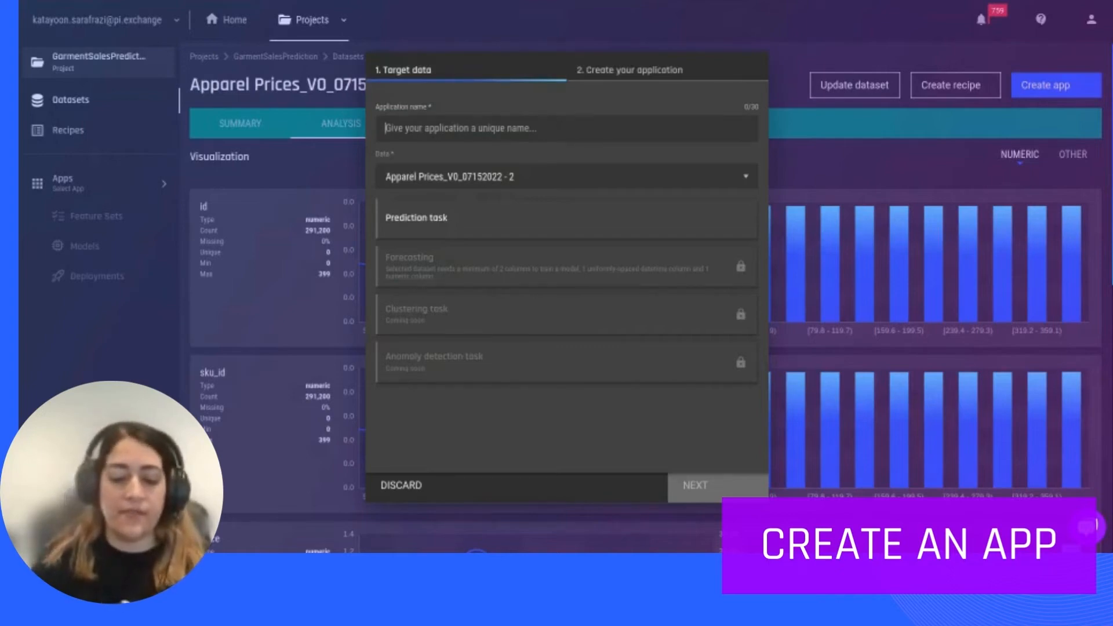
text(Sales)
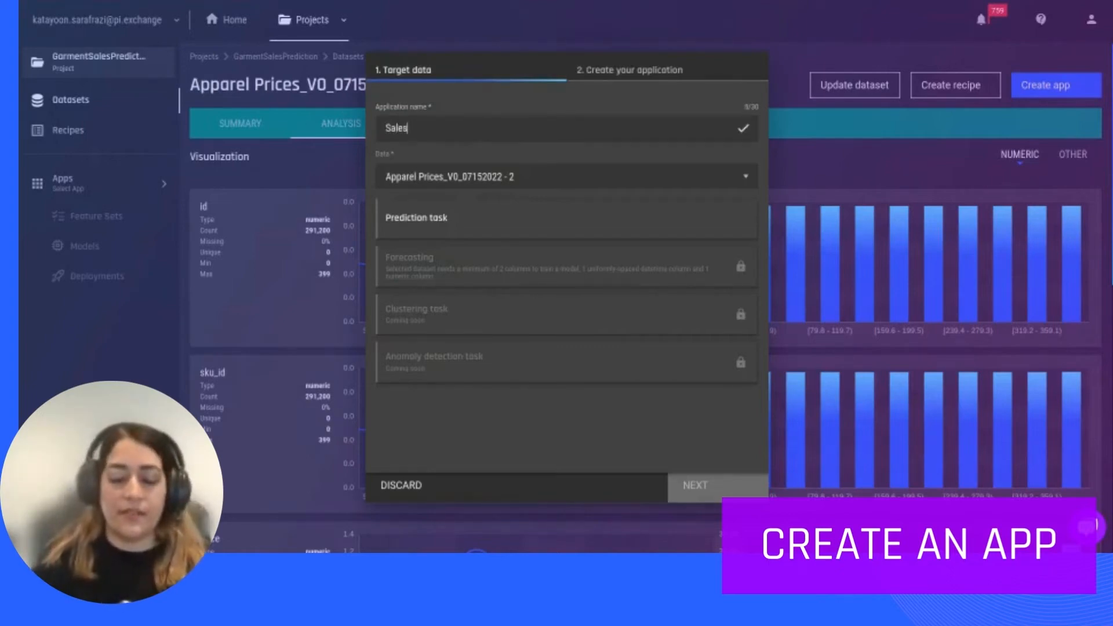
text(Pred)
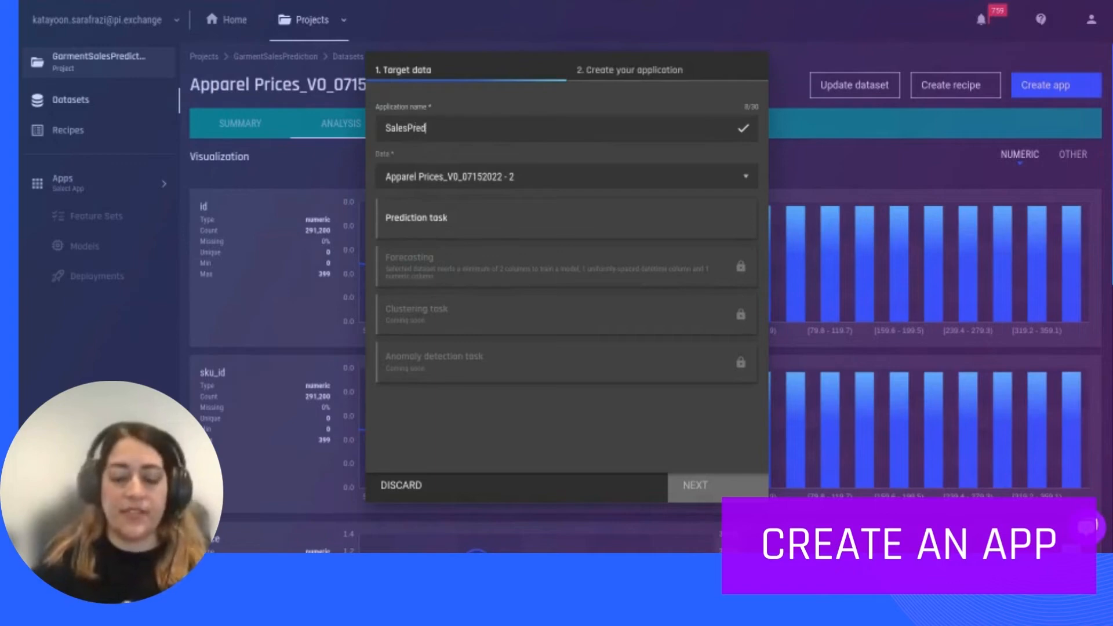
text(App)
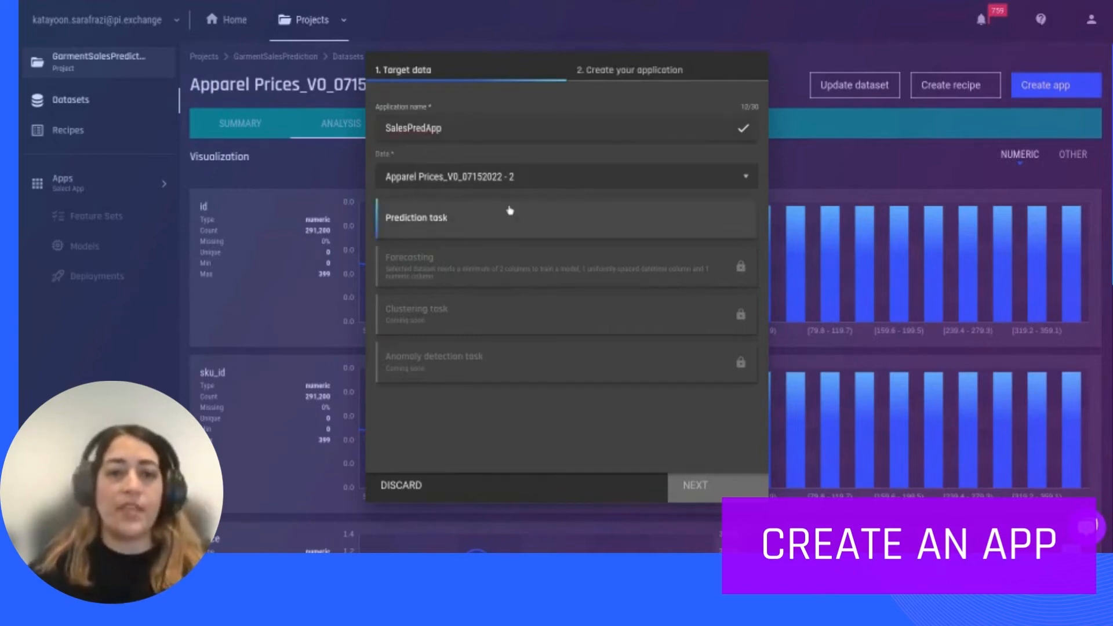
Step: Choose the prediction task for the app and set its target column to sales
click(511, 235)
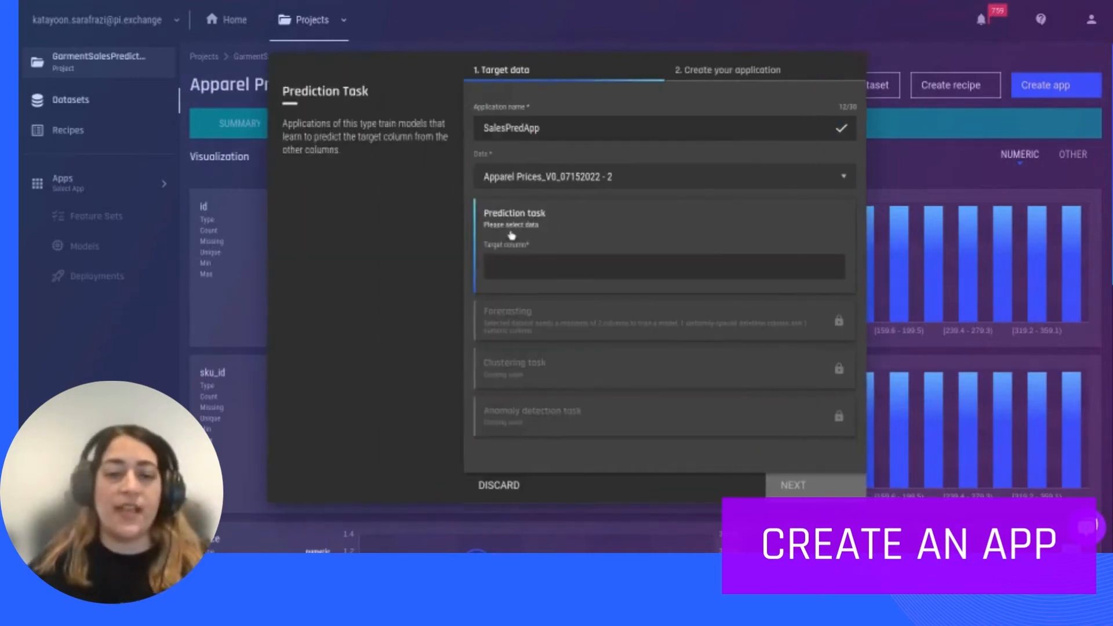
click(587, 277)
scroll(732, 337, down, 3)
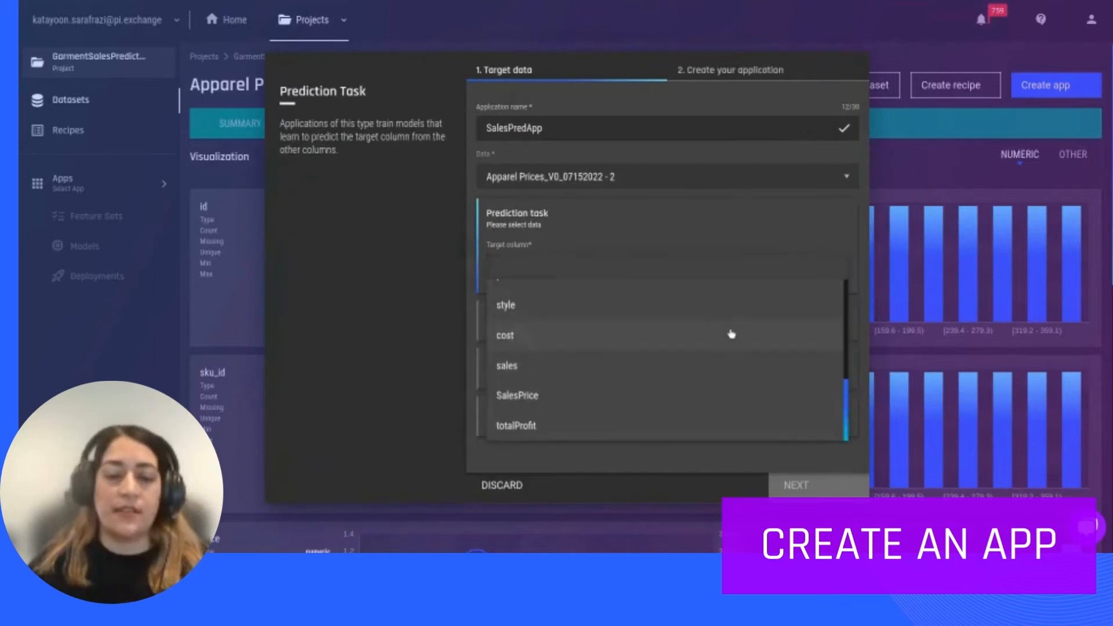
click(616, 362)
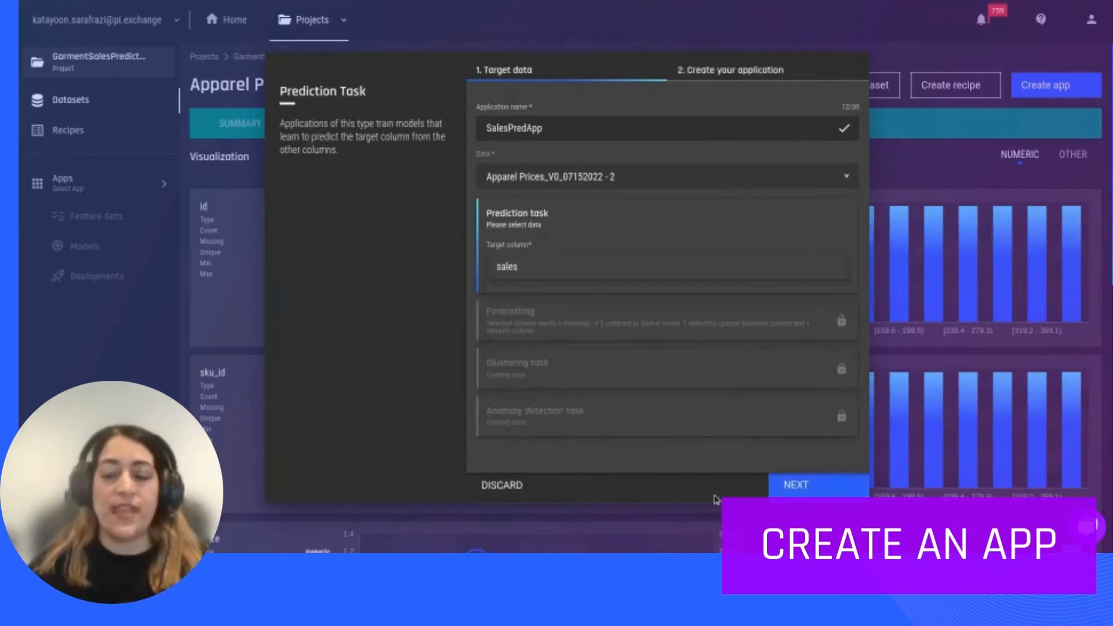
Step: Create the sales prediction application with the default configuration
click(780, 488)
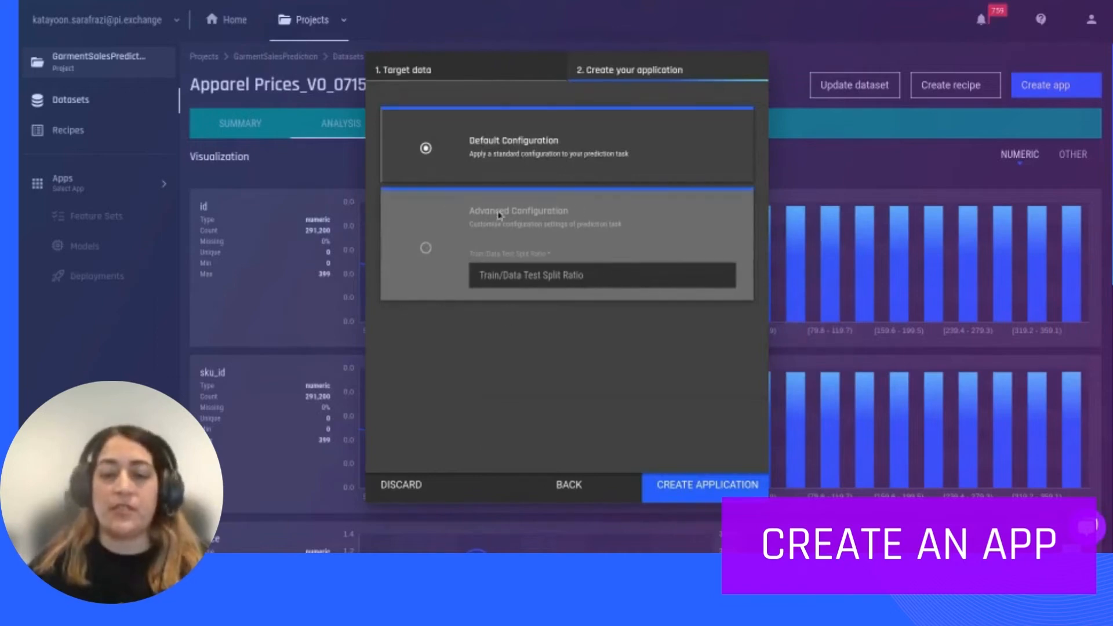
click(701, 487)
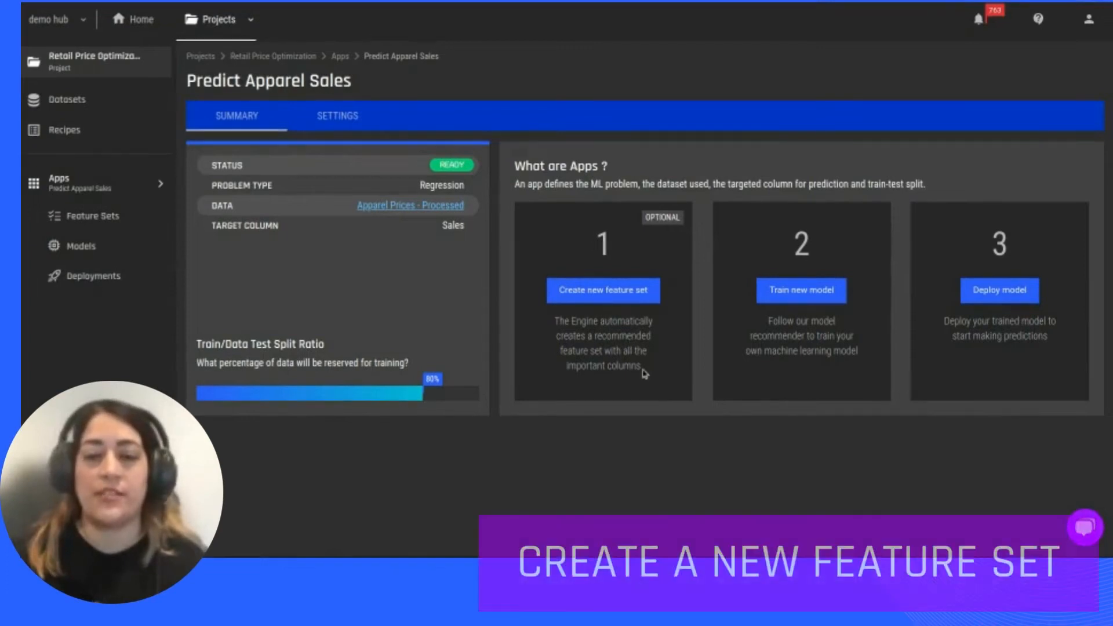
Step: Start a new feature set for the Predict Apparel Sales app and name it "features"
click(583, 292)
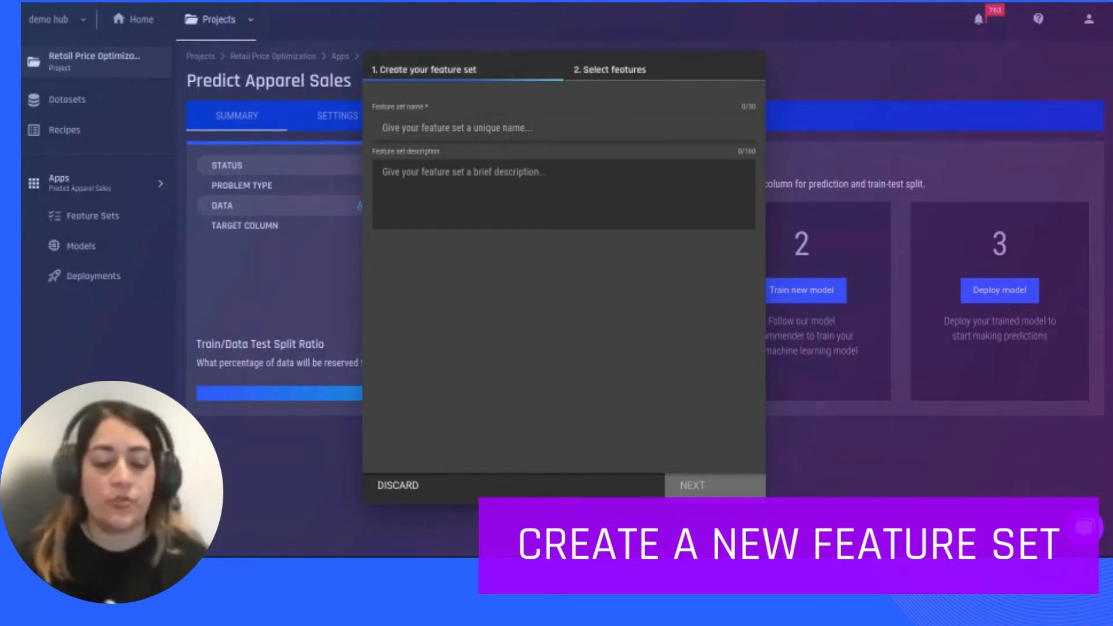
text(featu)
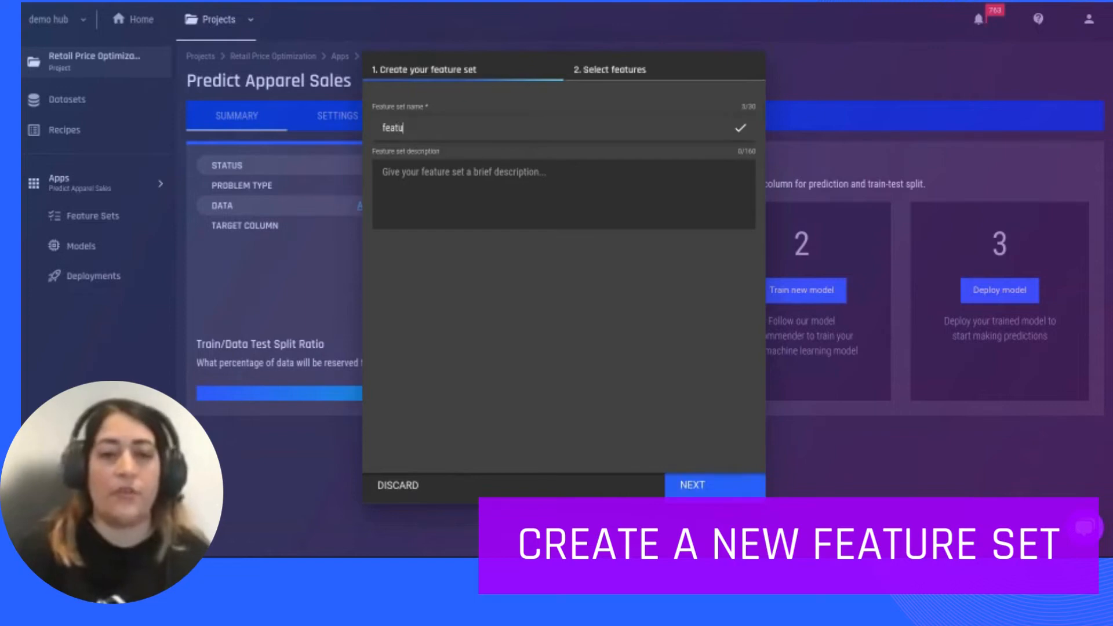
text(res)
click(753, 484)
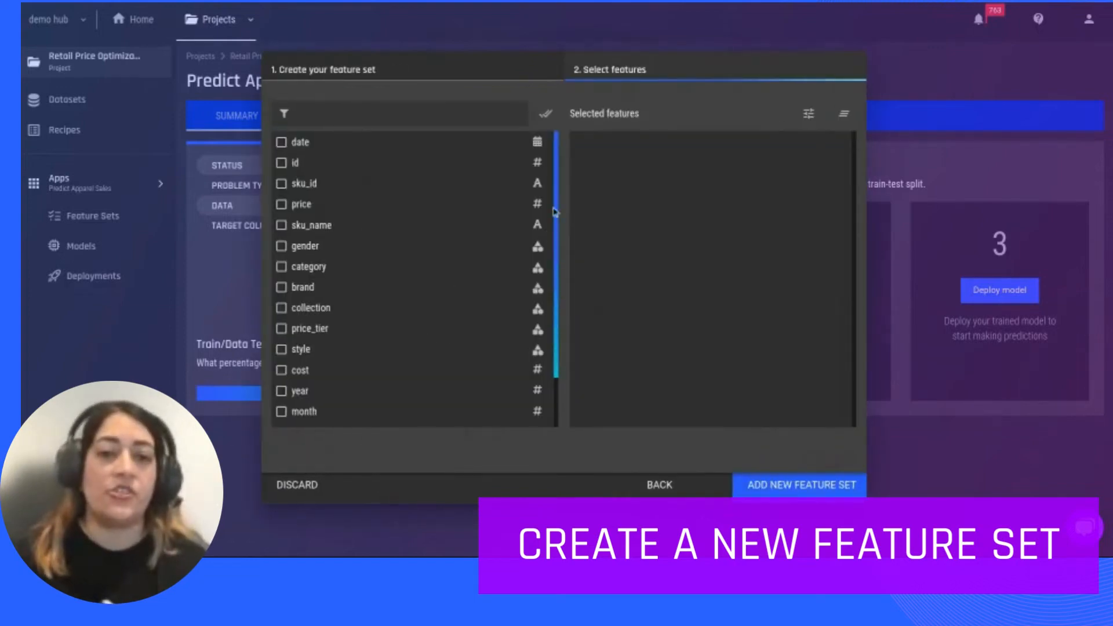
Step: Include the sku_id, price, gender, category, brand and collection columns in the feature set
mouse_move(558, 180)
mouse_down()
mouse_move(567, 254)
mouse_move(568, 183)
mouse_up()
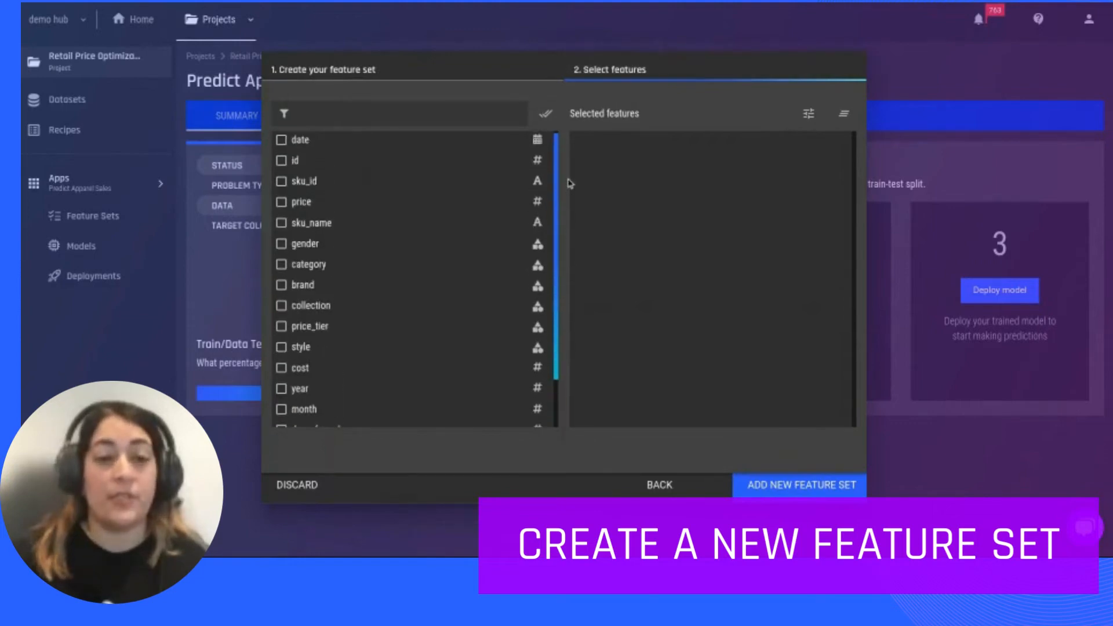
click(282, 182)
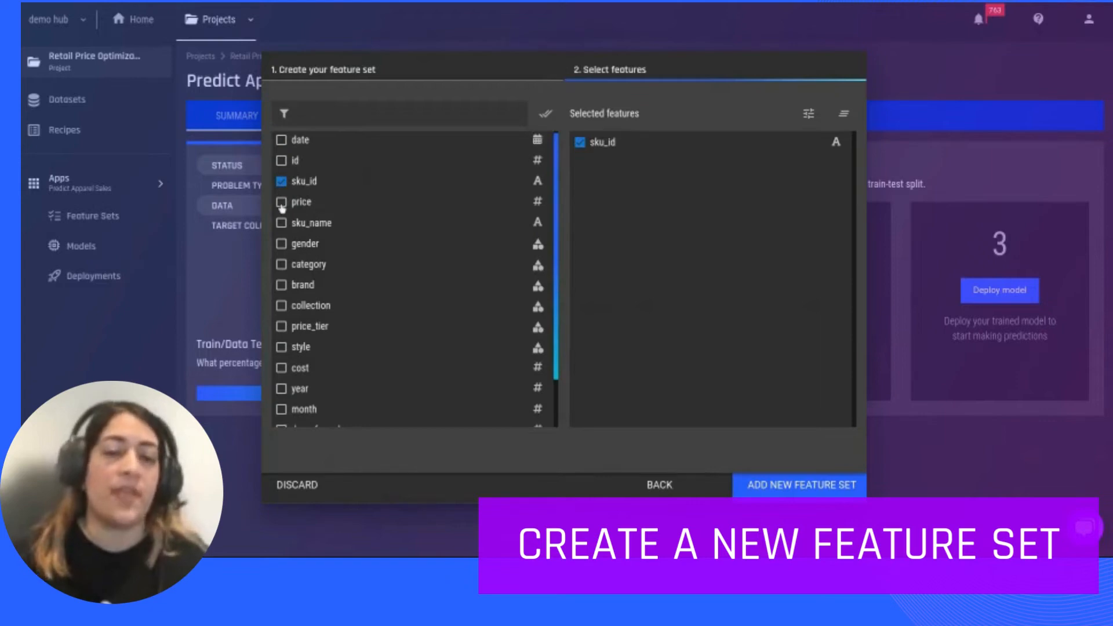
click(283, 204)
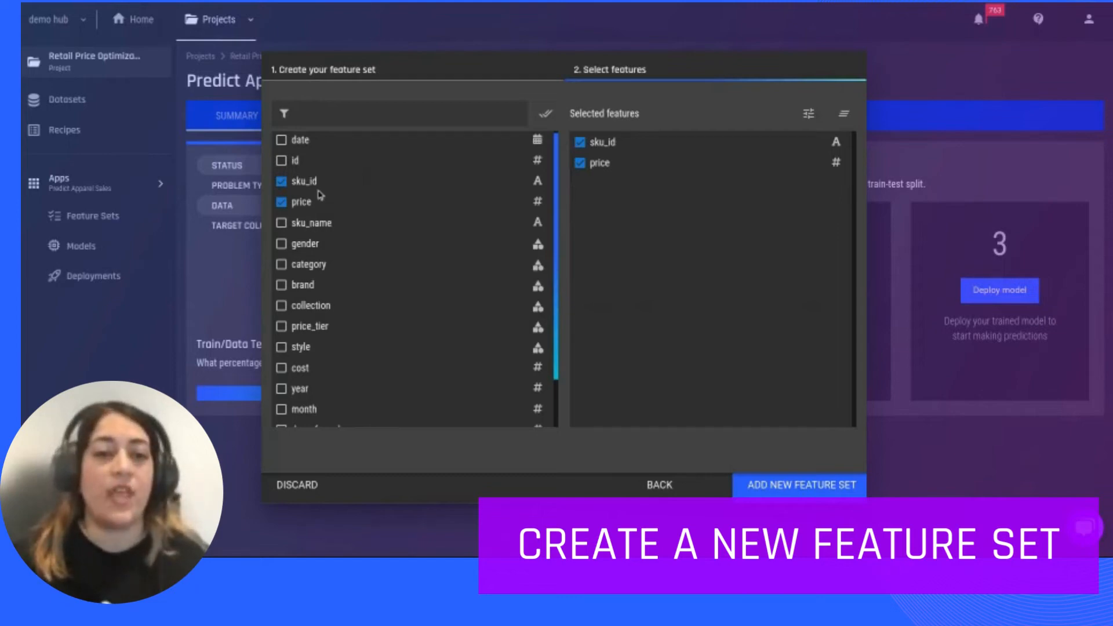
click(281, 245)
click(281, 264)
click(281, 285)
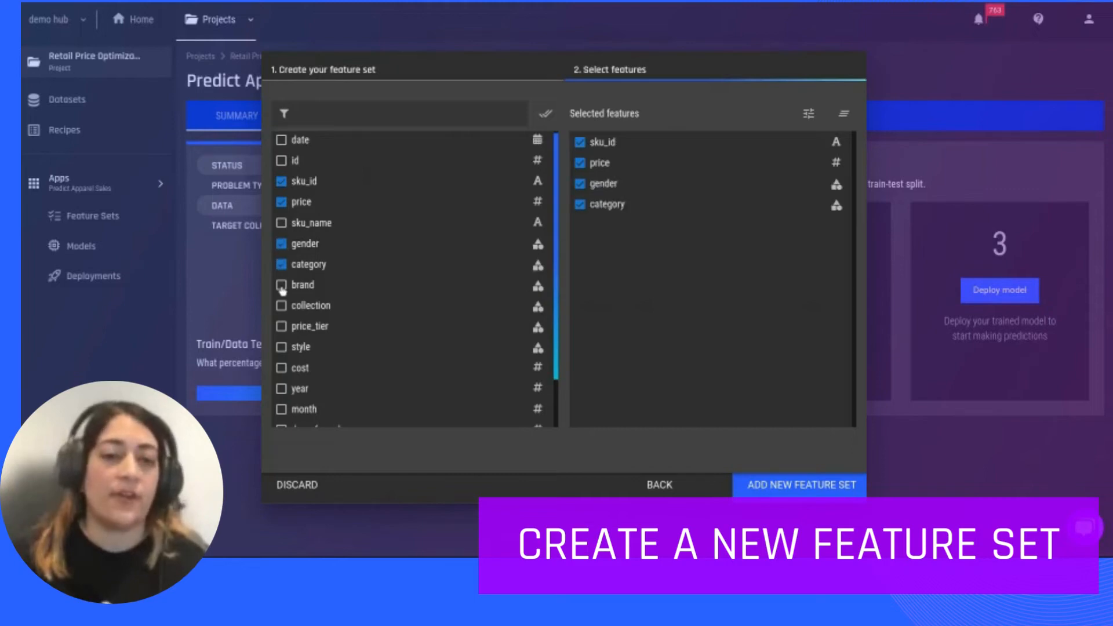
click(282, 305)
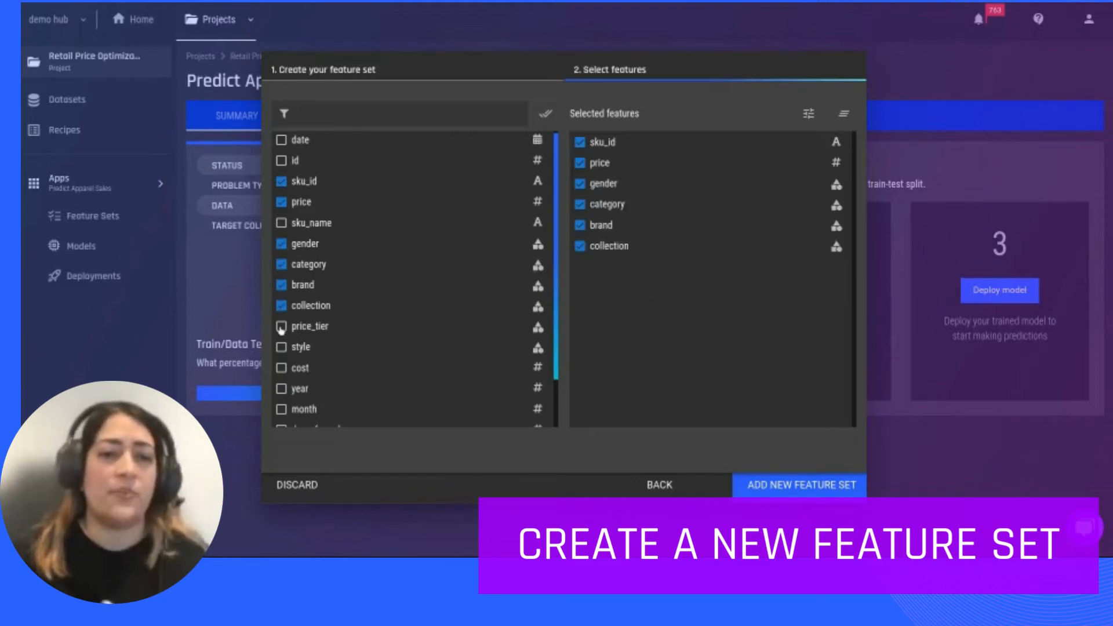
Step: Include the price_tier, style, cost, year and month columns in the feature set
click(282, 327)
click(281, 347)
click(281, 368)
click(281, 389)
click(281, 410)
Step: Add day_of_week and week to the selected features, leave day_of_month out, and create the feature set
scroll(325, 386, down, 1)
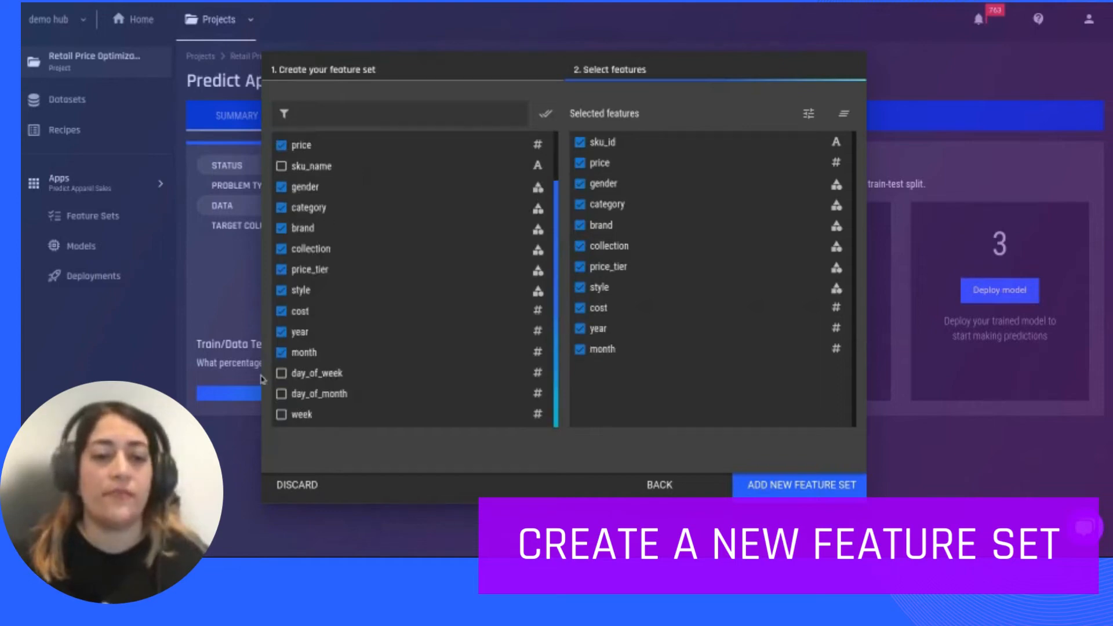
click(283, 374)
click(282, 394)
click(282, 416)
scroll(467, 341, up, 1)
scroll(458, 346, down, 1)
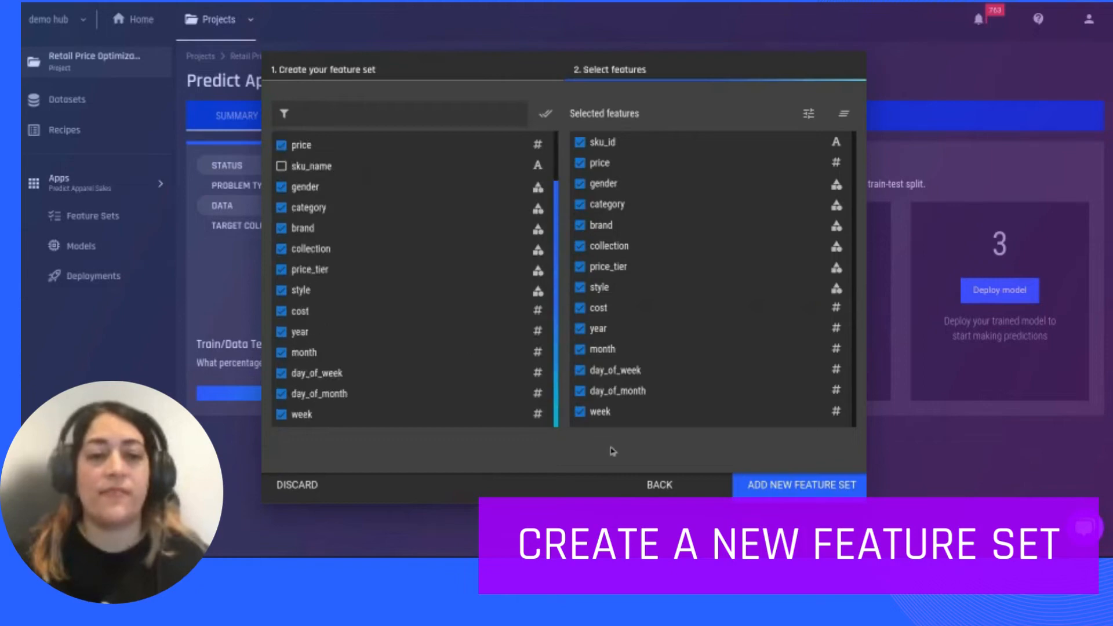
click(282, 394)
click(800, 484)
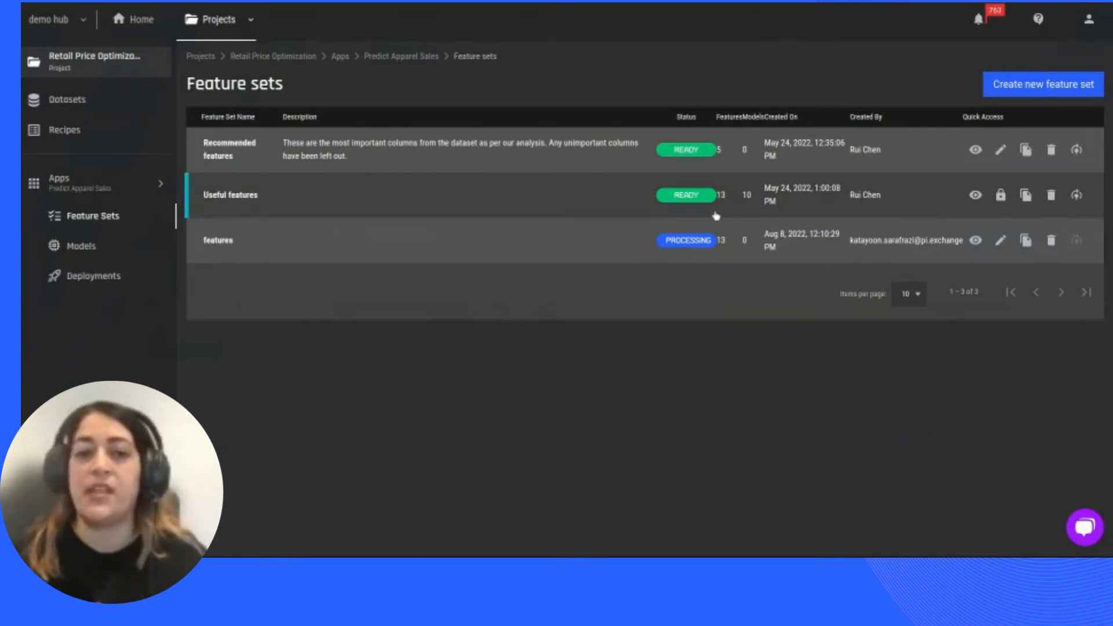
Step: Start training new models on the Useful features set, dataset version V0, choosing AdaBoost Regression and Decision Tree Regression
click(1077, 195)
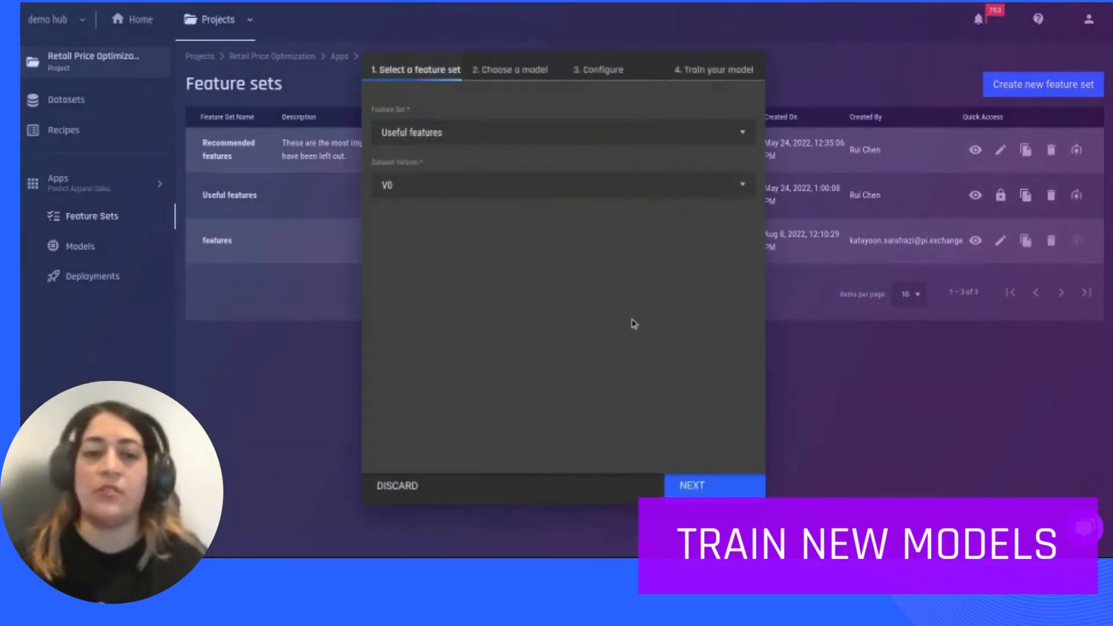
click(711, 485)
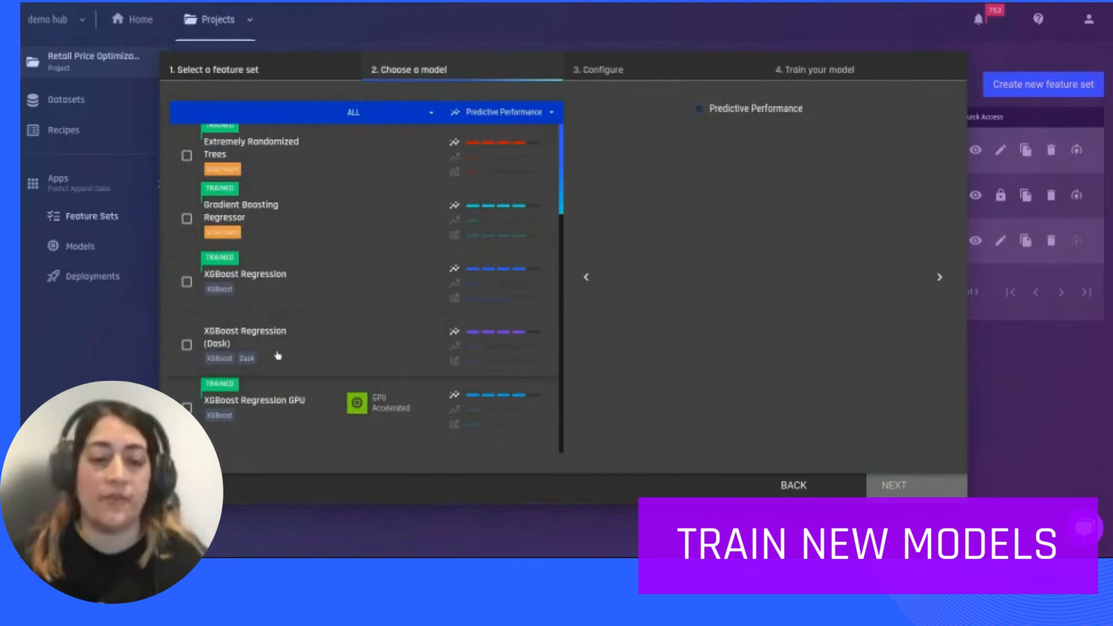
scroll(278, 356, down, 5)
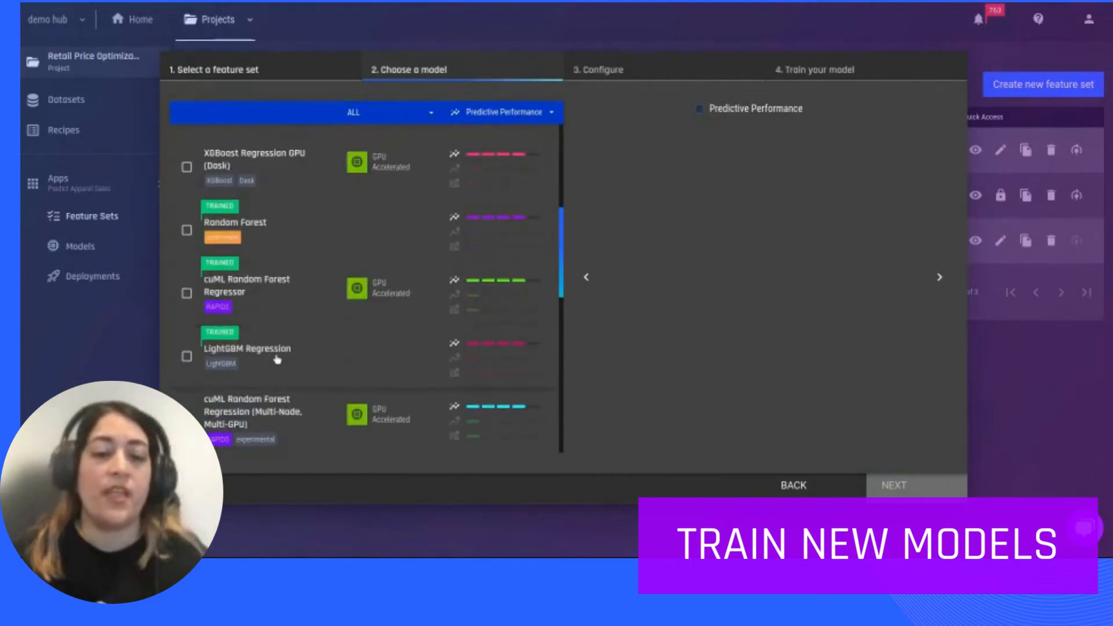
scroll(278, 359, down, 3)
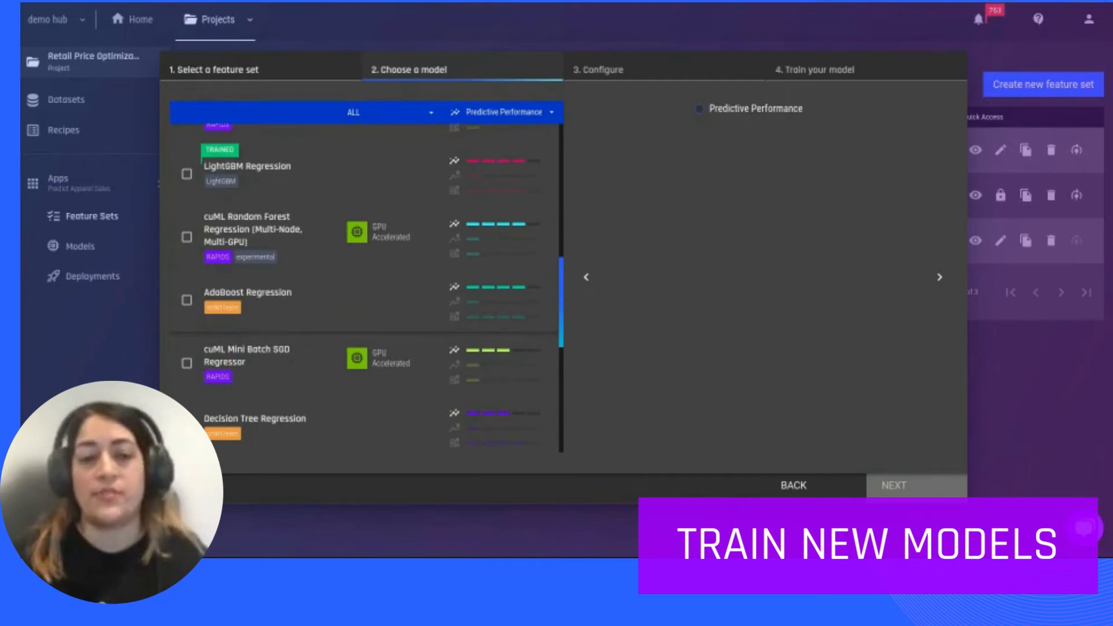
click(185, 301)
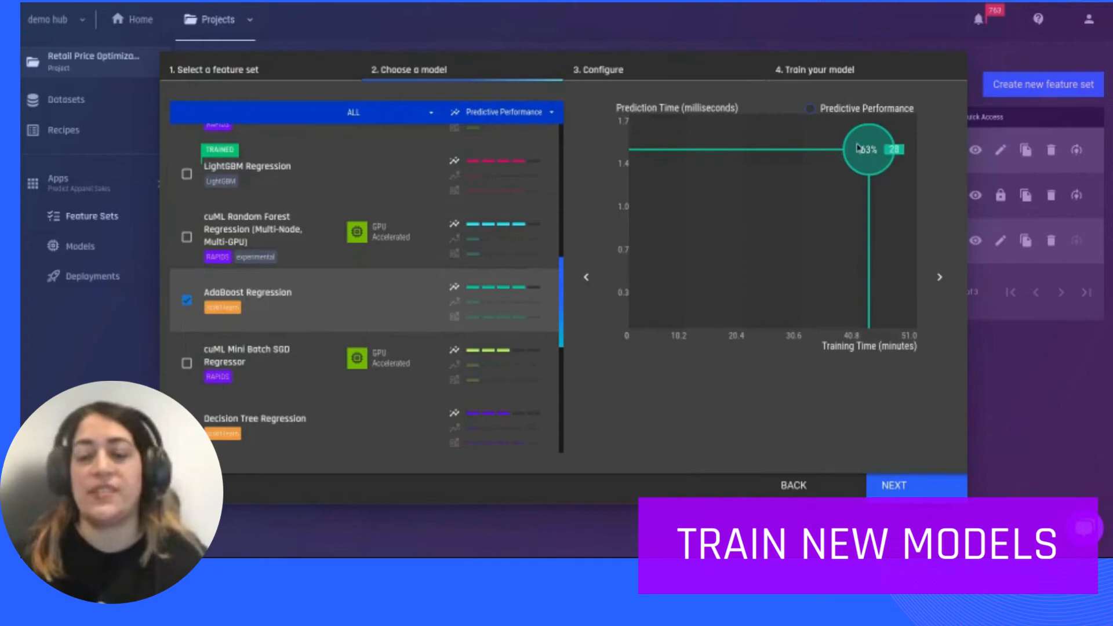
mouse_move(870, 142)
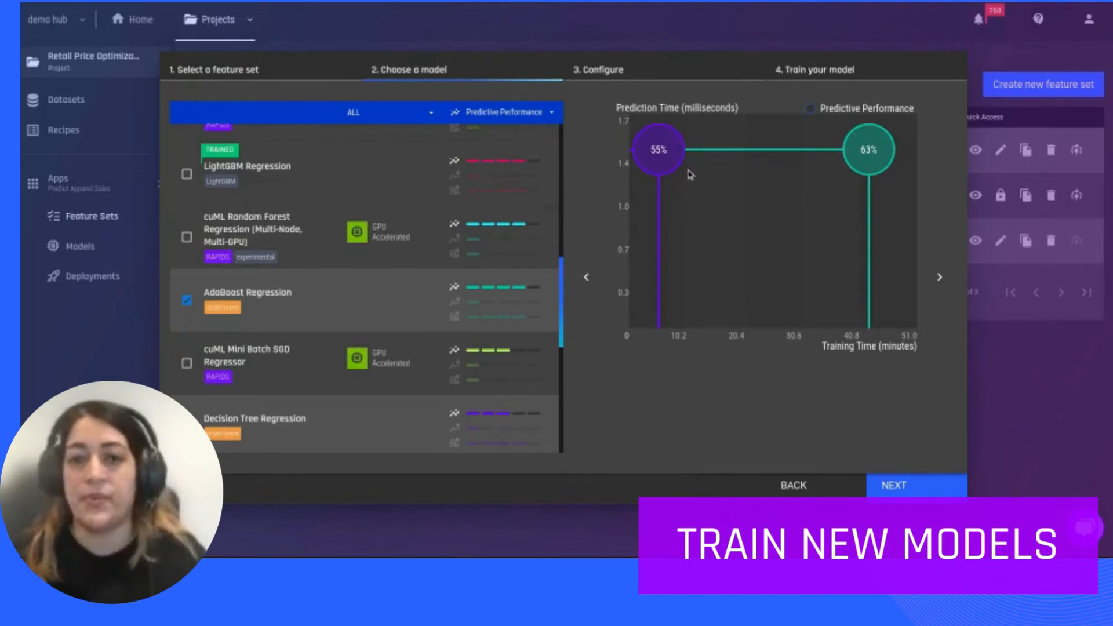
Step: Keep the default configuration, review the hyperparameter search grids and train the two selected models
click(902, 486)
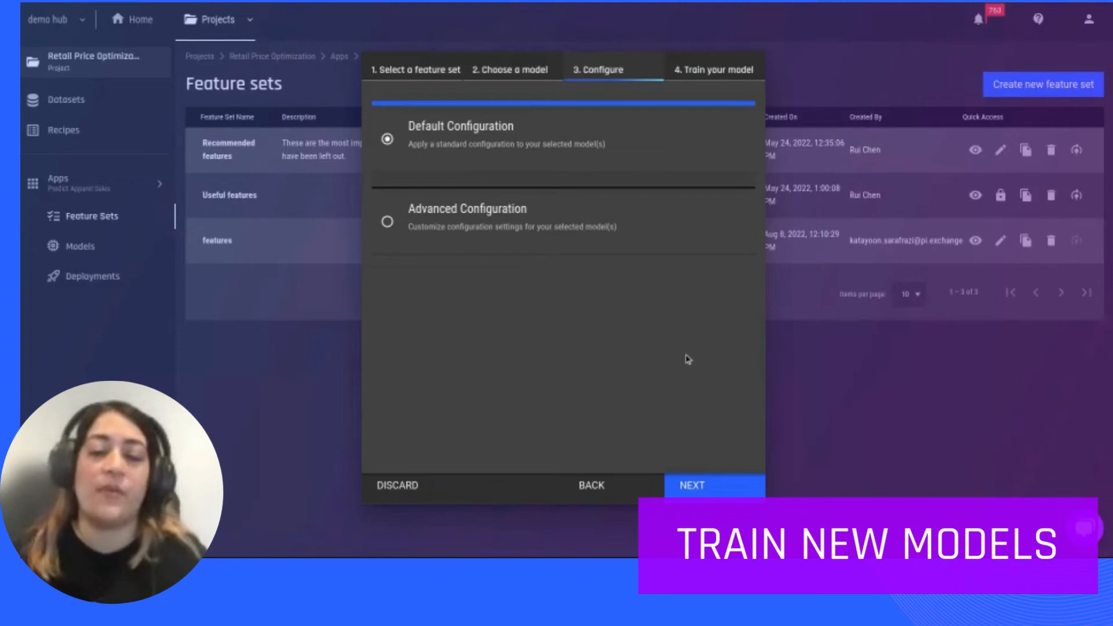
click(689, 490)
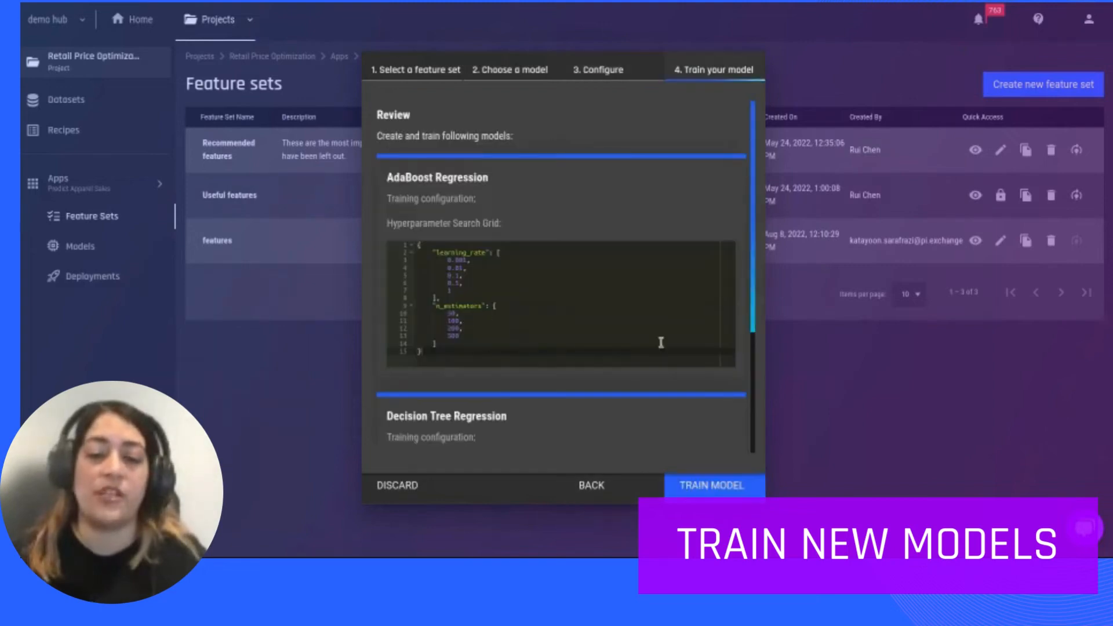
scroll(661, 345, down, 3)
click(737, 489)
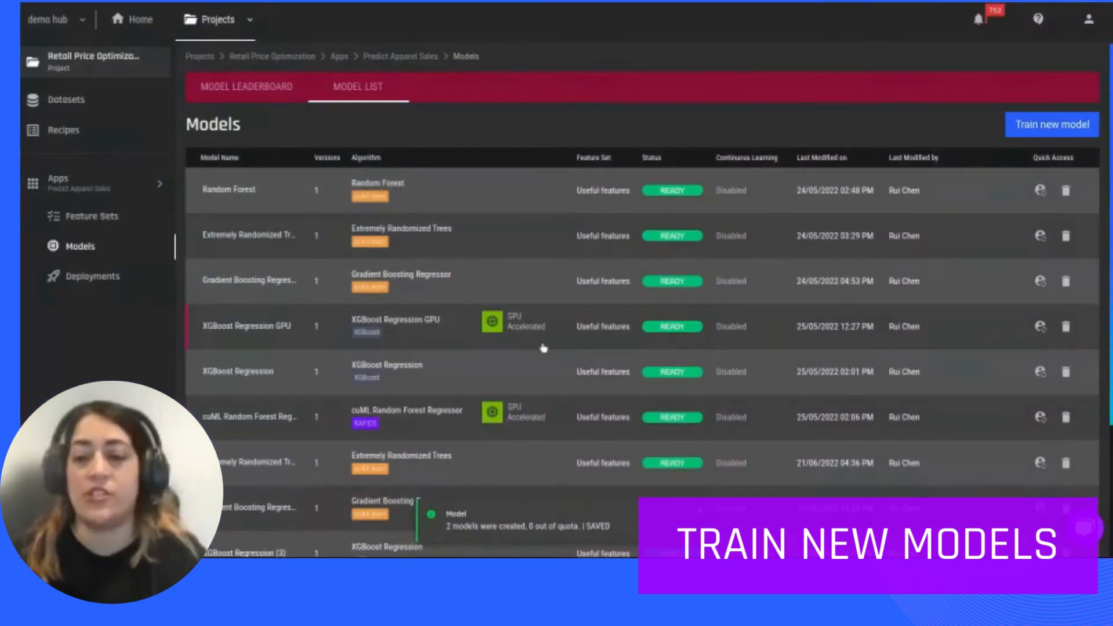
Step: Check the training progress of the two new models in the model list and look over the earlier models
scroll(544, 347, down, 3)
click(1056, 473)
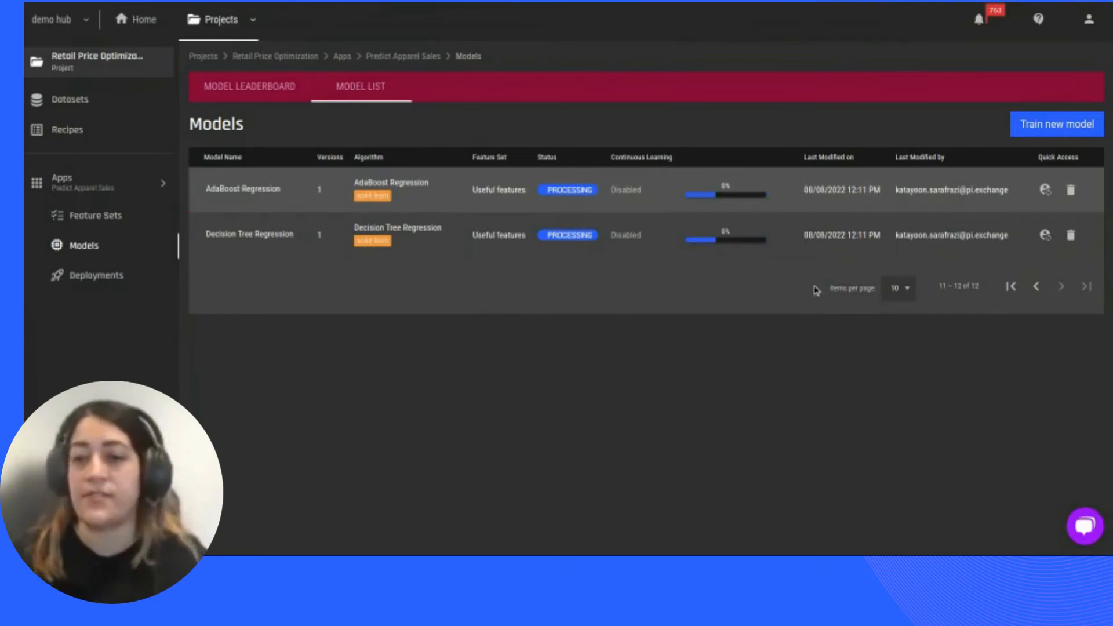
click(1038, 287)
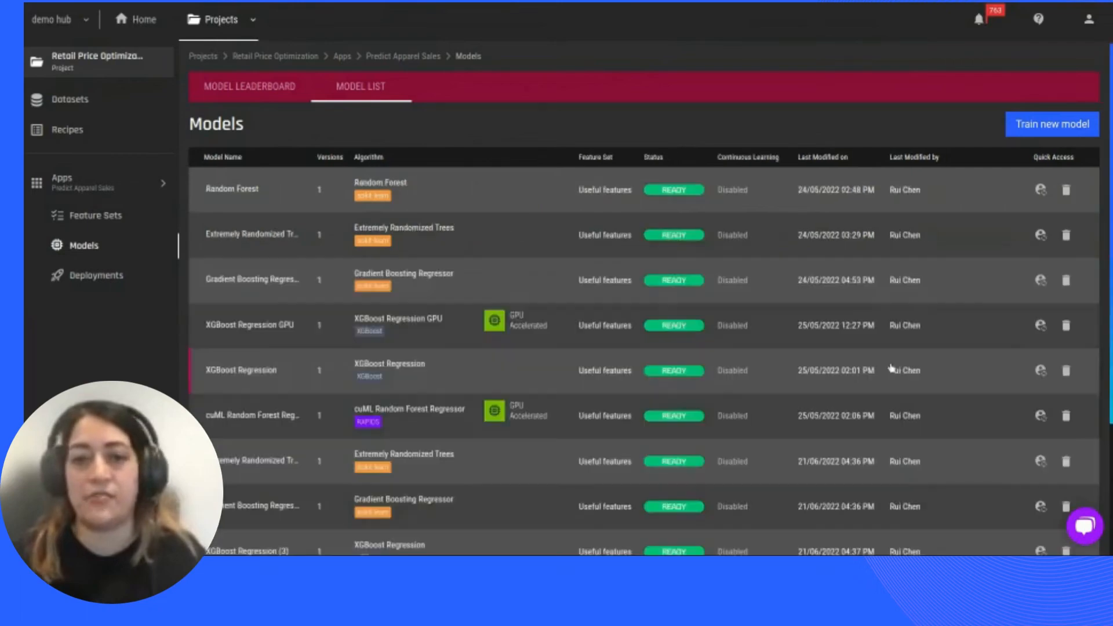
scroll(754, 406, down, 2)
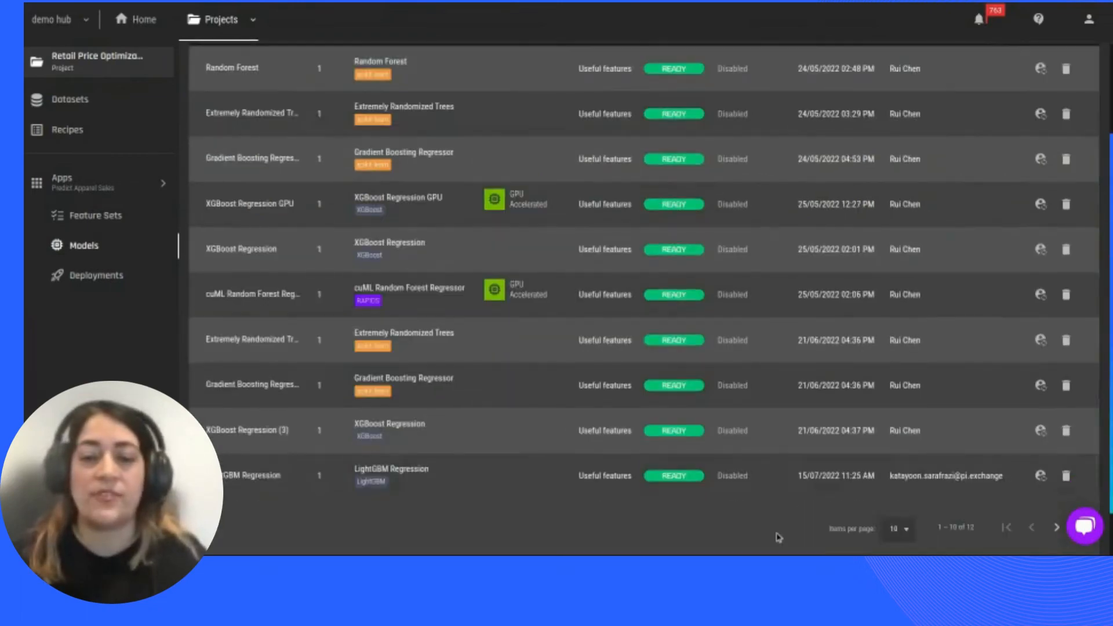
scroll(779, 537, up, 2)
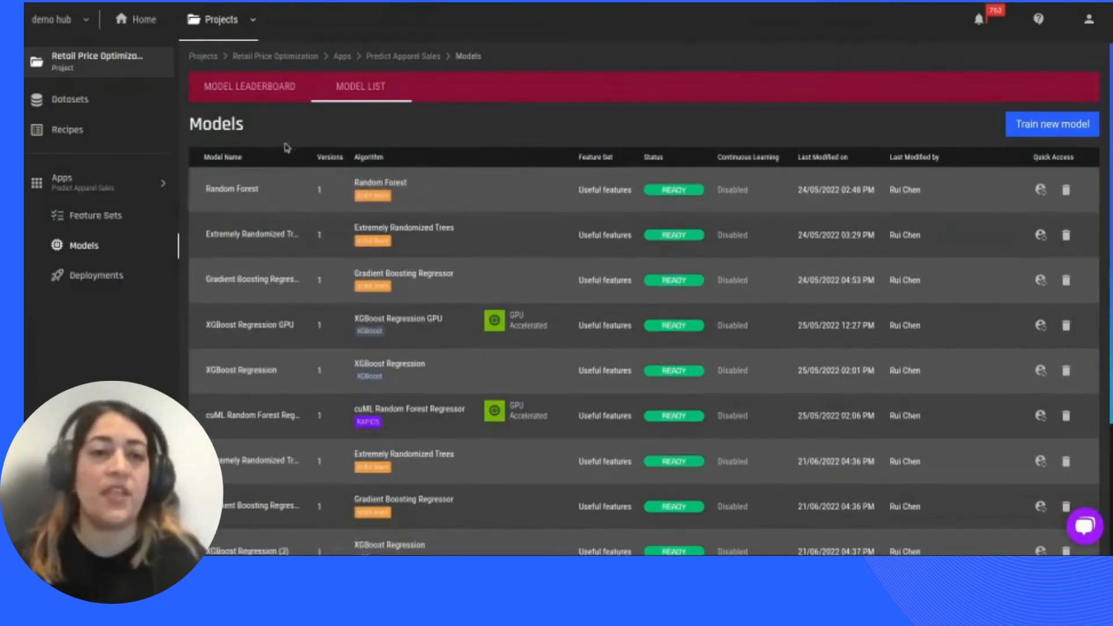
Step: Compare the models on the leaderboard by prediction quality, prediction time and training time
click(256, 96)
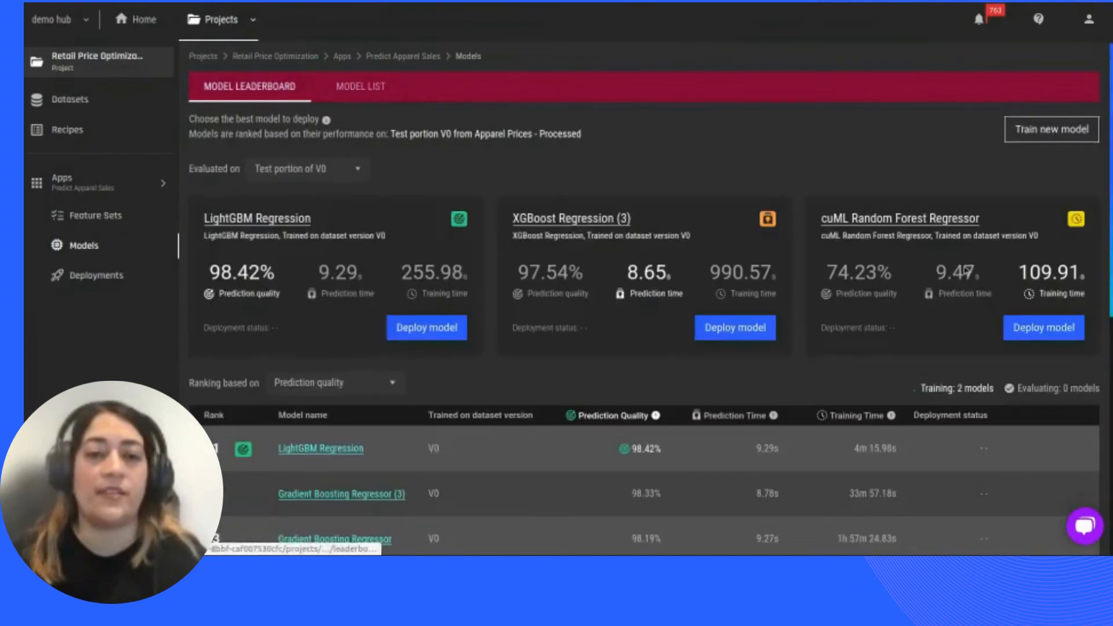
scroll(966, 313, down, 1)
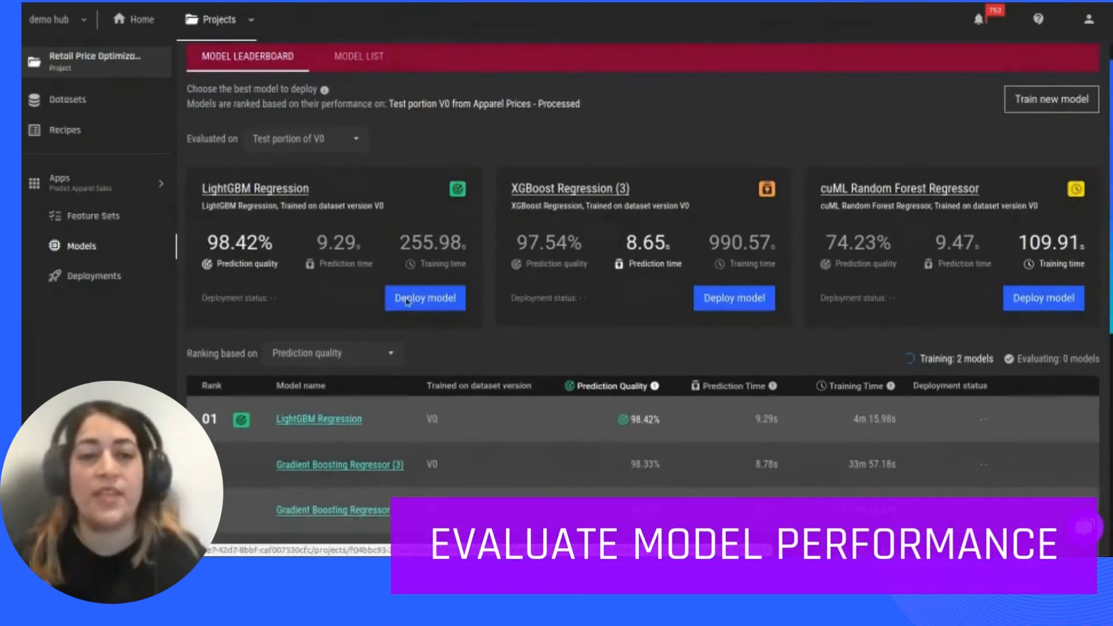
scroll(407, 300, down, 1)
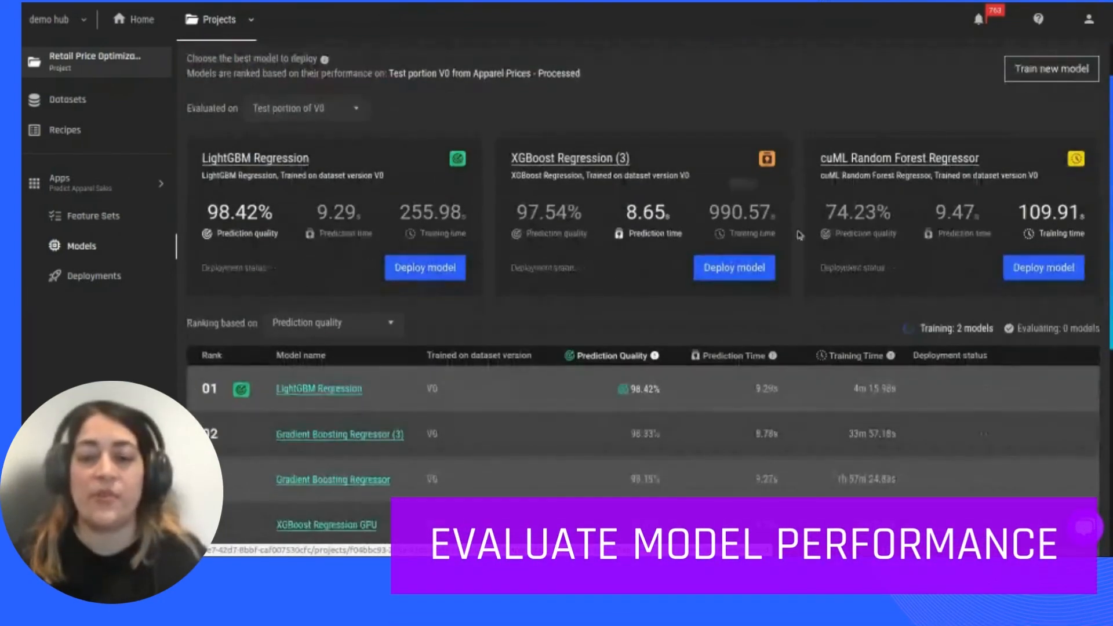
scroll(935, 239, down, 5)
scroll(936, 240, up, 4)
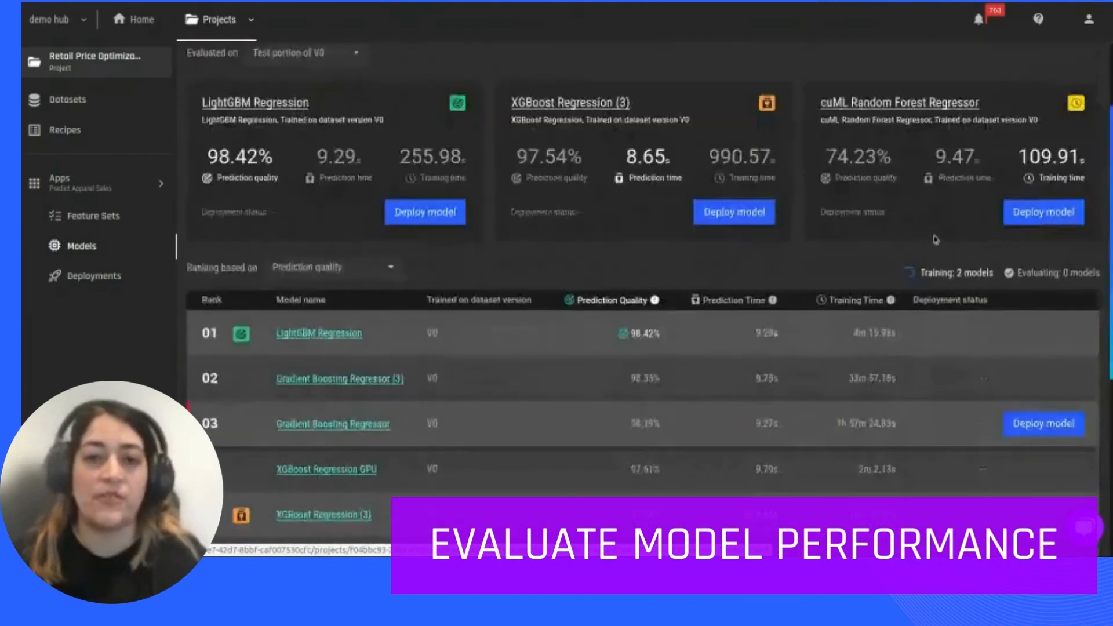
scroll(936, 239, up, 2)
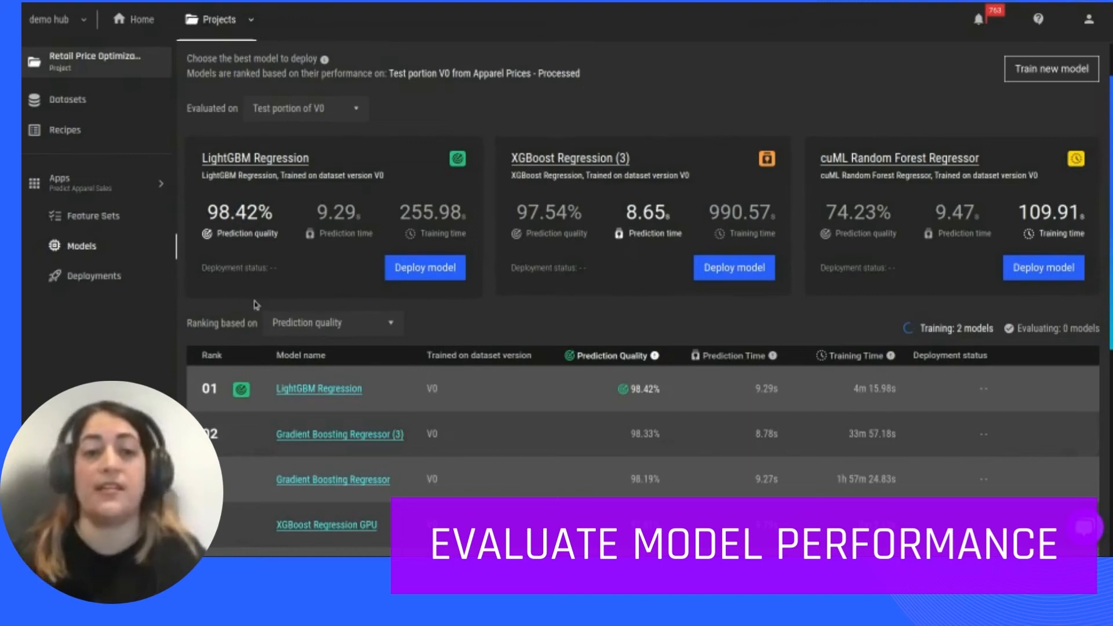
scroll(610, 323, down, 1)
scroll(610, 323, down, 2)
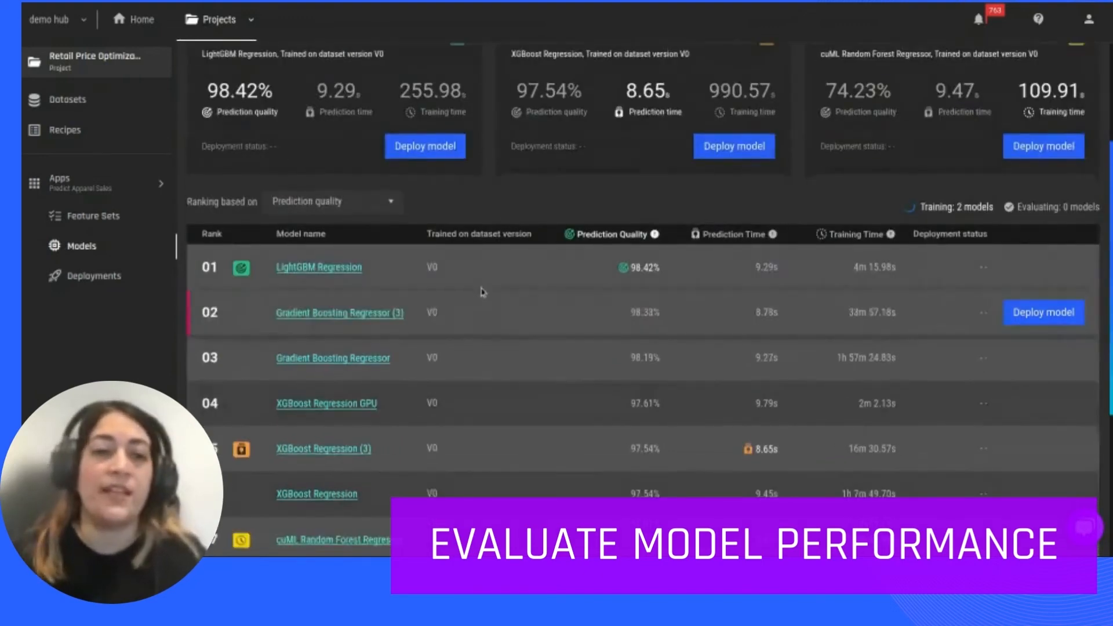
scroll(480, 292, up, 1)
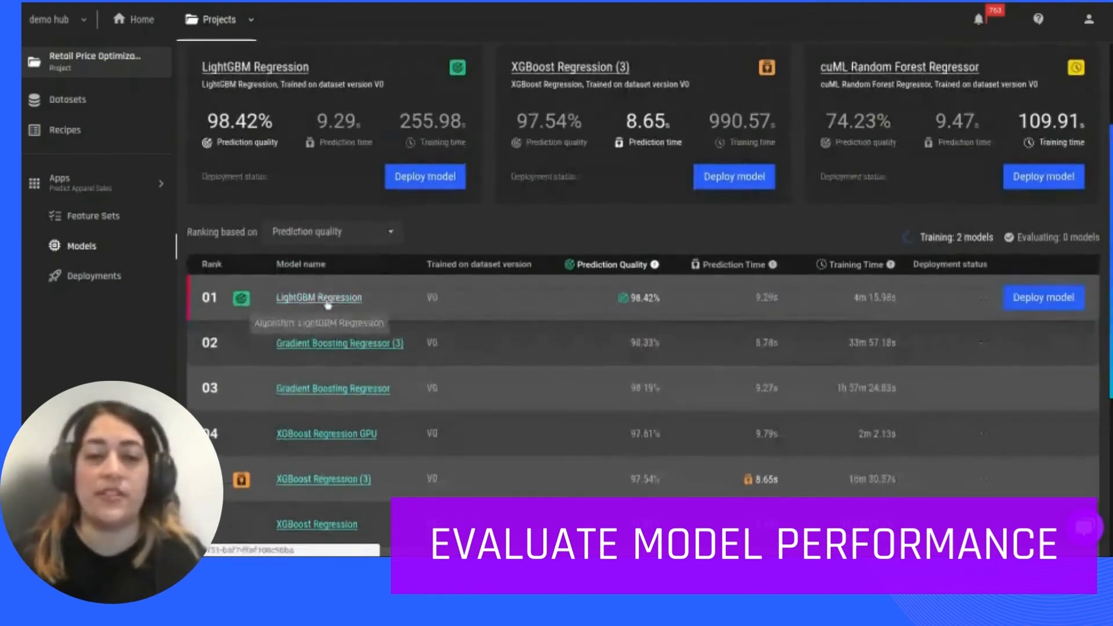
Step: Examine the LightGBM Regression model's summary, its performance on test data V_0 and the prediction error breakdown by sales range
click(328, 298)
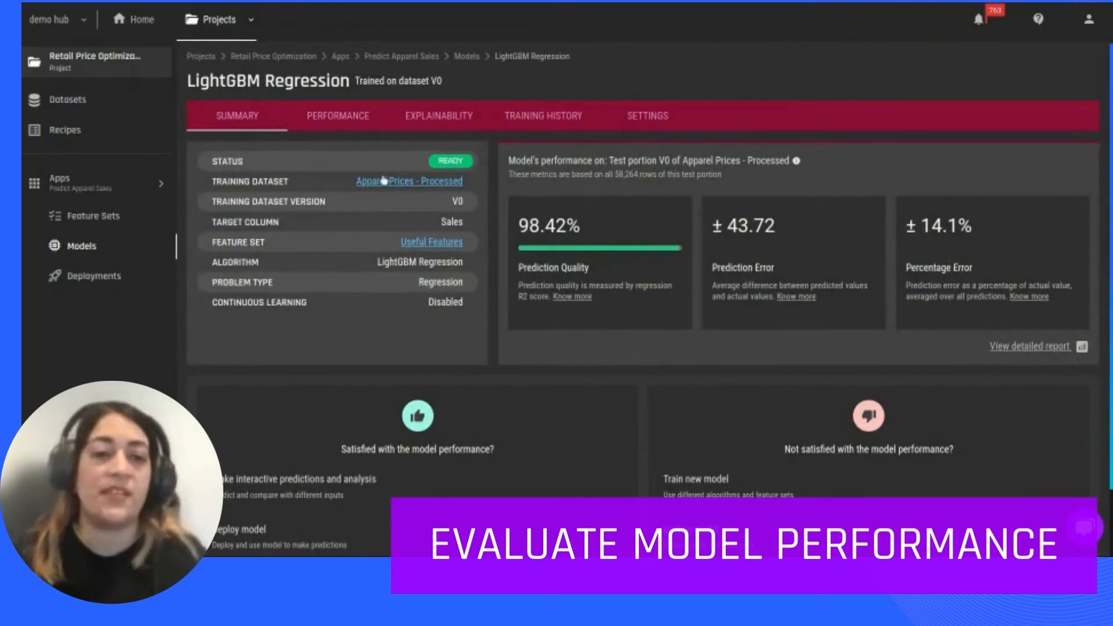
click(338, 116)
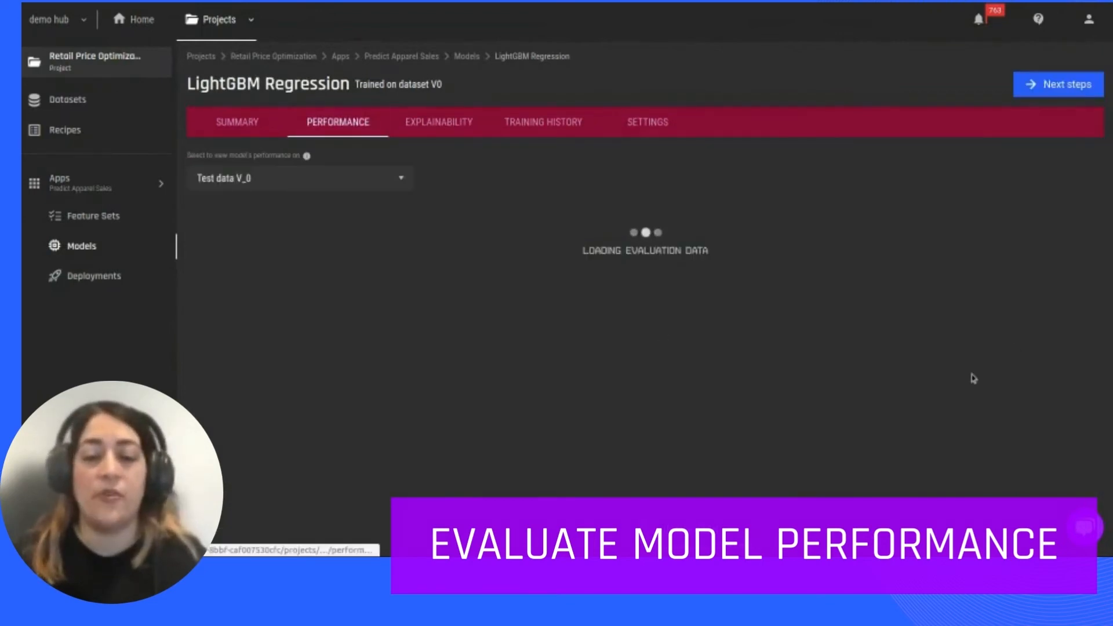
scroll(973, 382, down, 1)
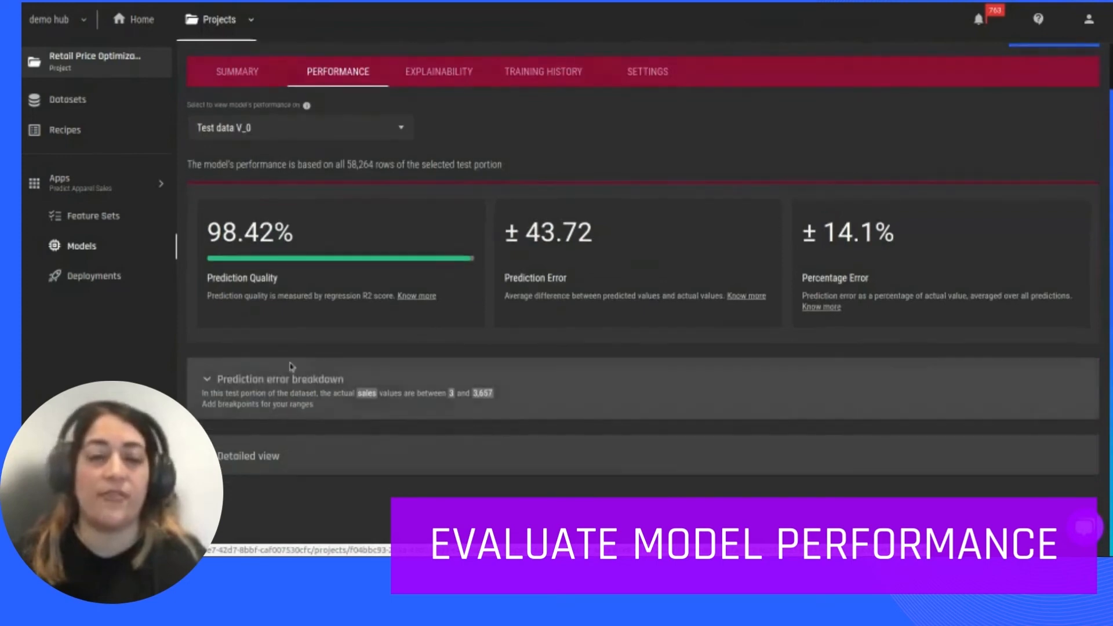
click(261, 461)
scroll(864, 420, down, 3)
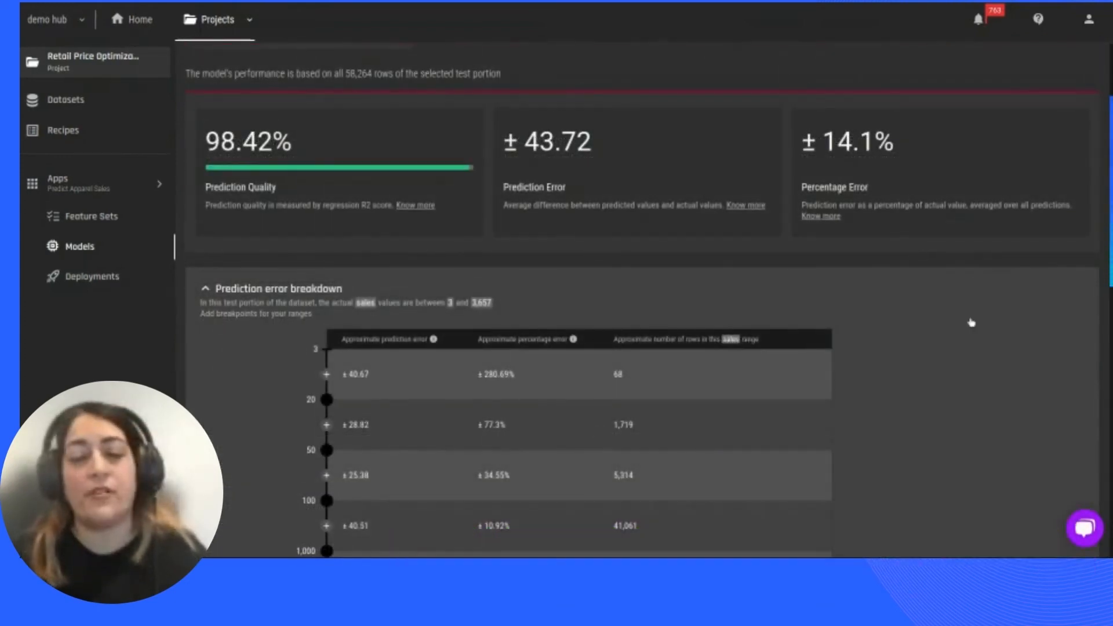
scroll(928, 364, up, 3)
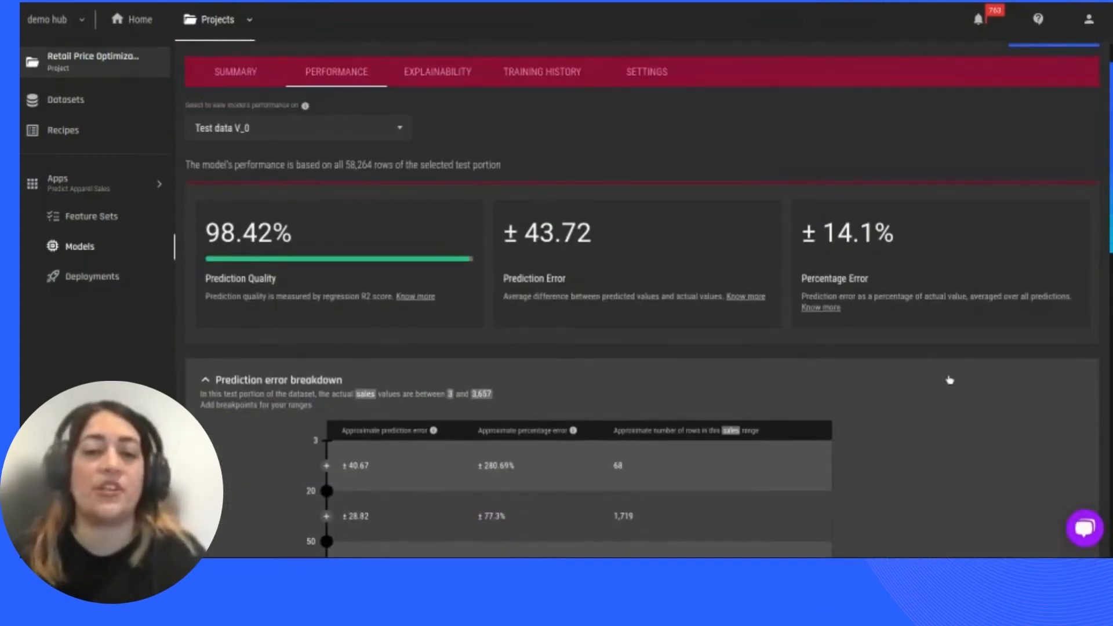
scroll(966, 395, down, 8)
scroll(973, 410, up, 4)
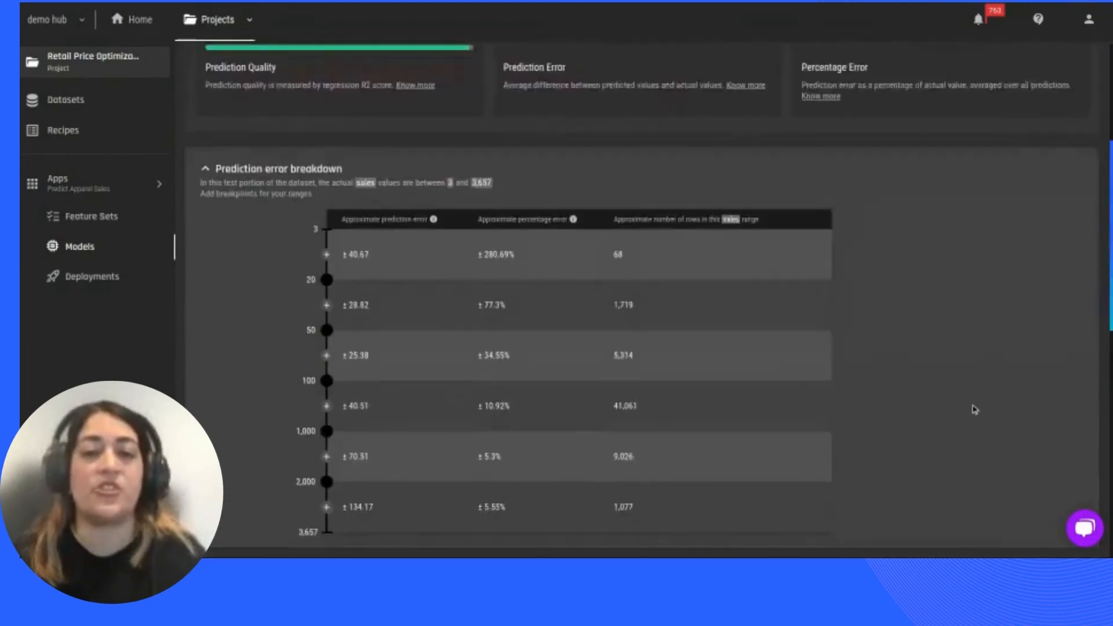
scroll(974, 410, up, 4)
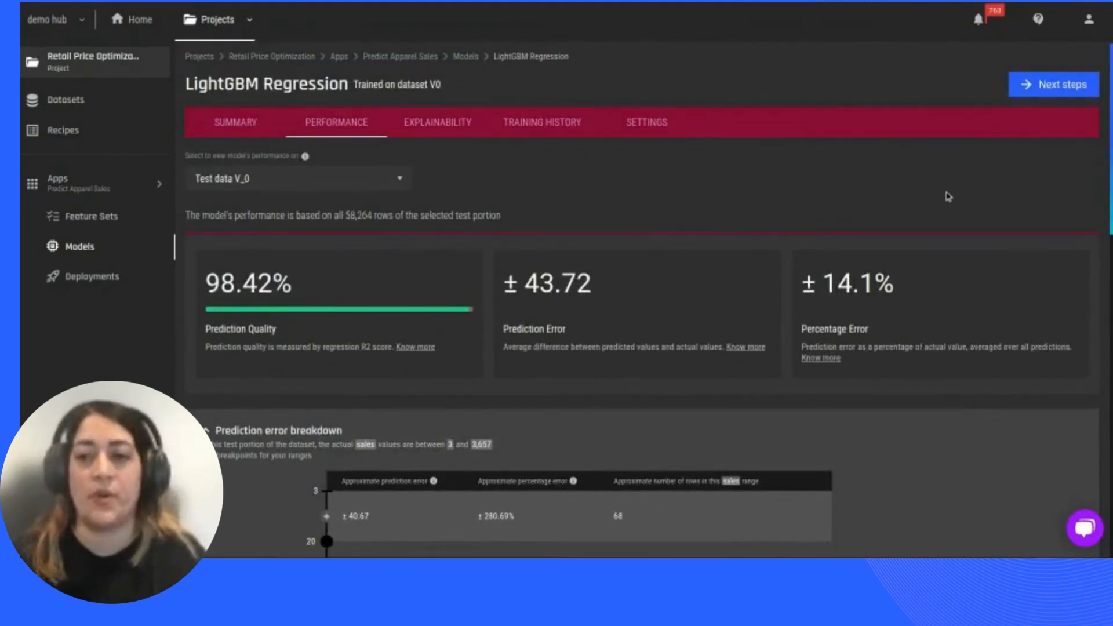
Step: Start deploying the LightGBM Regression model to PI.EXCHANGE Cloud, keeping the preset model options and naming the deployment dep
click(1023, 84)
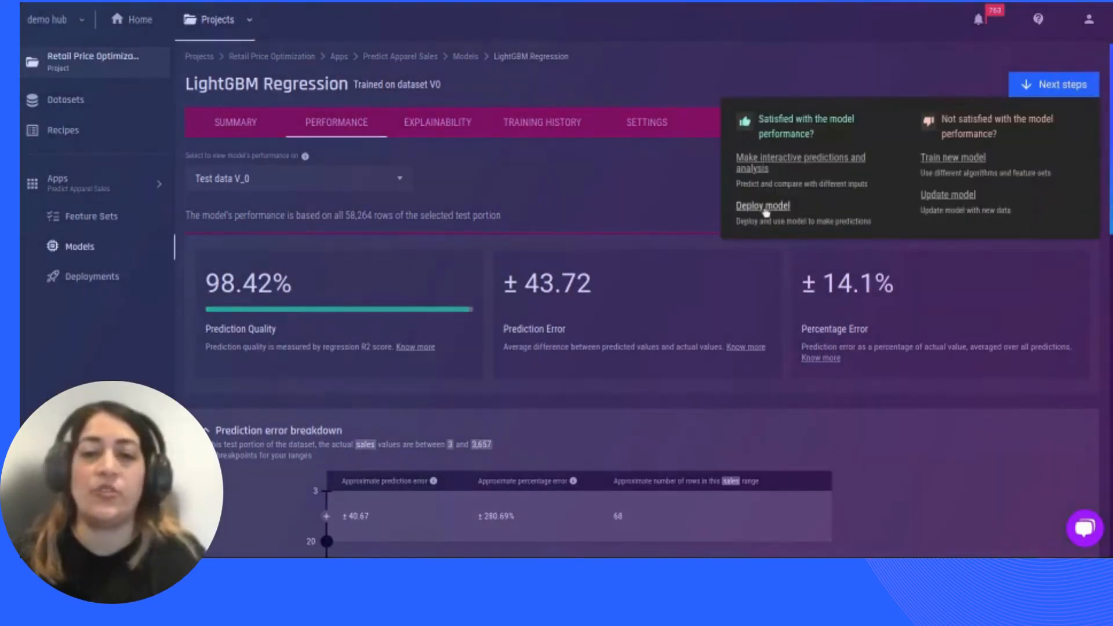
click(764, 206)
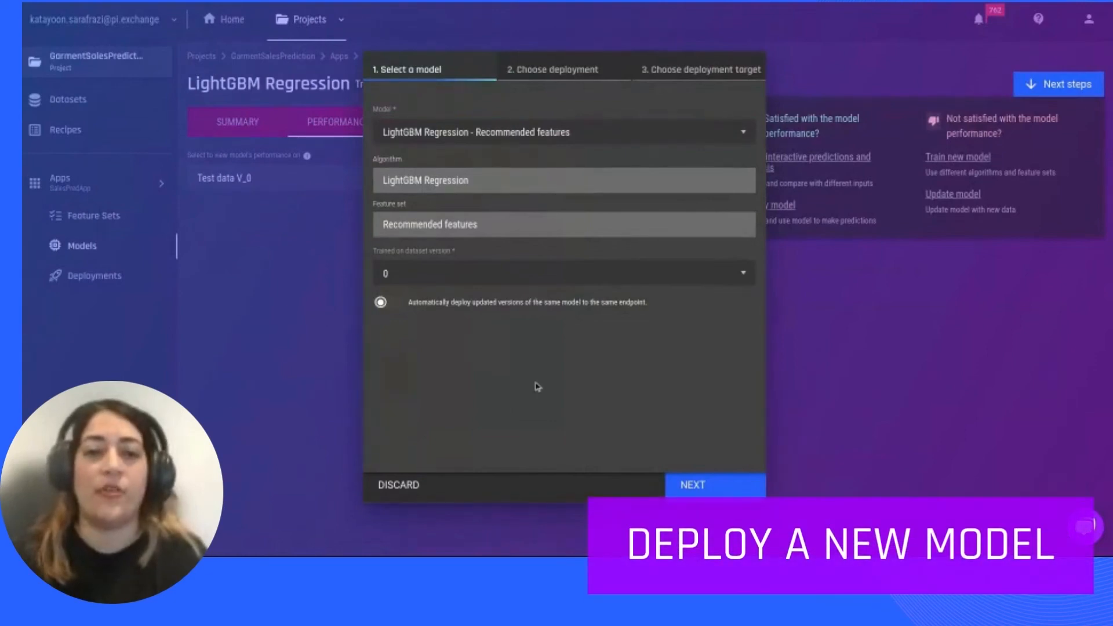
click(698, 490)
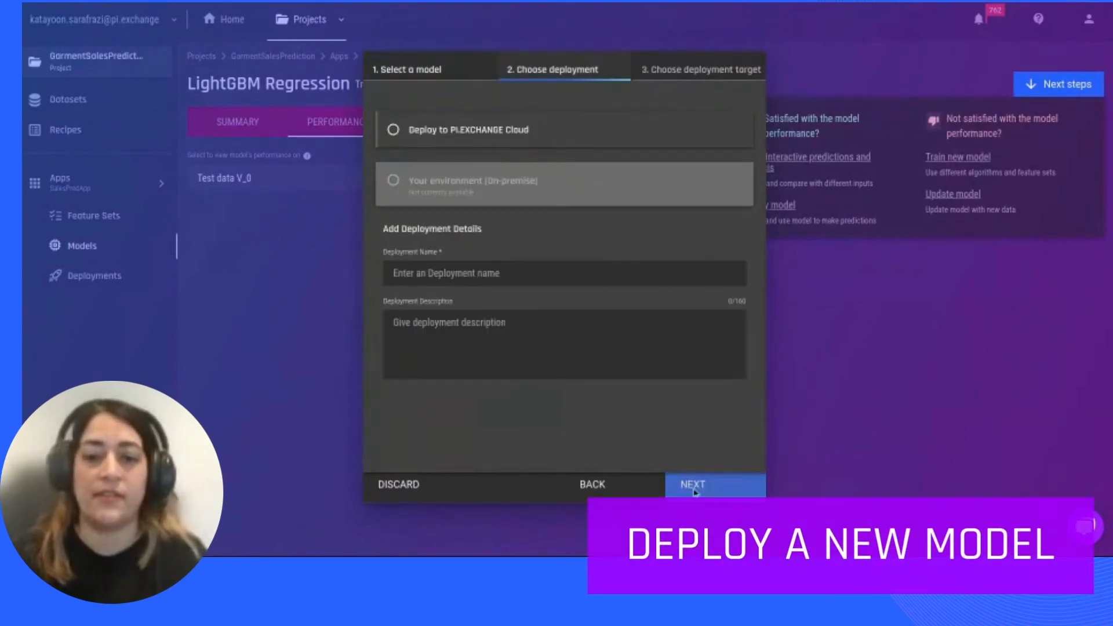
click(393, 129)
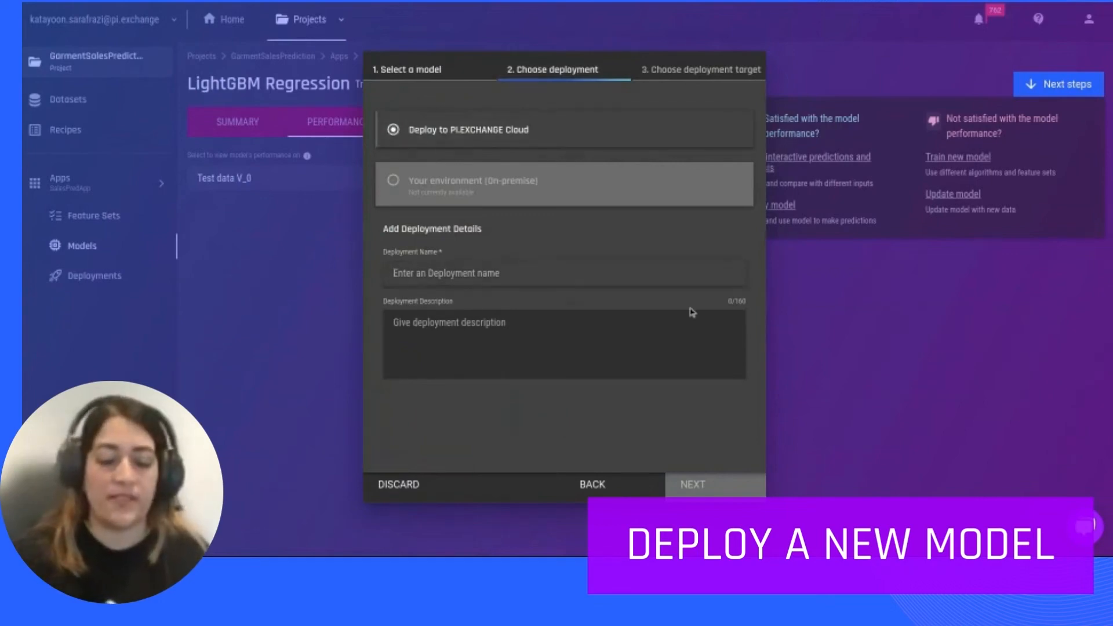
text(dep)
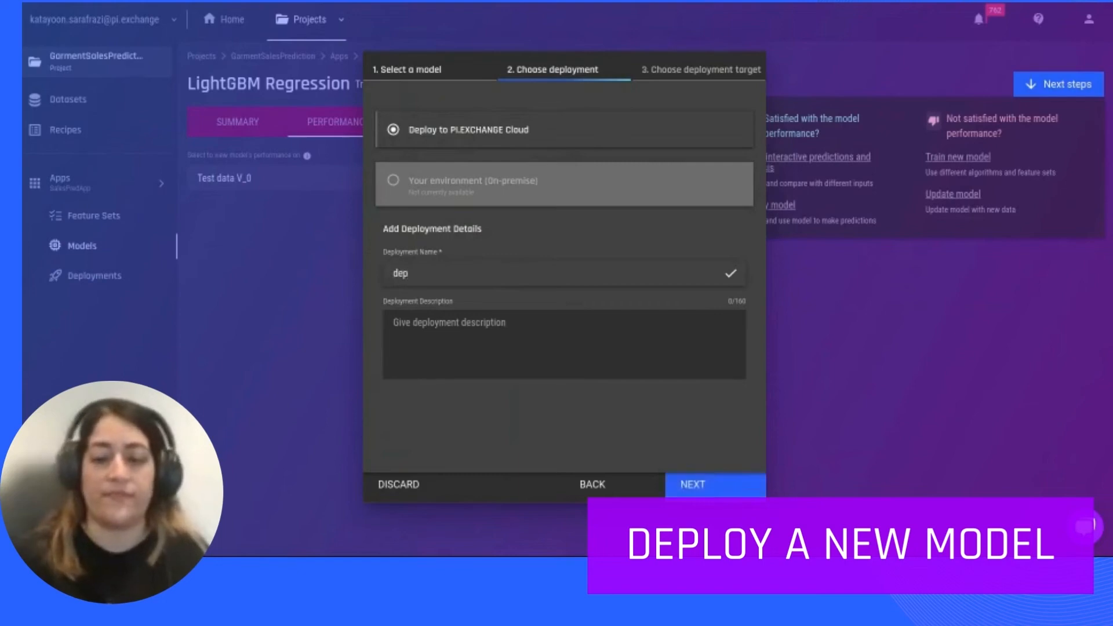
click(693, 484)
Step: Choose the deployment target, name the endpoint endp and complete the deployment setup
click(418, 139)
click(423, 249)
text(endp)
click(708, 484)
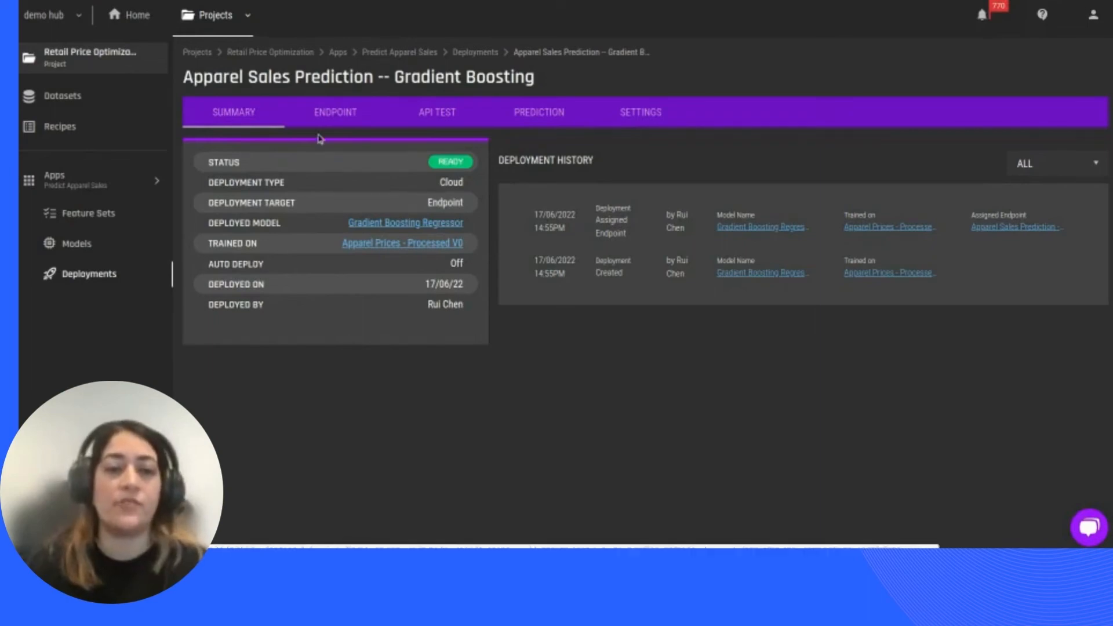
Step: Review the endpoint details, history and access information of the Gradient Boosting deployment and open its prediction page
click(334, 116)
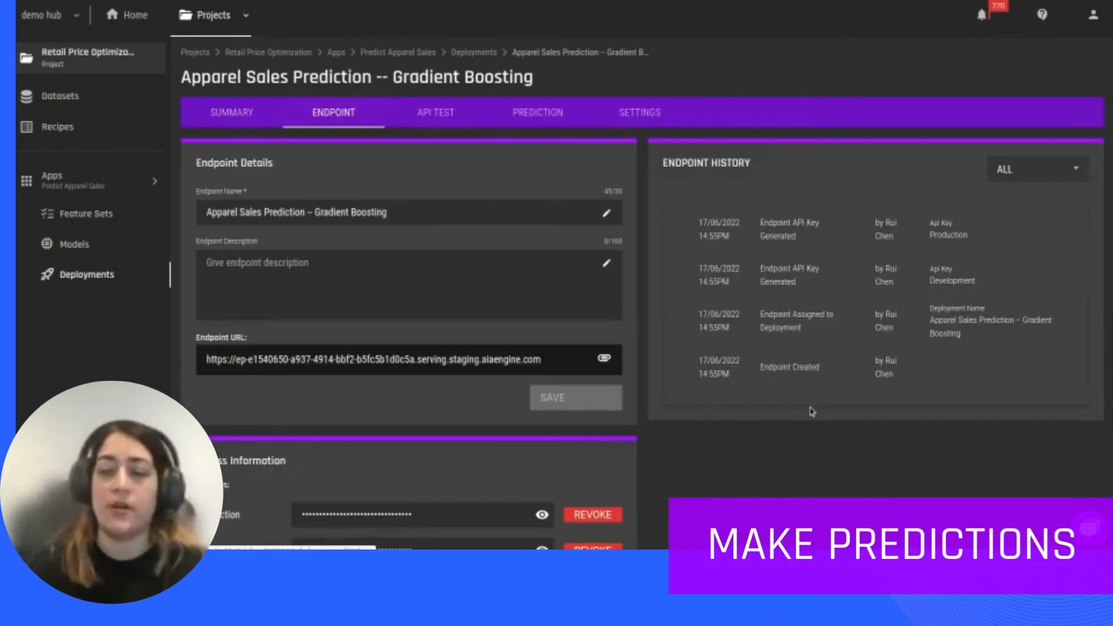
scroll(806, 439, down, 1)
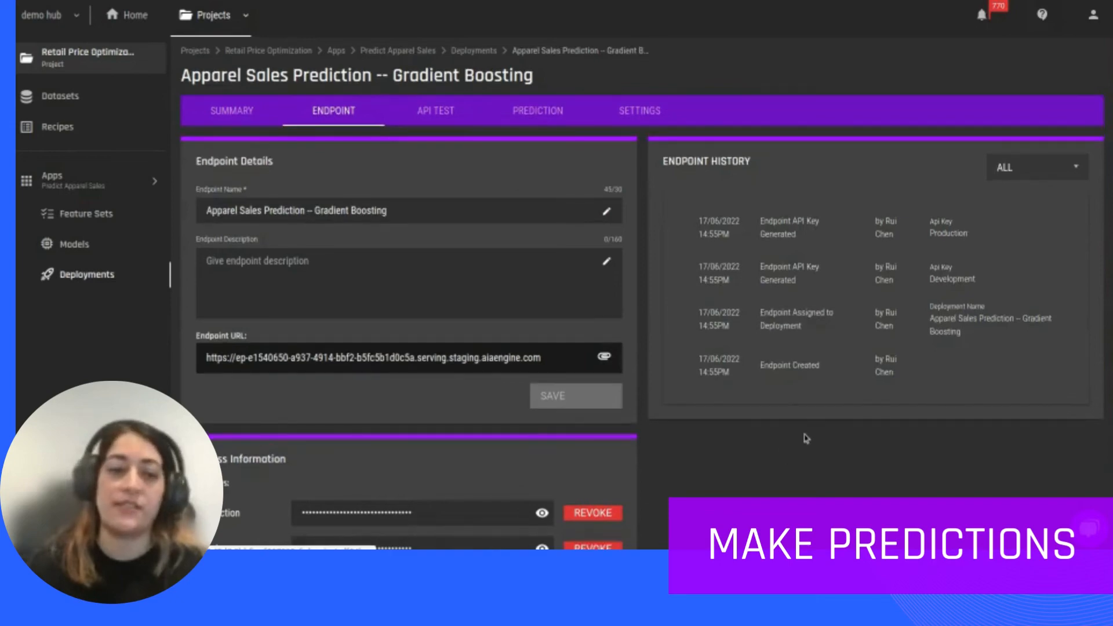
scroll(806, 439, down, 1)
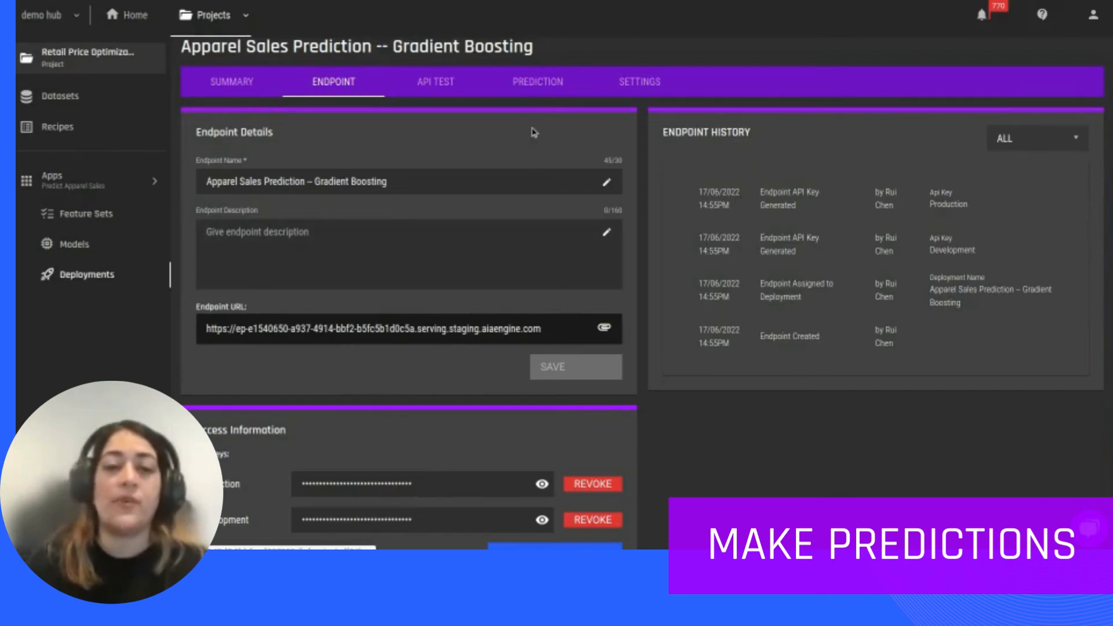
click(539, 91)
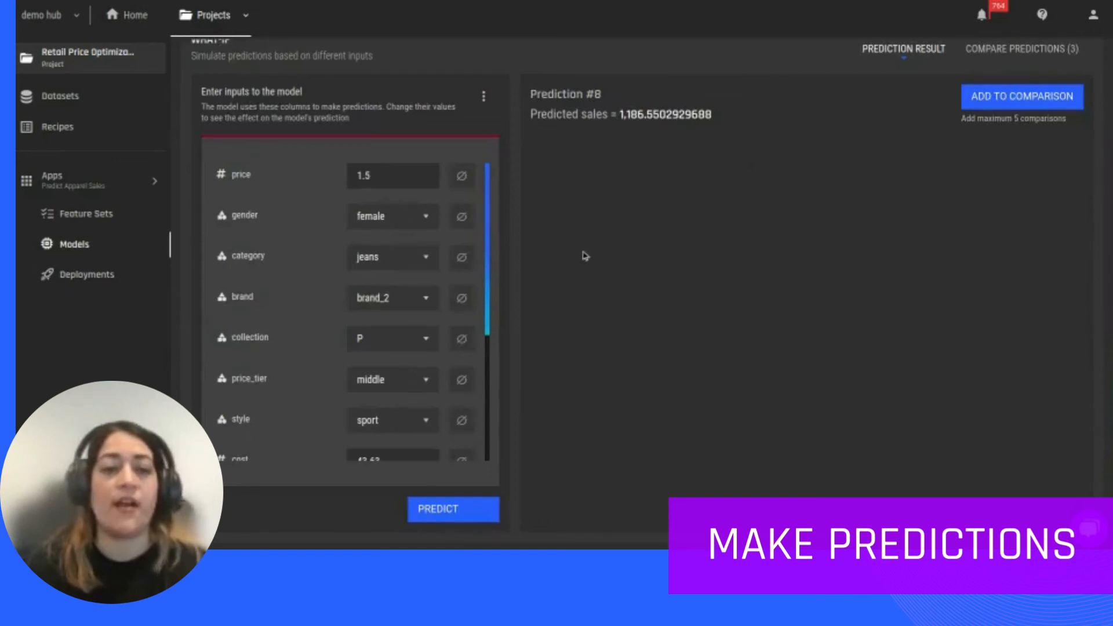
Step: Simulate sales in the Gradient Boosting Regressor's What-If inputs with the price set to 2 and again with it set to 3
scroll(798, 280, up, 3)
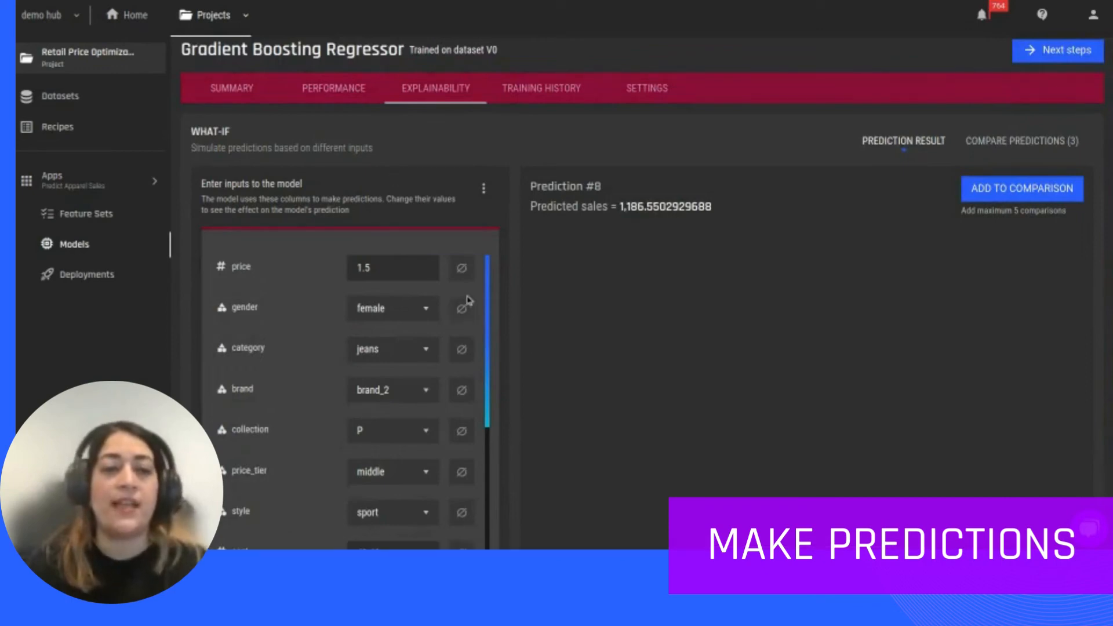
scroll(713, 296, down, 2)
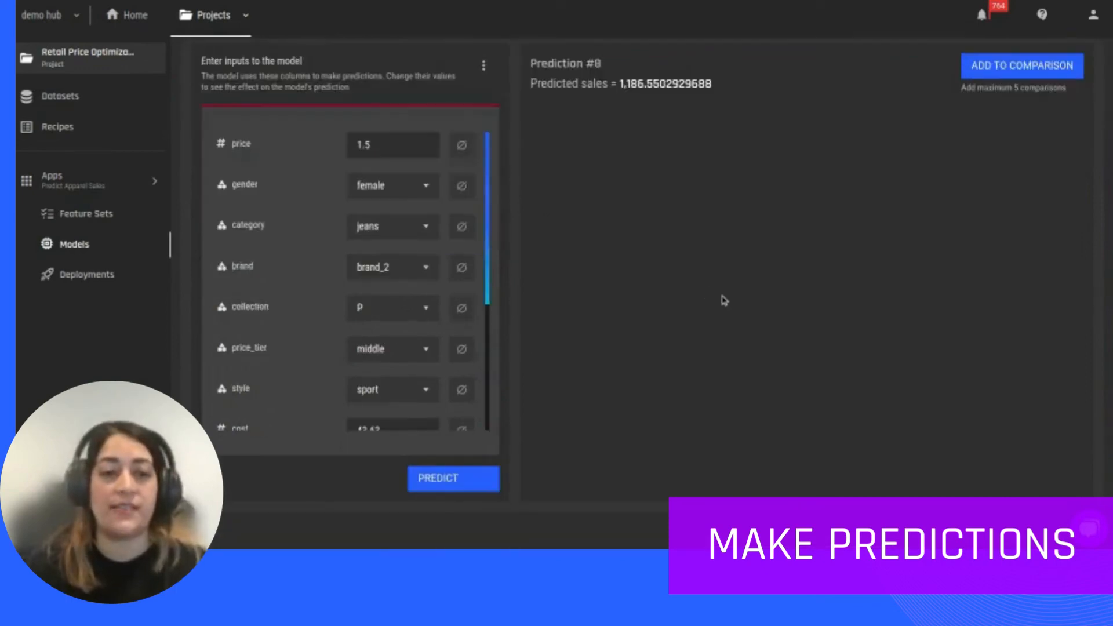
scroll(725, 300, up, 1)
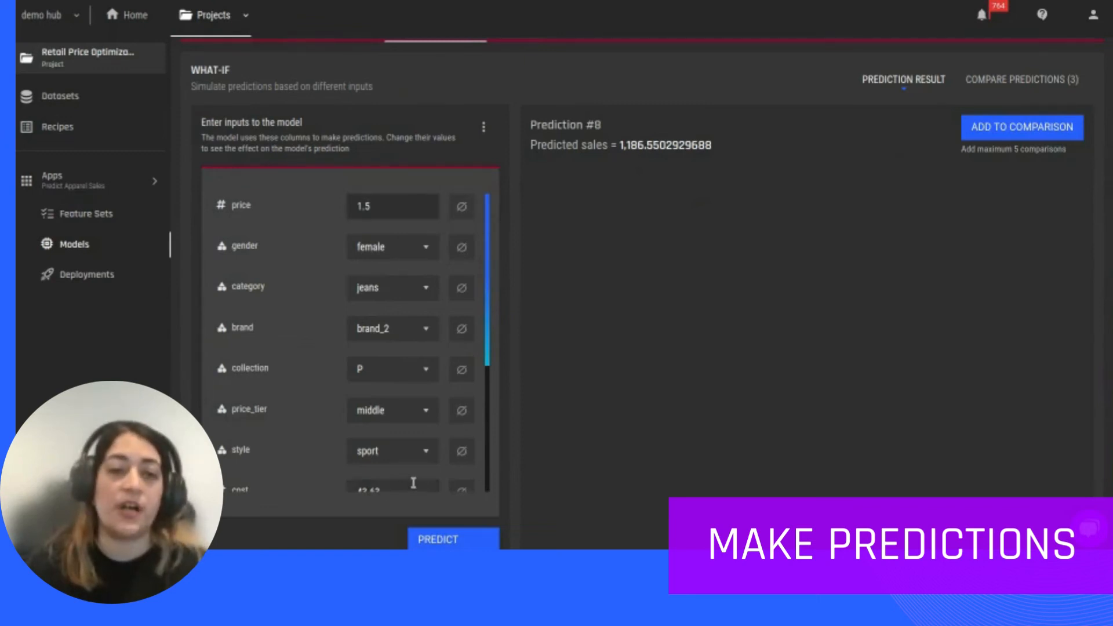
double_click(361, 209)
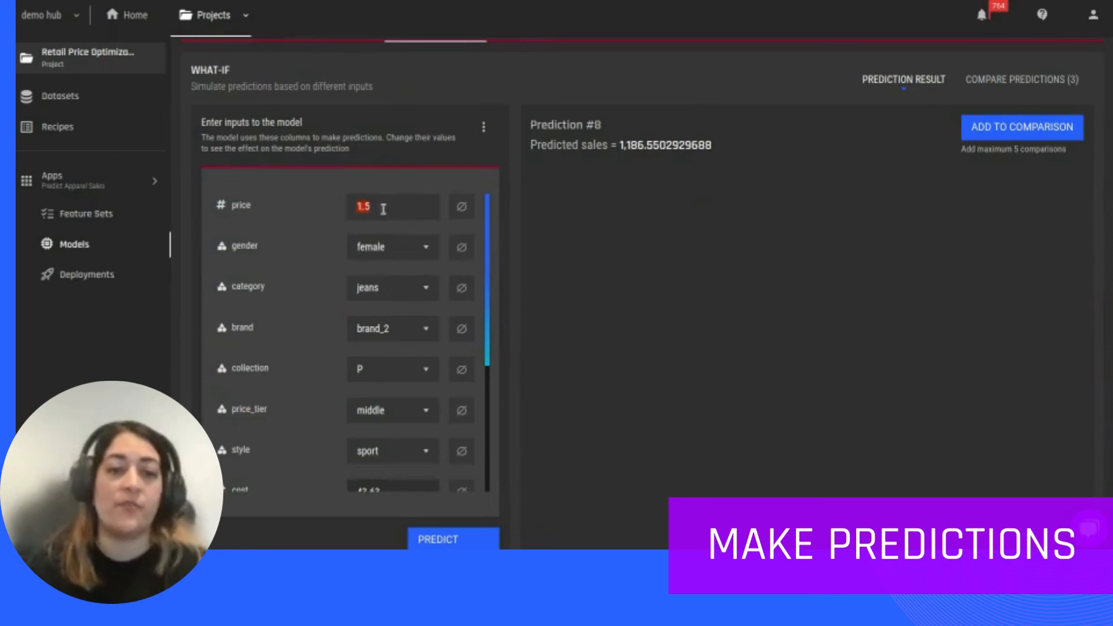
click(647, 174)
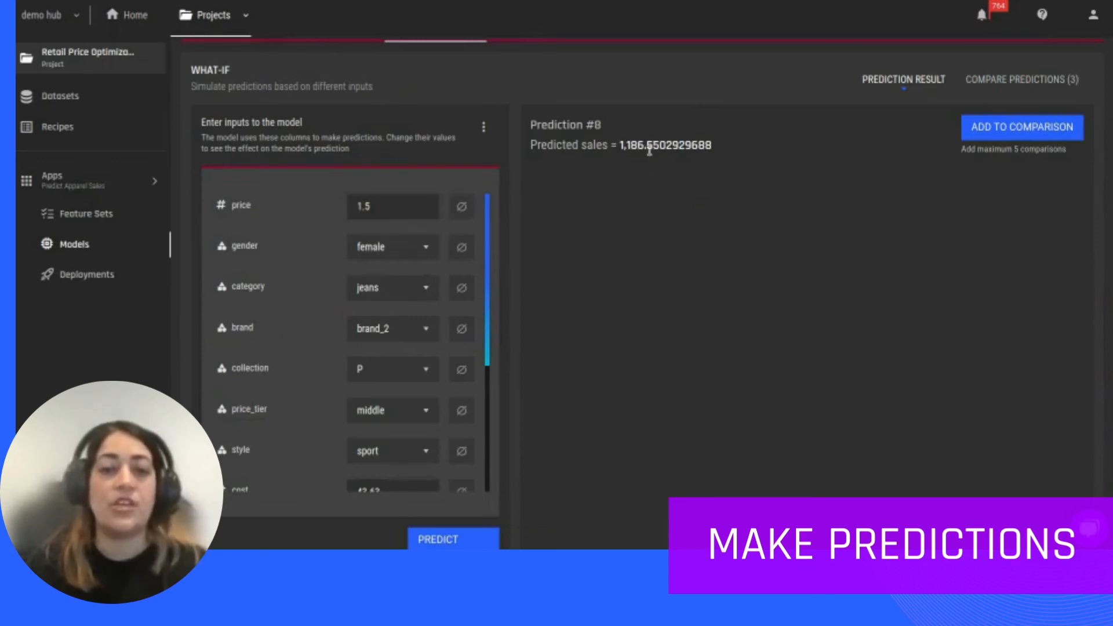
click(414, 208)
drag(356, 208, 491, 215)
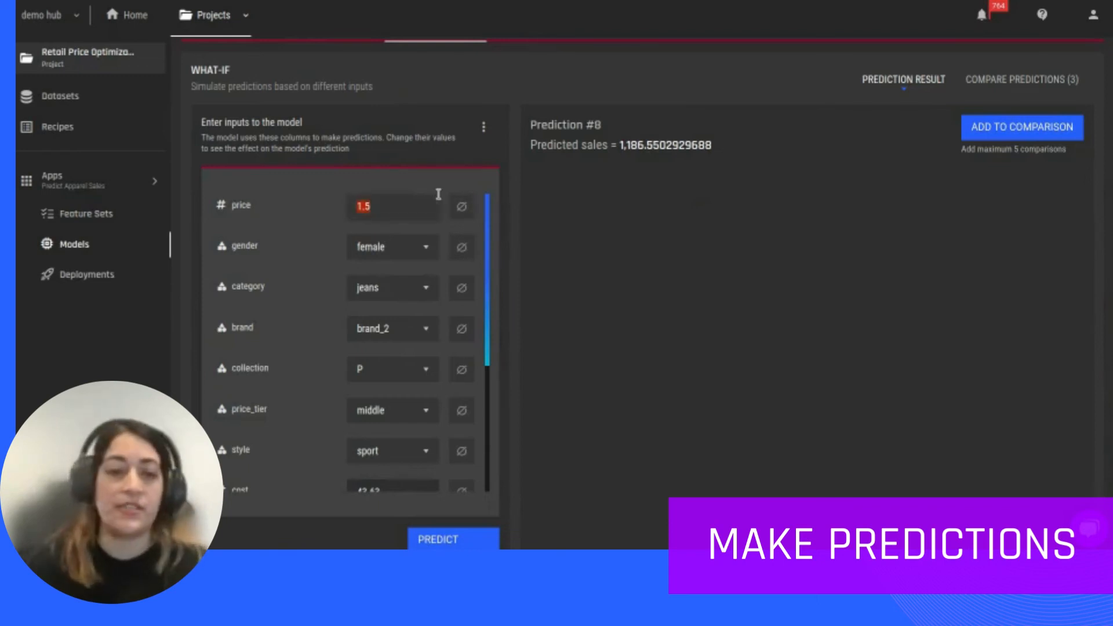
text(2)
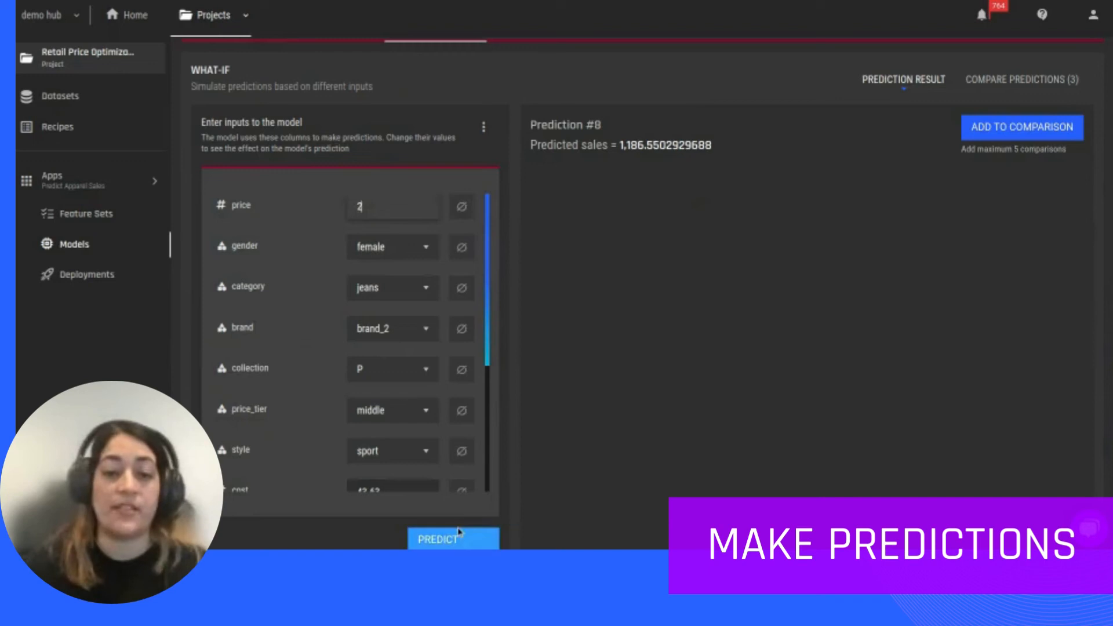
click(450, 546)
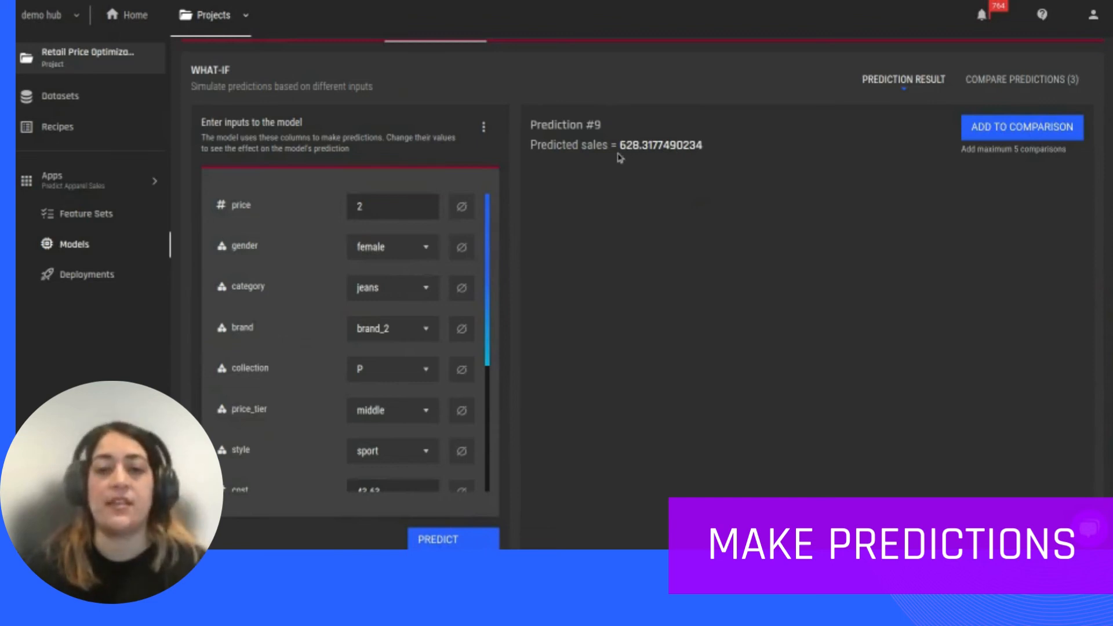
double_click(361, 205)
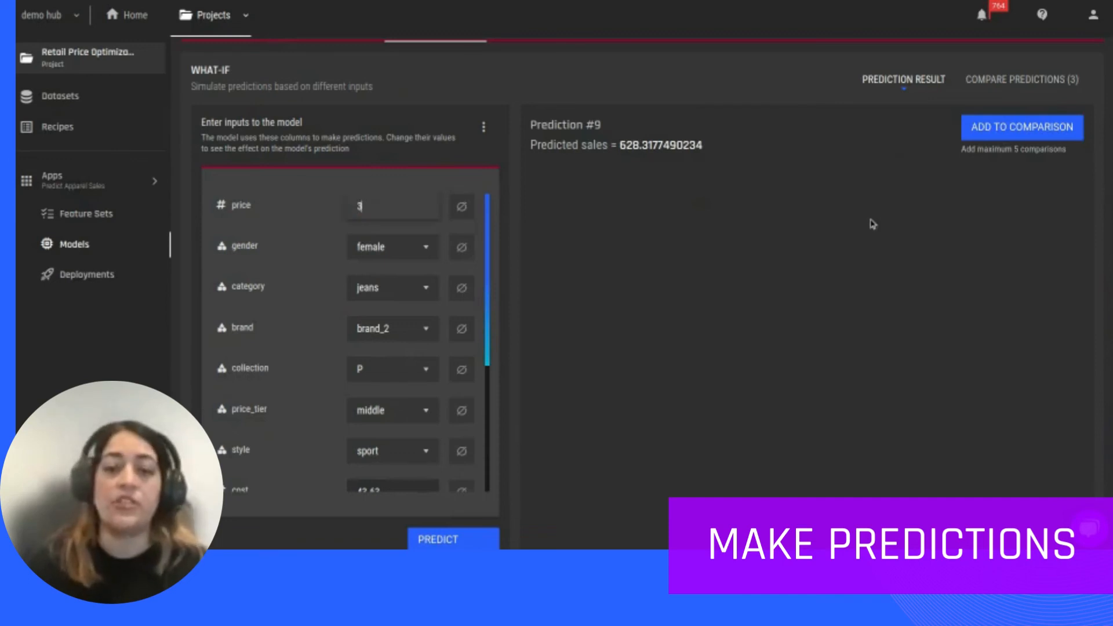
key(Return)
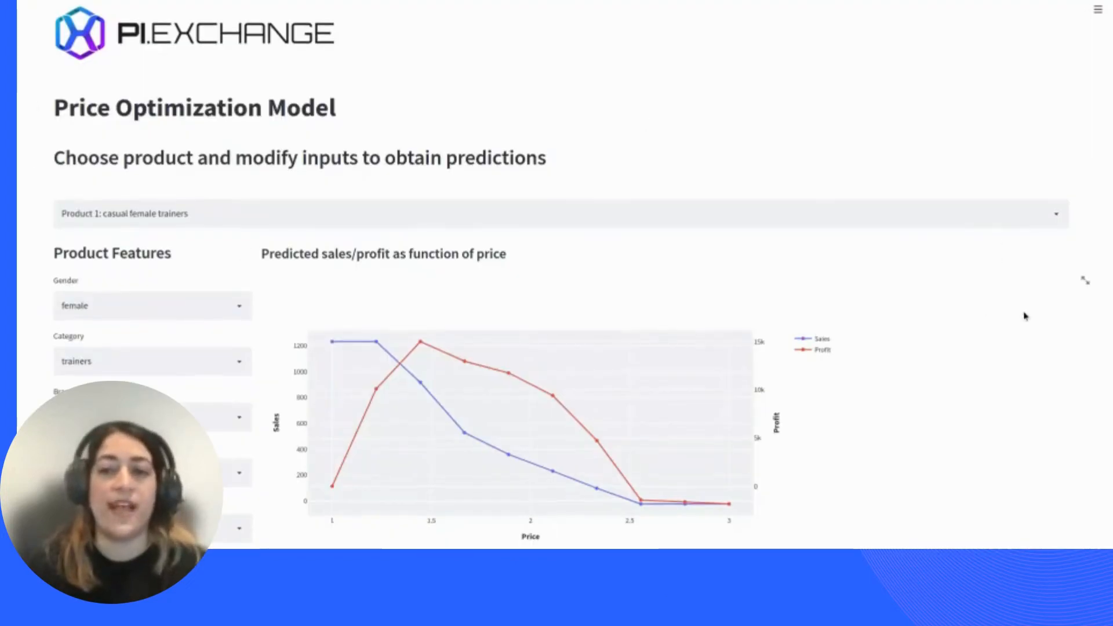
Step: Examine the product features and the predicted sales/profit curves for Product 1: casual female trainers in the Price Optimization Model
scroll(1027, 314, down, 2)
scroll(1023, 310, up, 1)
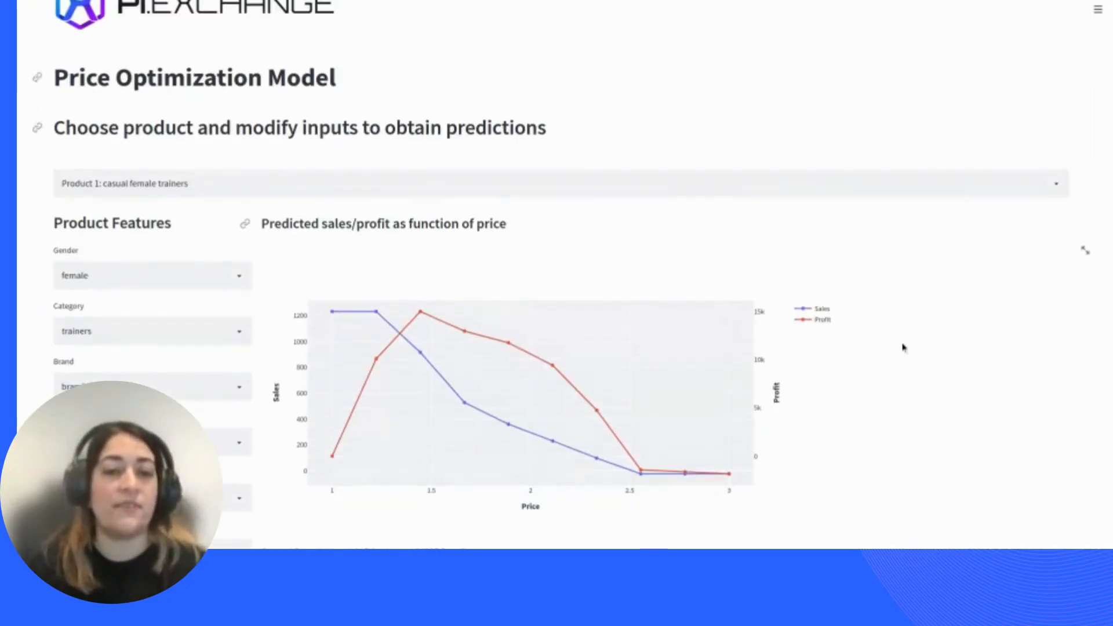
scroll(947, 415, down, 2)
scroll(948, 413, down, 4)
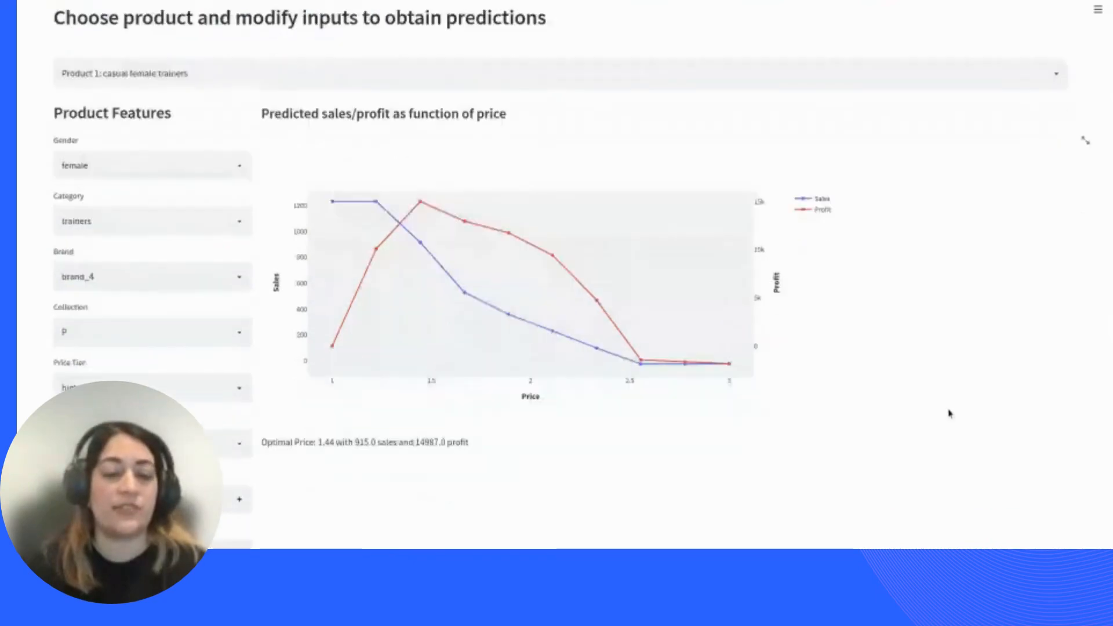
scroll(507, 256, up, 3)
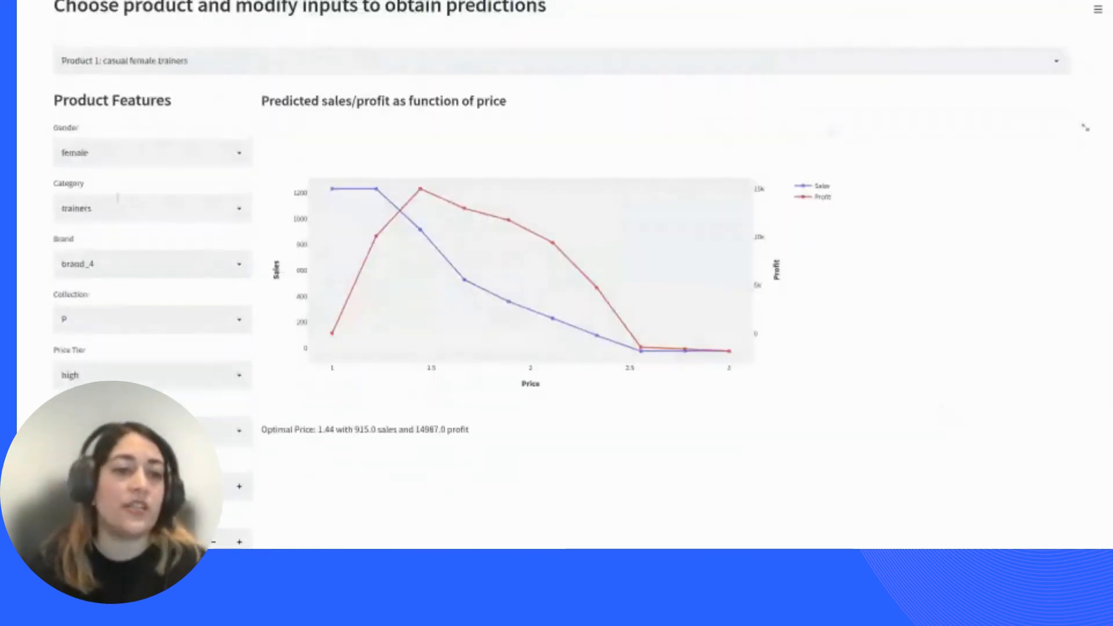
click(209, 154)
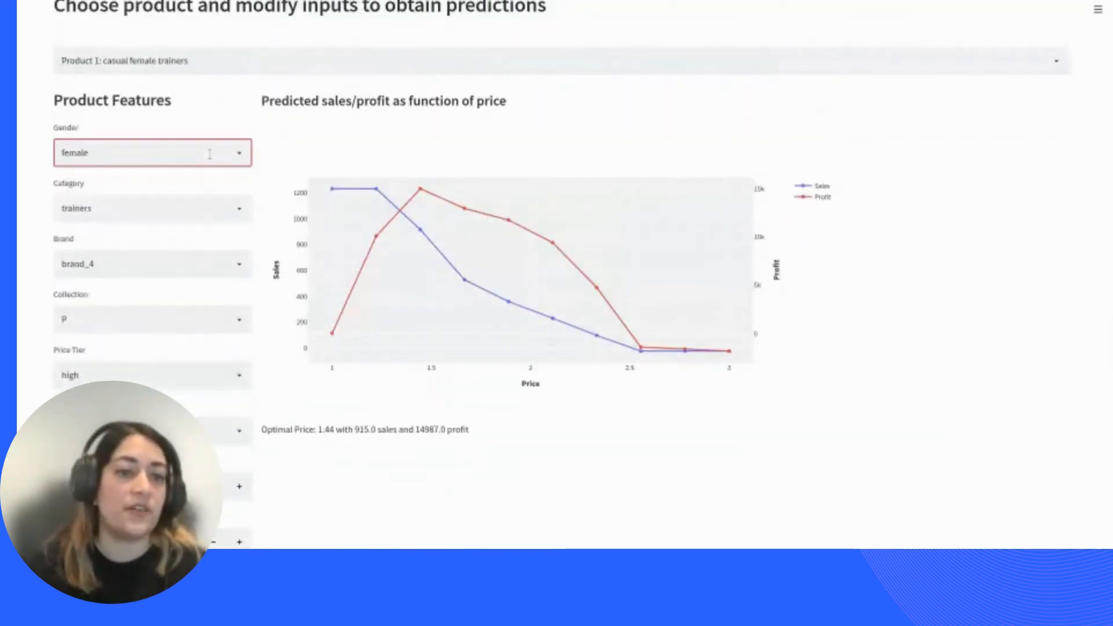
click(210, 153)
click(322, 431)
scroll(322, 430, down, 4)
scroll(460, 475, down, 2)
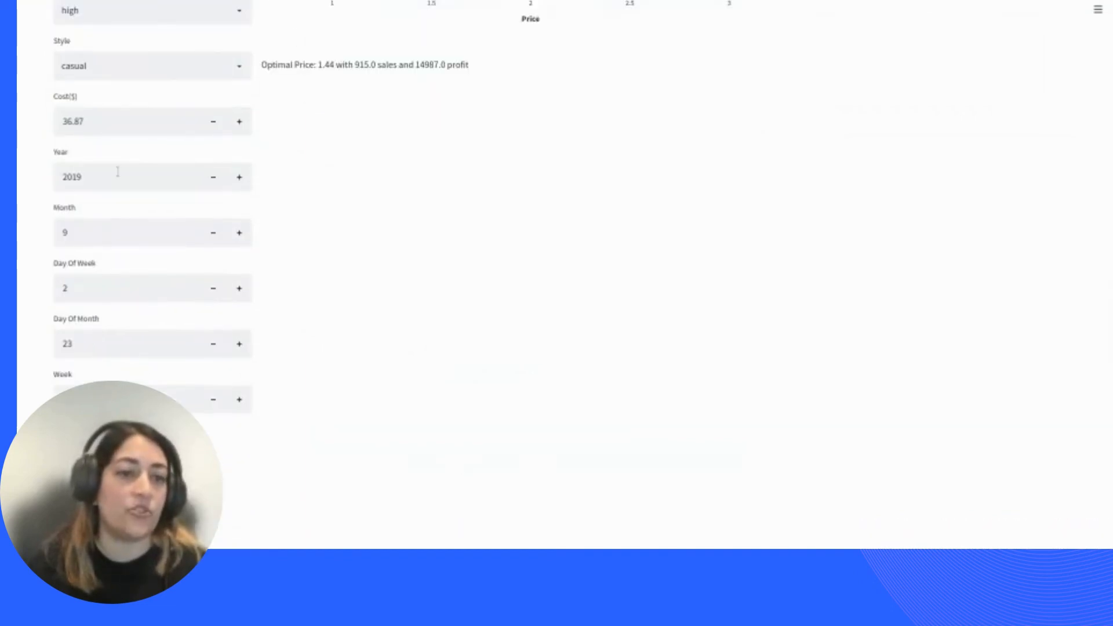
Step: Inspect the profit peak and the sales point at the same price on the chart, comparing them with the optimal price summary
scroll(673, 355, up, 6)
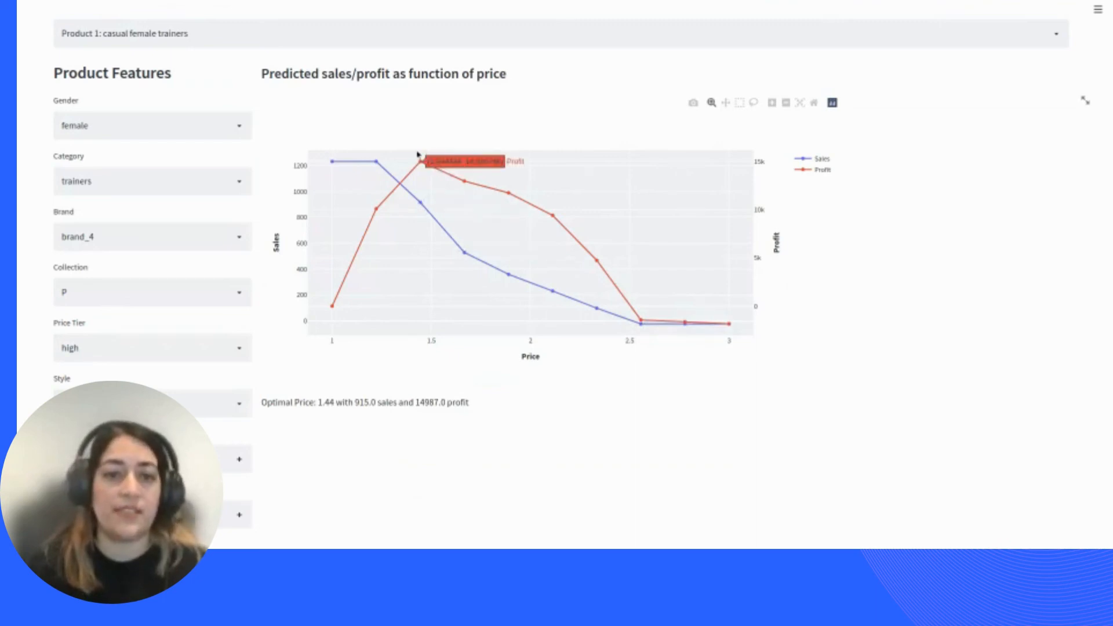
mouse_move(428, 163)
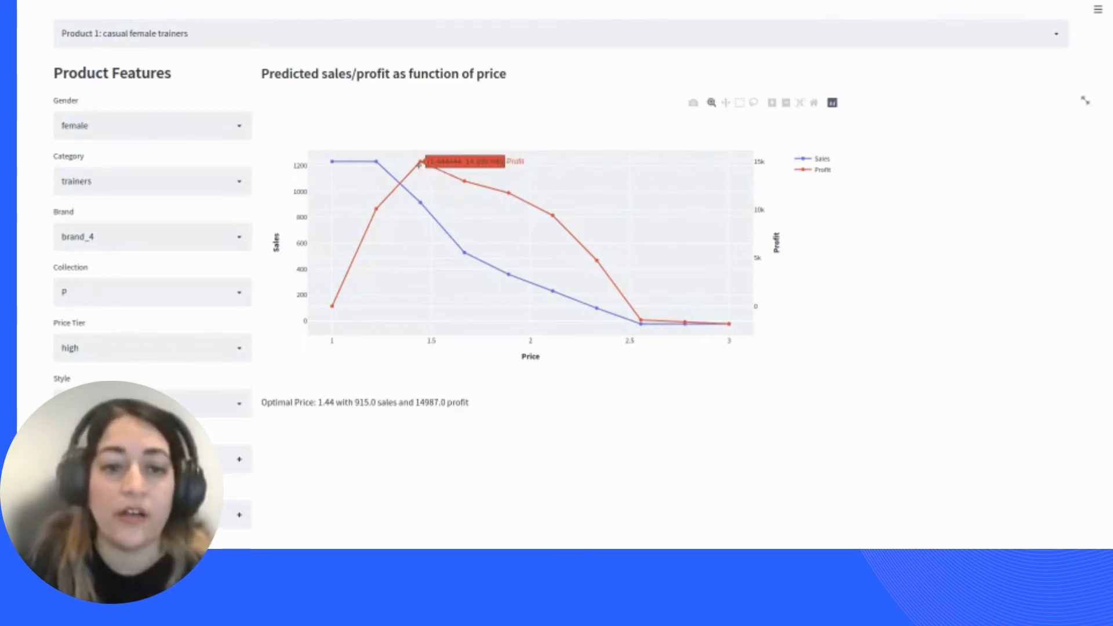
drag(318, 402, 445, 402)
click(355, 410)
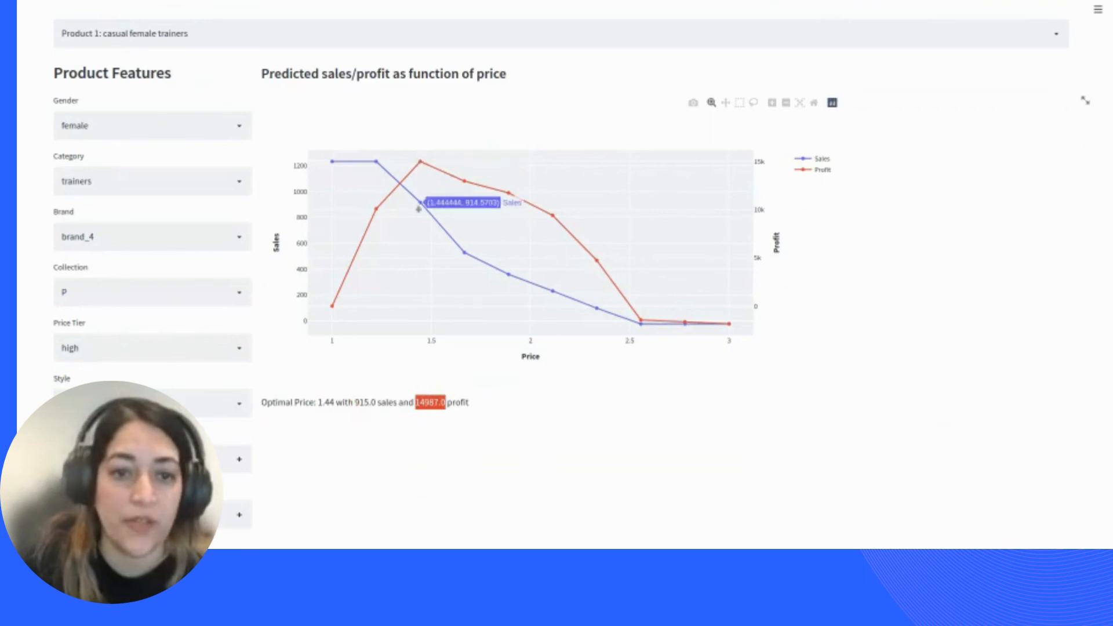
Step: Switch the Price Optimization Model to Product 3: casual female jeans to get its sales and profit predictions
click(213, 36)
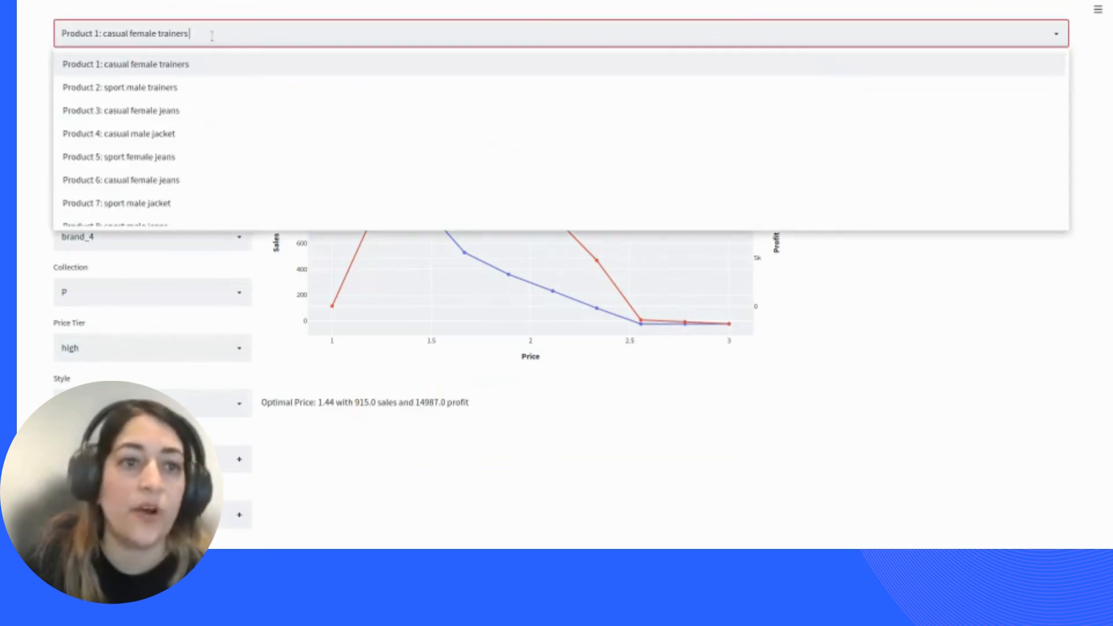
click(197, 110)
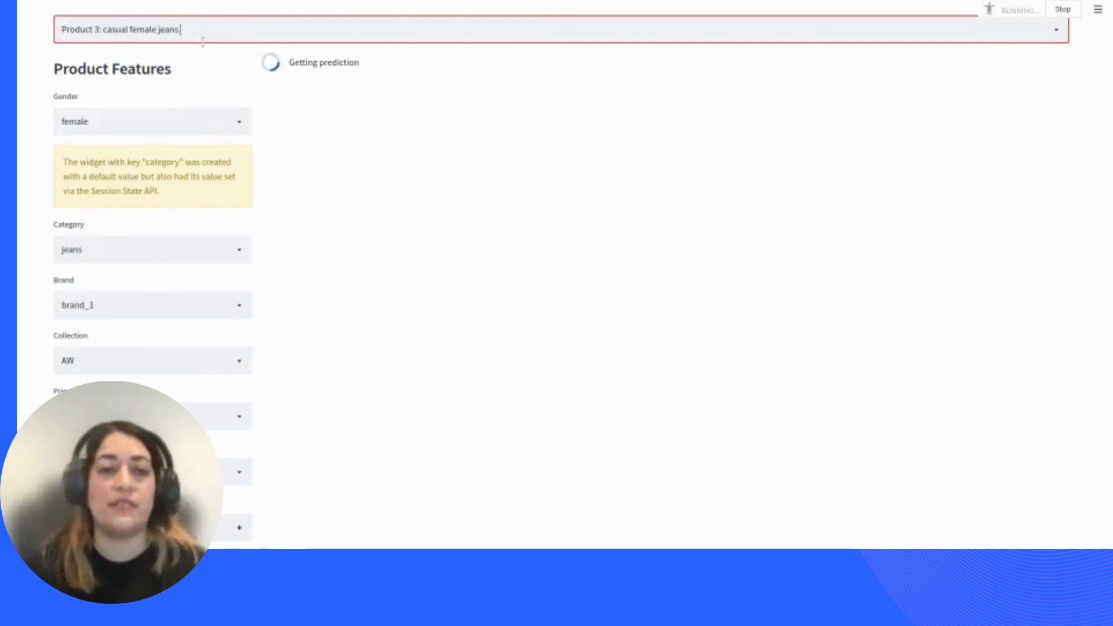
scroll(725, 255, up, 1)
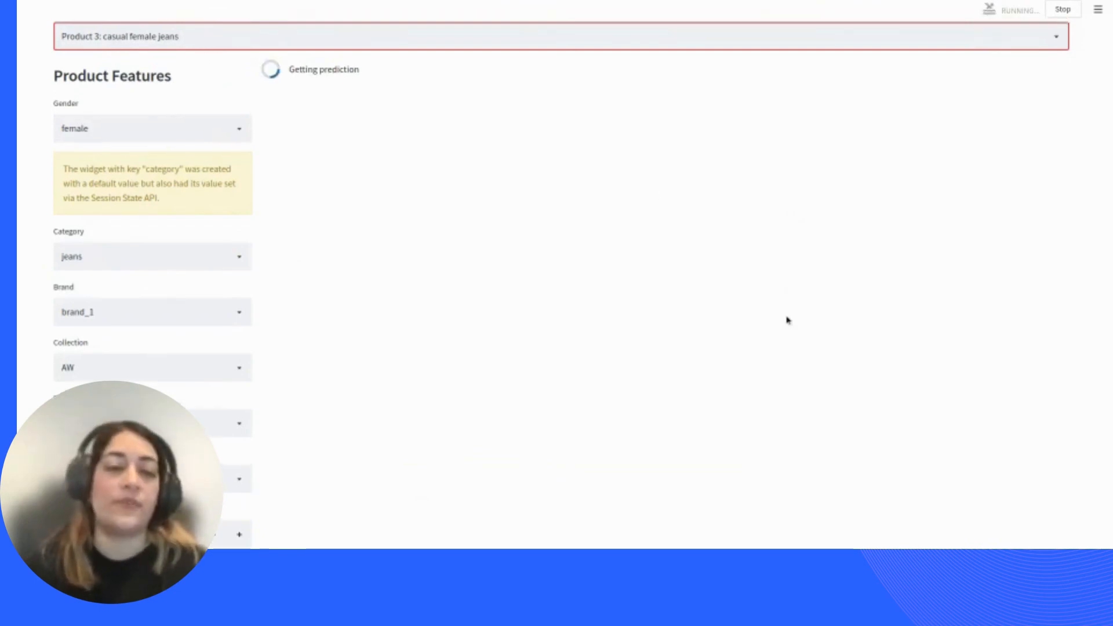
scroll(850, 291, down, 1)
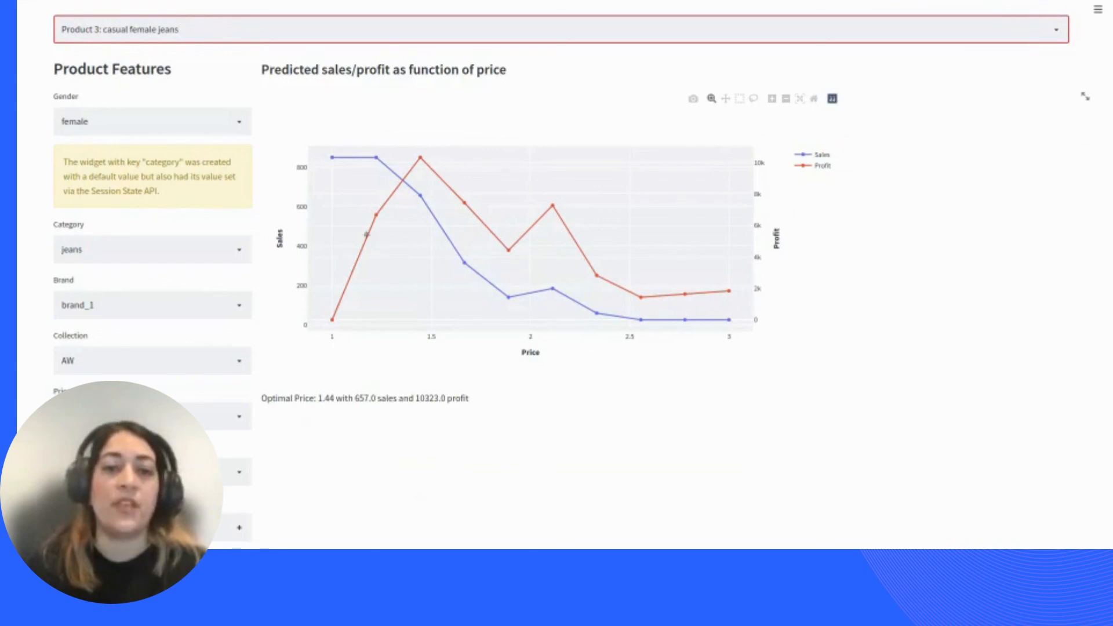
Step: Examine the profit peak and curve for the casual female jeans, the optimal price summary, and the adjustable product features from gender to date fields
mouse_move(422, 158)
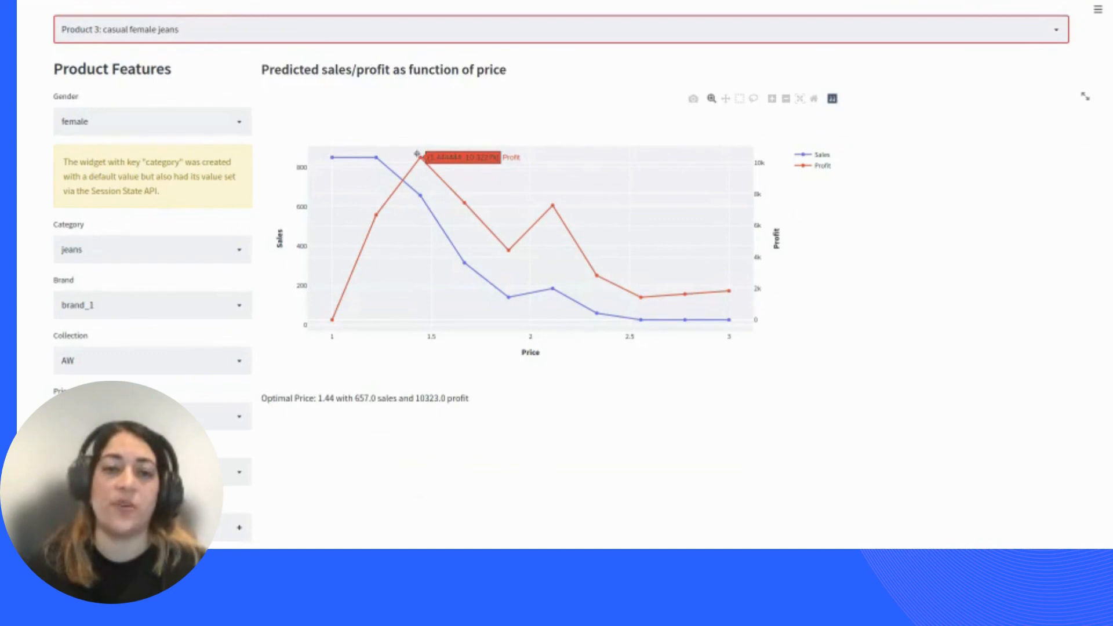
mouse_move(541, 210)
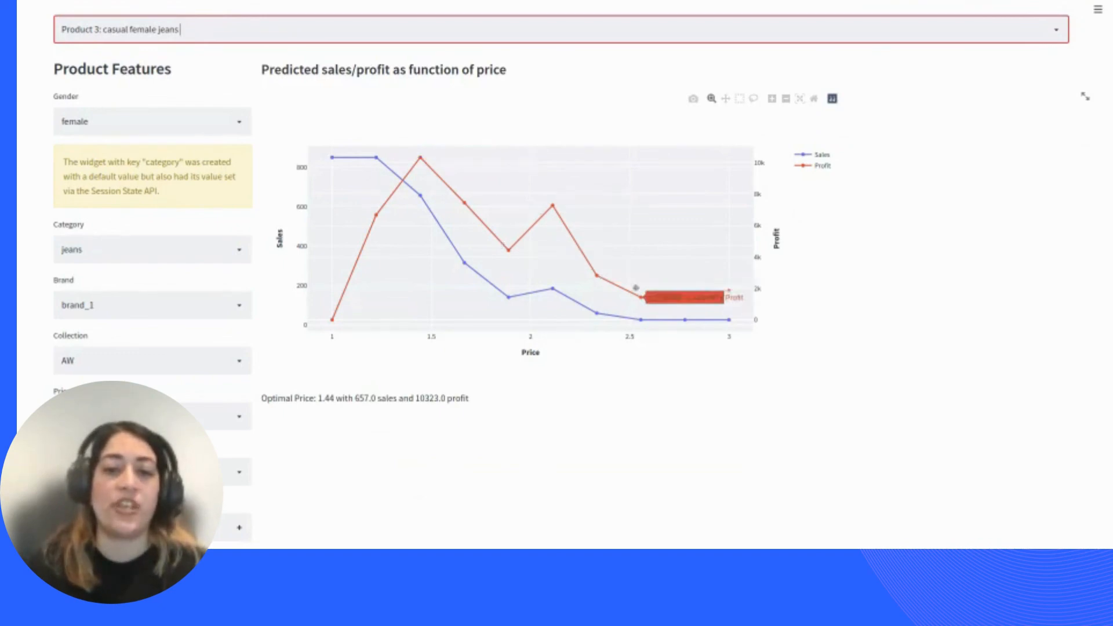
scroll(557, 312, down, 1)
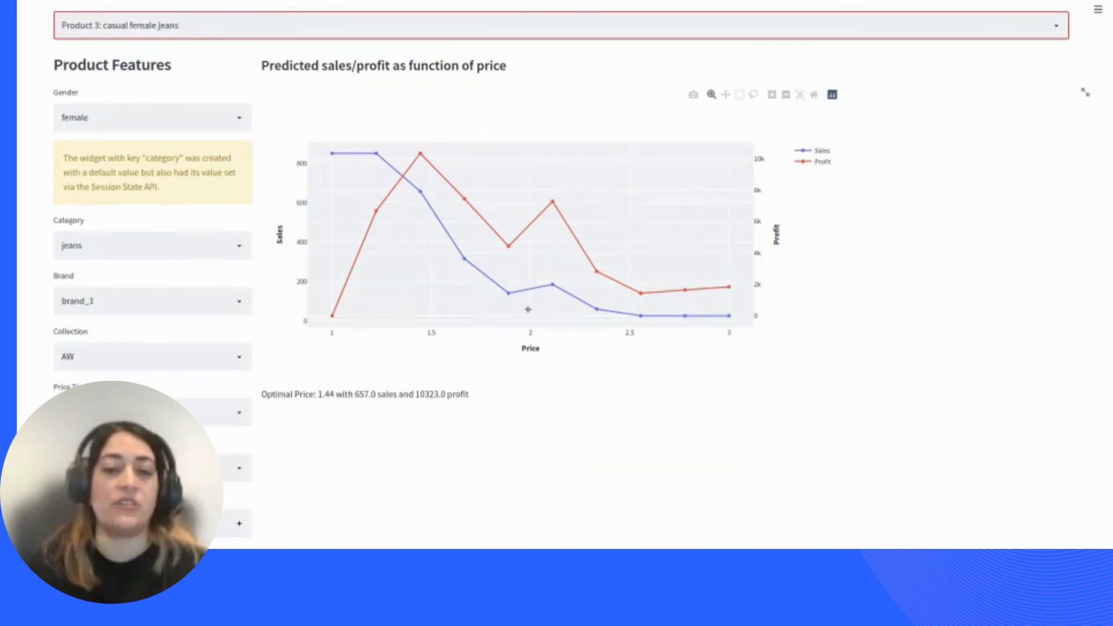
scroll(632, 343, down, 1)
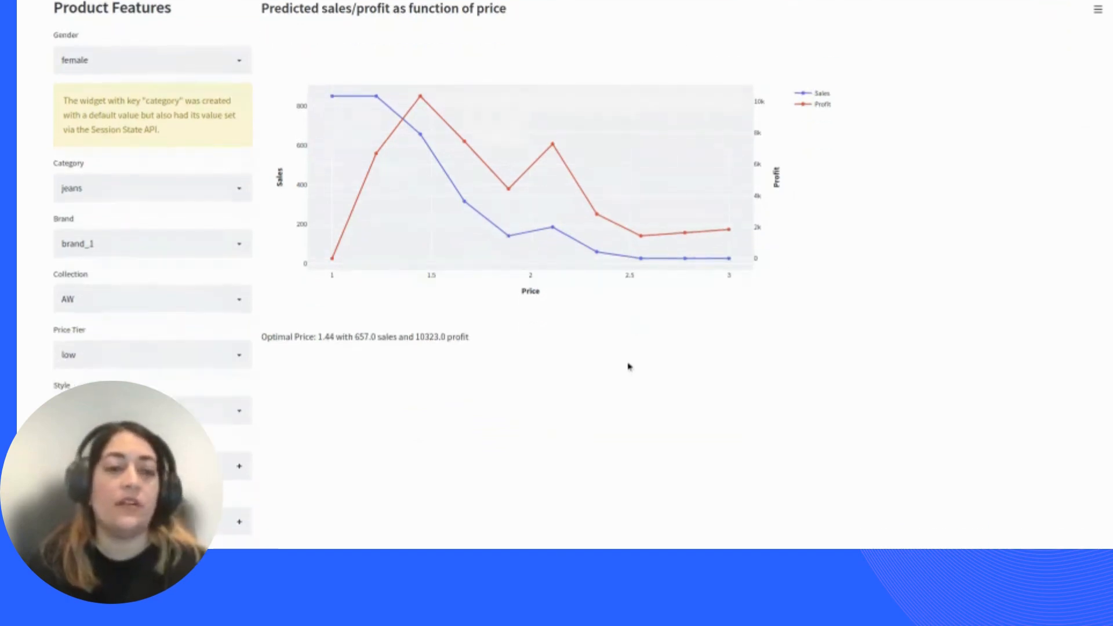
scroll(603, 377, up, 1)
scroll(630, 406, down, 5)
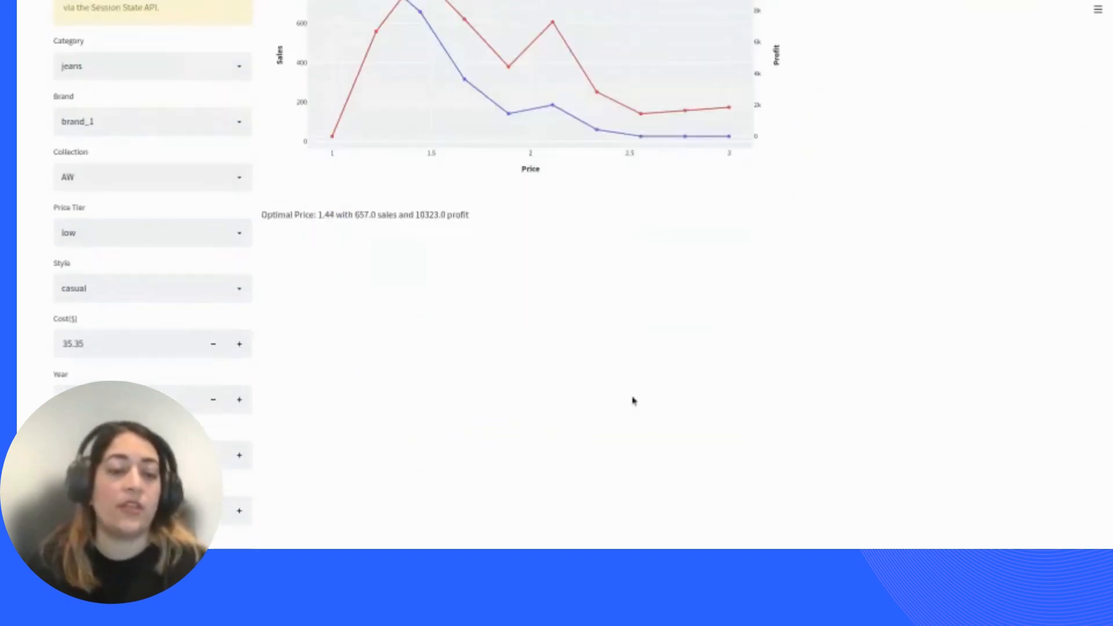
scroll(229, 406, down, 3)
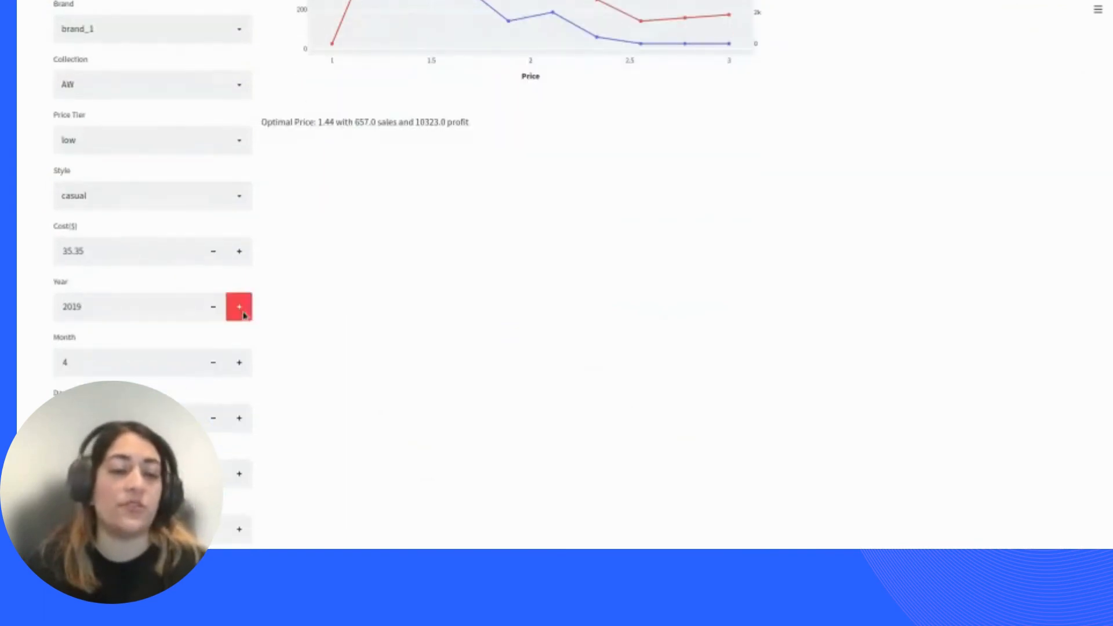
scroll(508, 384, up, 2)
scroll(927, 410, up, 11)
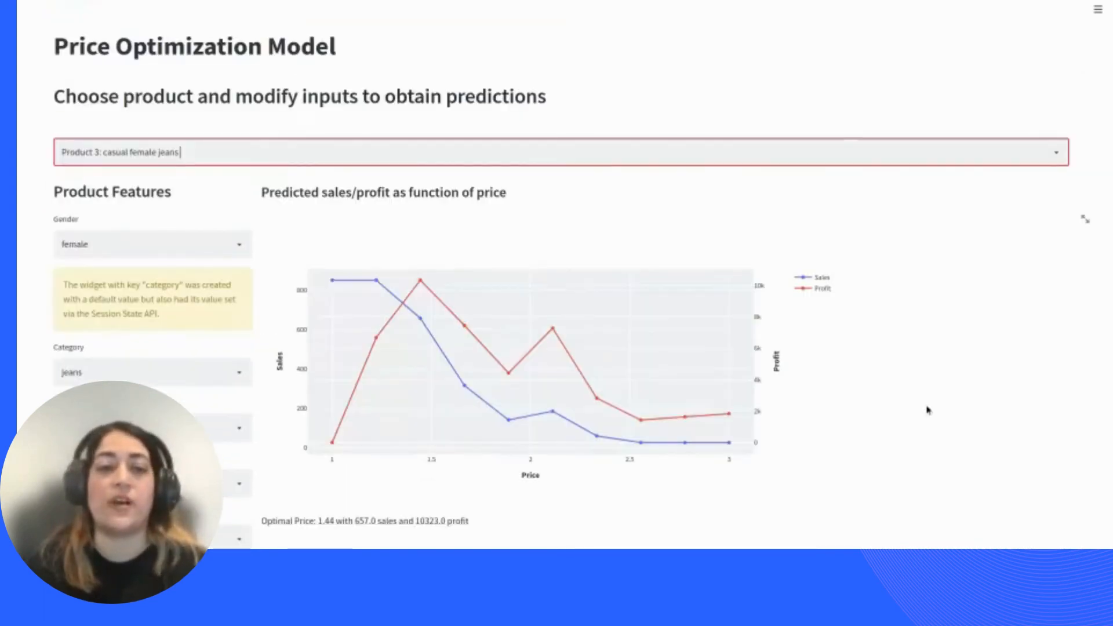
click(927, 411)
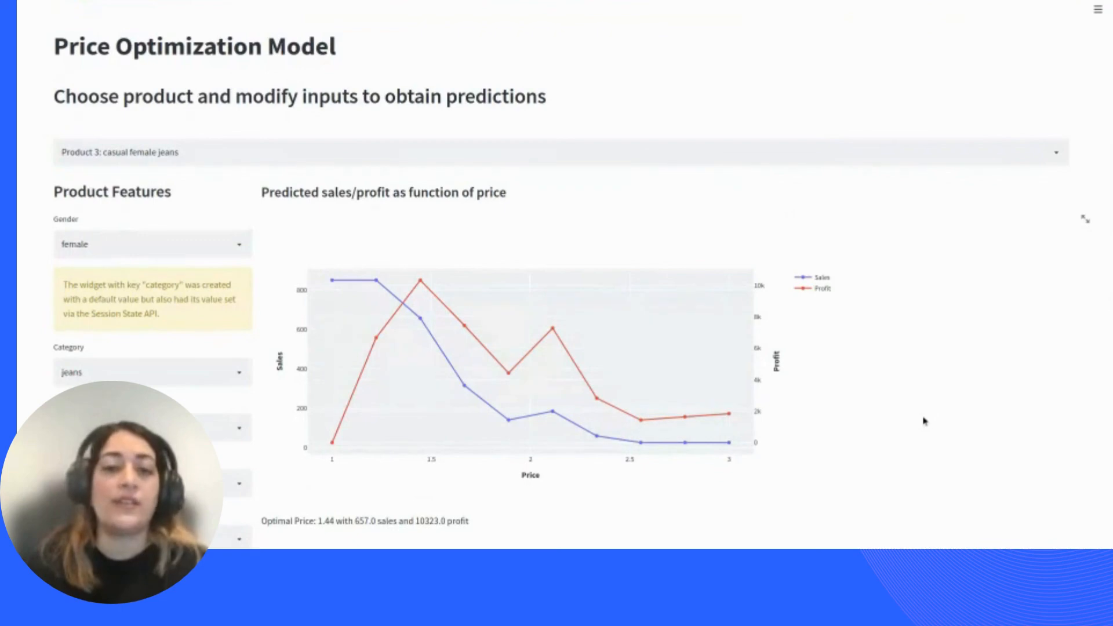